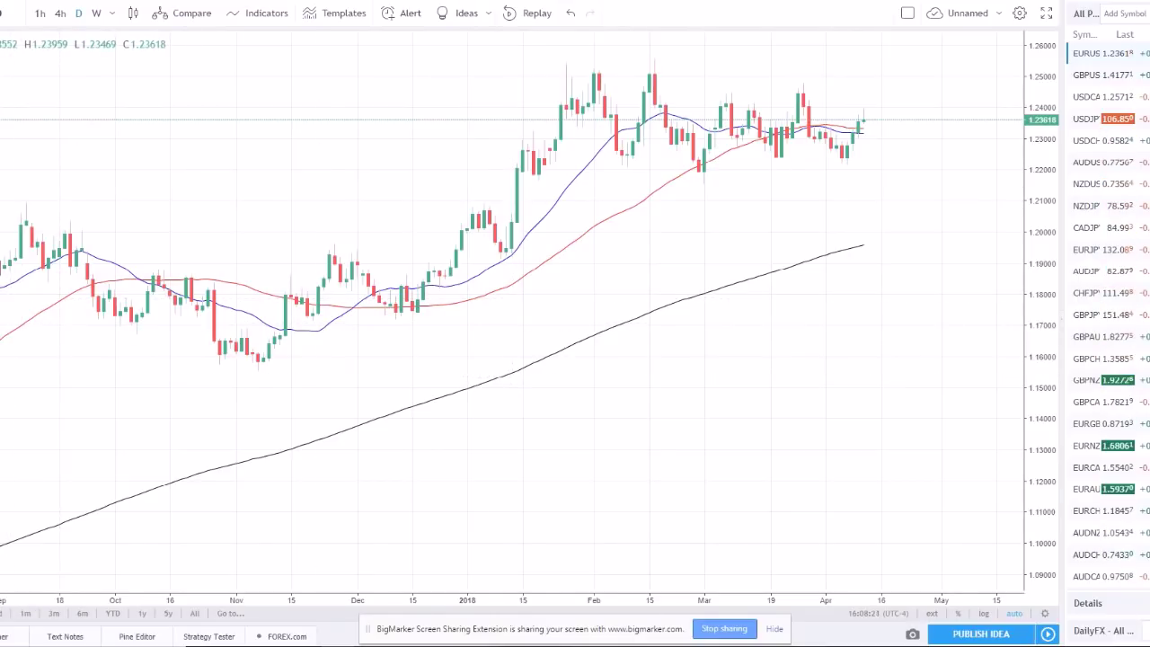
Place a text note in the empty area above the October 2017 candles with the first line "1. TRADING TIME FRAME"
{"action": "left_click", "coordinate": [143, 155]}
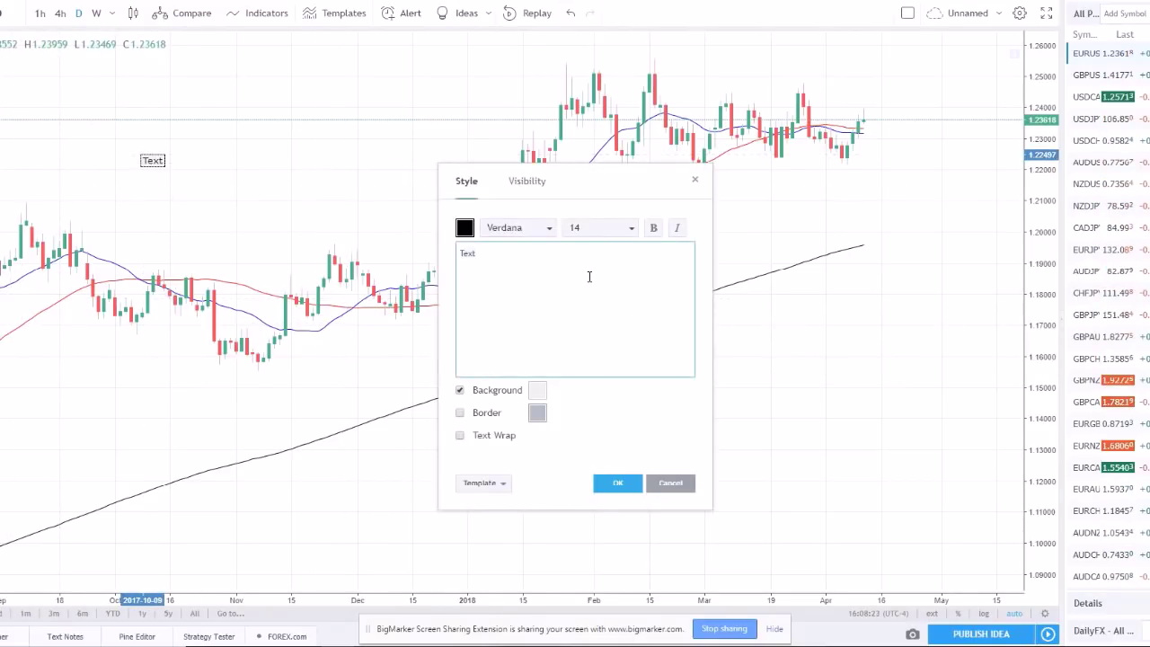
{"action": "key", "text": "ctrl+a"}
{"action": "key", "text": "BackSpace"}
{"action": "type", "text": "1. tradin"}
{"action": "key", "text": "BackSpace"}
{"action": "key", "text": "BackSpace"}
{"action": "key", "text": "BackSpace"}
{"action": "key", "text": "BackSpace"}
{"action": "key", "text": "BackSpace"}
{"action": "key", "text": "BackSpace"}
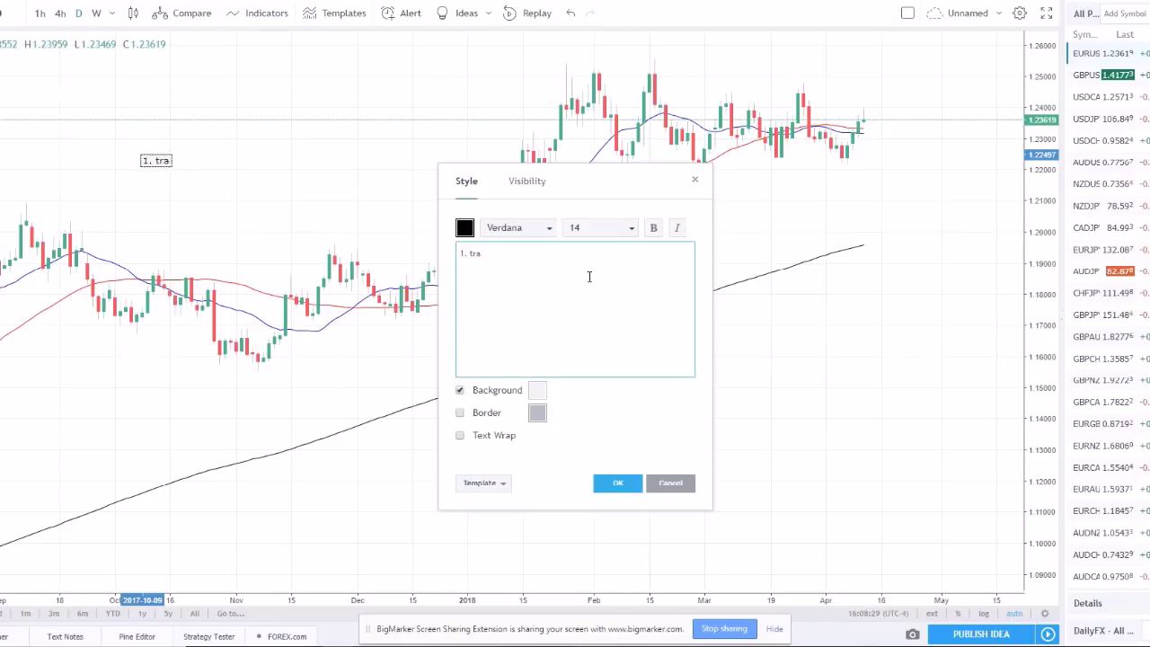
{"action": "type", "text": "TRADING TI"}
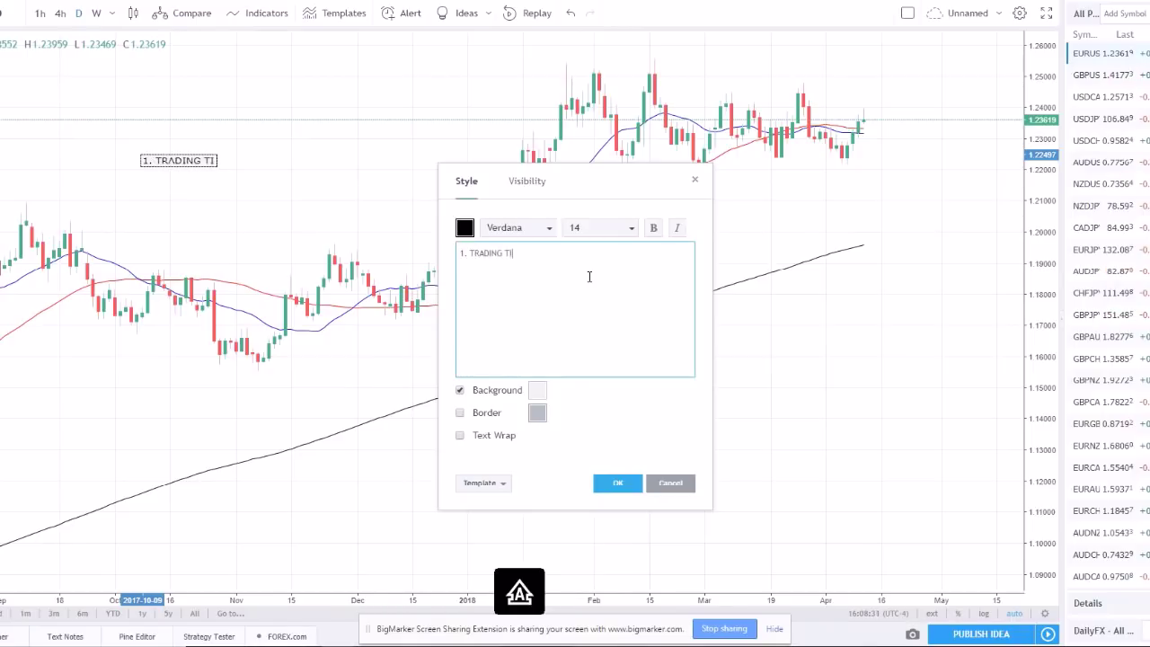
{"action": "type", "text": "ME FRAME"}
Add the second line "2. TRADING STYLE" to the text note
{"action": "key", "text": "Return"}
{"action": "type", "text": "2."}
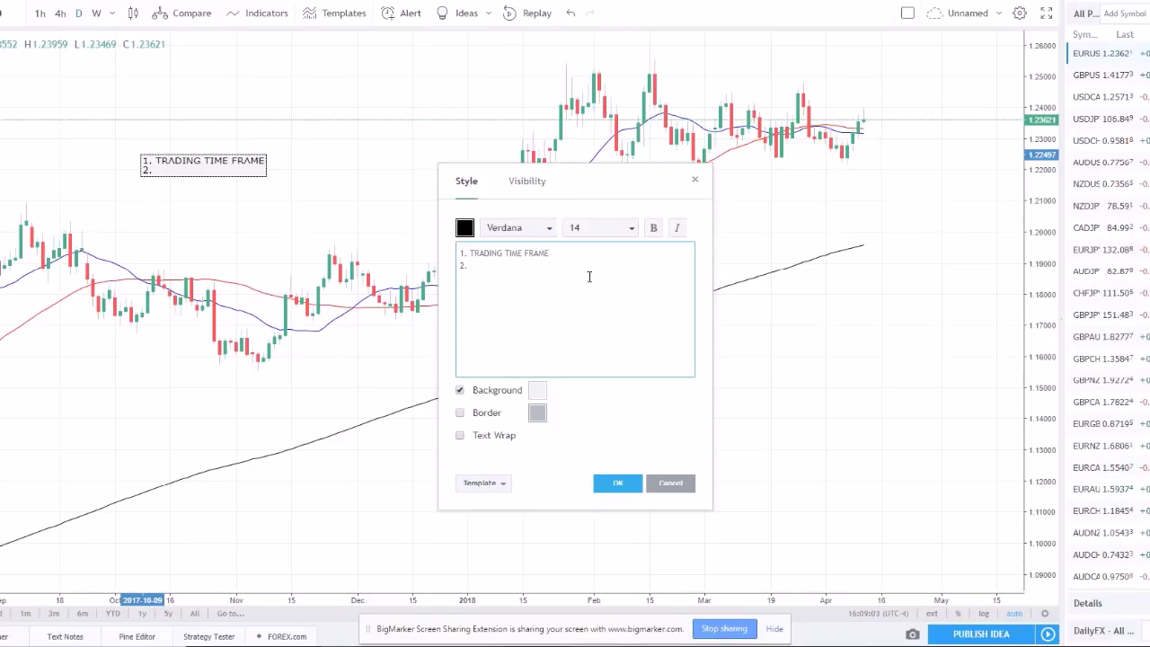
{"action": "type", "text": "TRADING STYLE"}
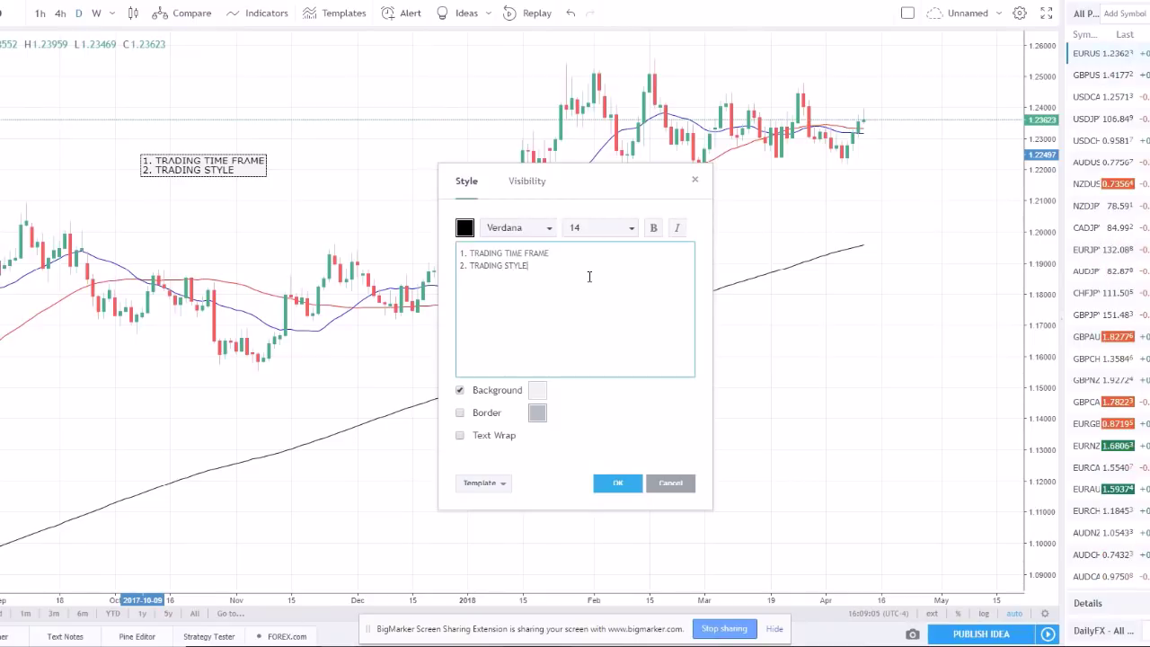
Add the third line "3. PAIR TRADED- ATR" to the text note
{"action": "key", "text": "Return"}
{"action": "type", "text": "3."}
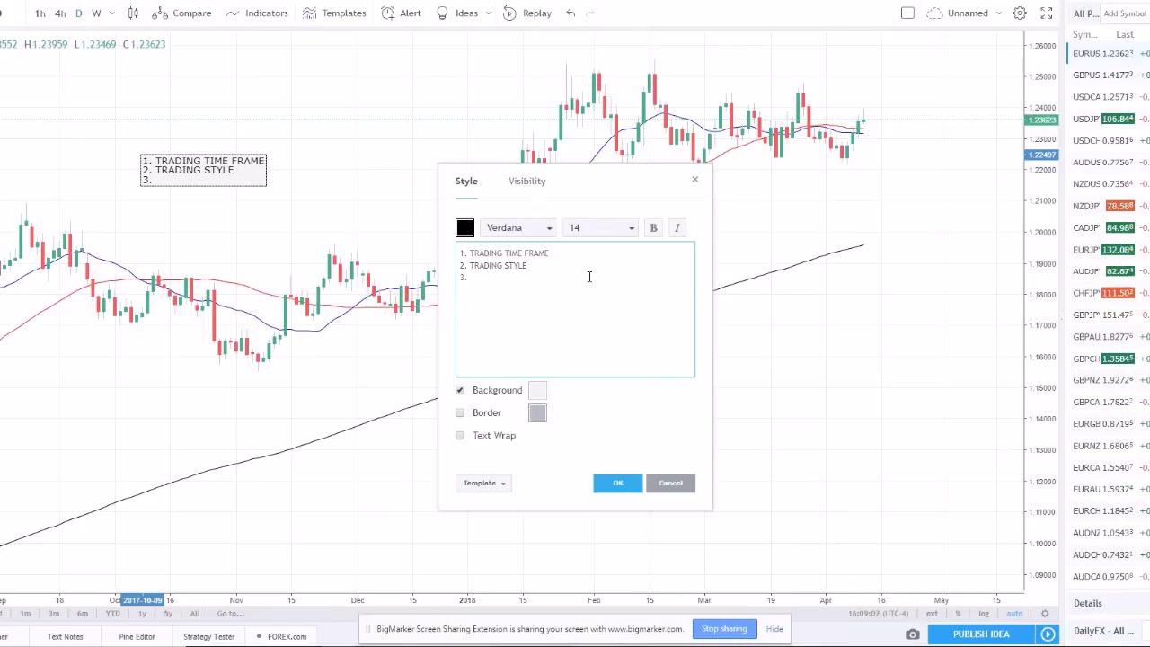
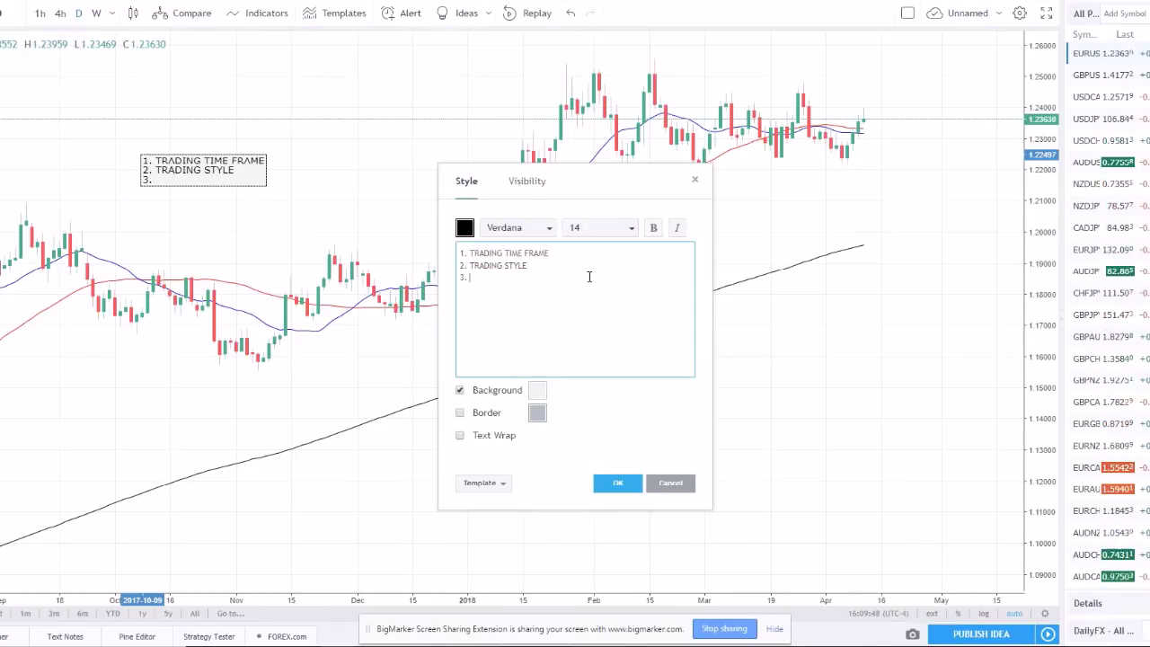
{"action": "type", "text": "PAIIR"}
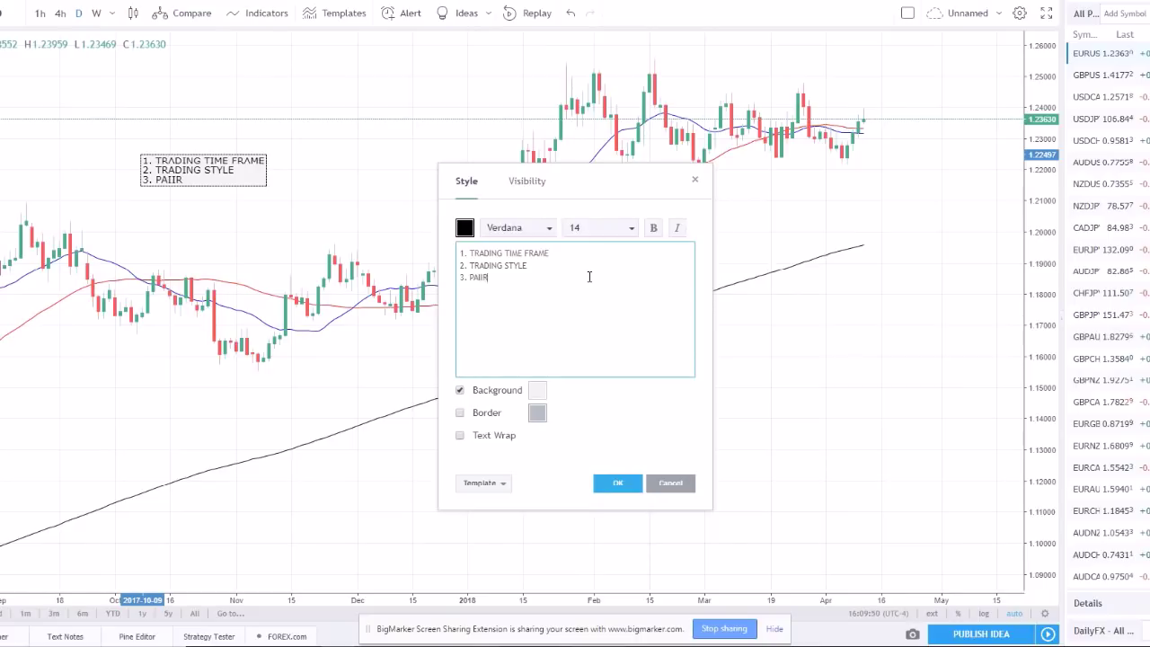
{"action": "key", "text": "BackSpace"}
{"action": "key", "text": "BackSpace"}
{"action": "key", "text": "BackSpace"}
{"action": "key", "text": "BackSpace"}
{"action": "key", "text": "BackSpace"}
{"action": "key", "text": "BackSpace"}
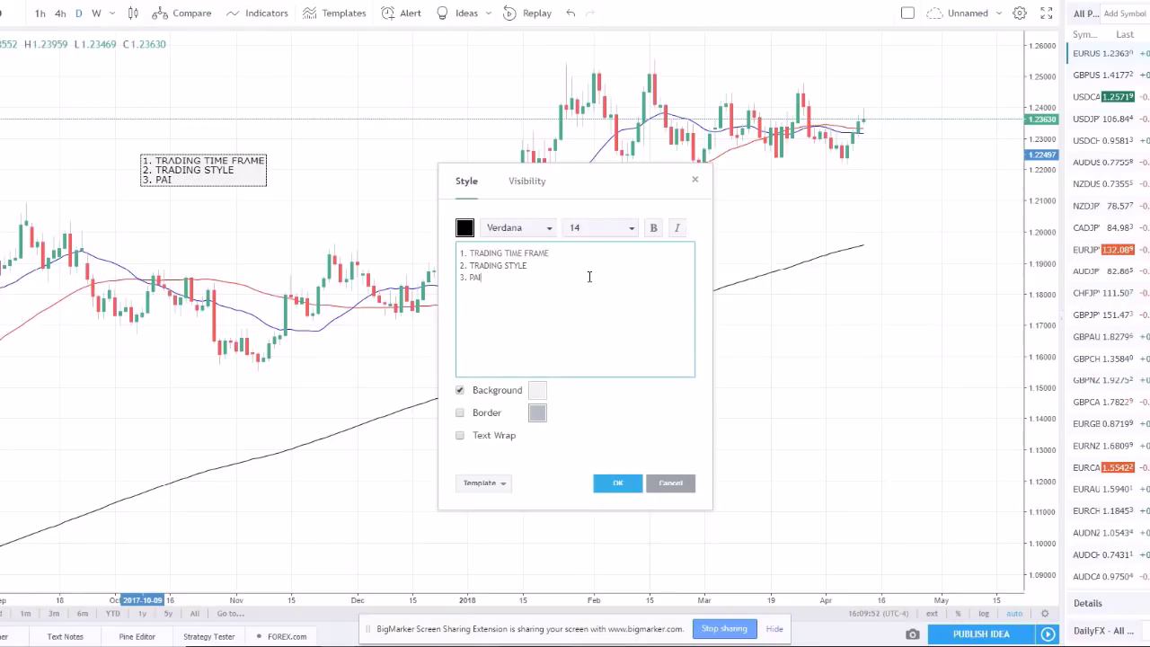
{"action": "type", "text": "R TRADED"}
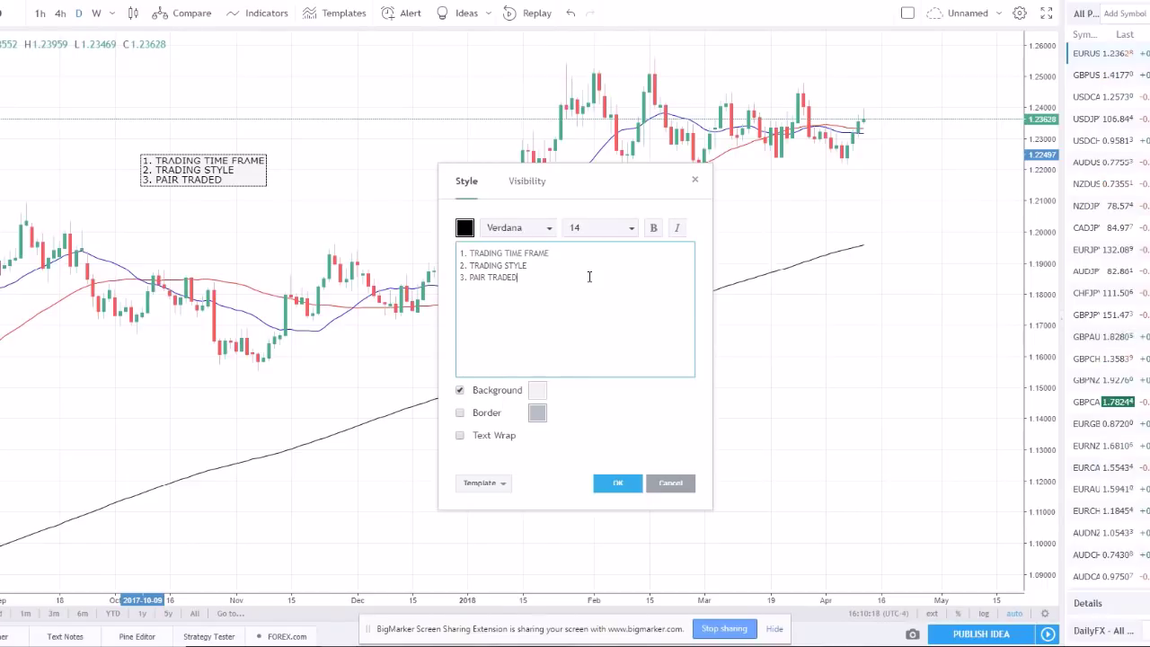
{"action": "type", "text": "- ATR"}
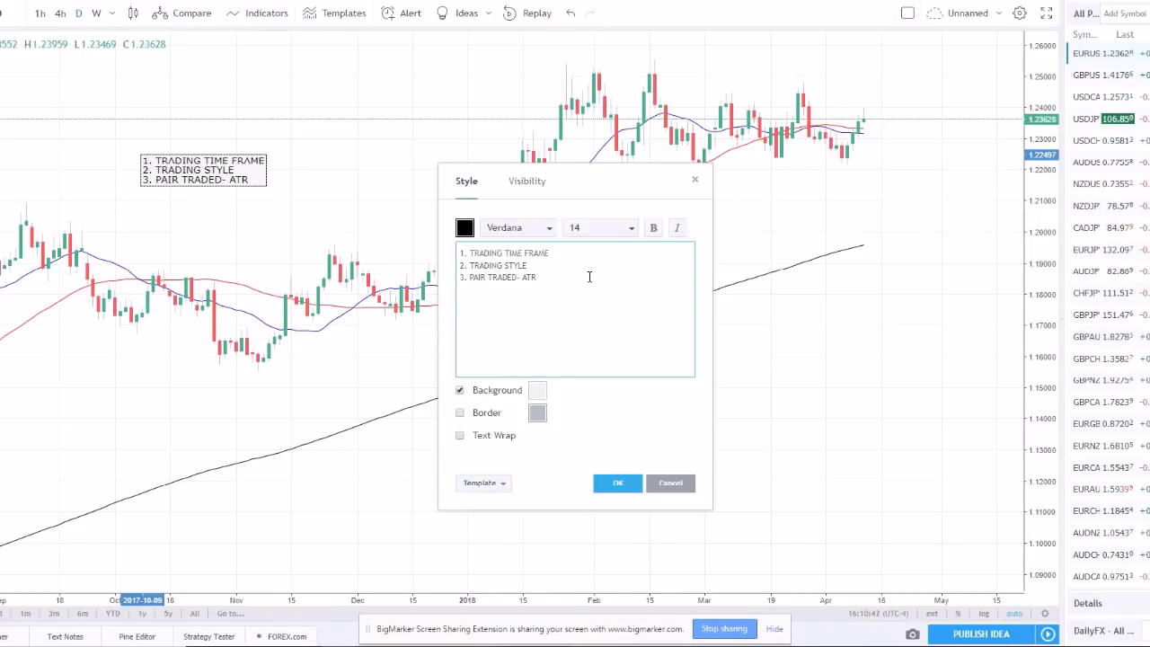
Complete the note with the line "4. TECHNICAL ANALYSIS" and move it higher, above the November 2017 candles
{"action": "key", "text": "Return"}
{"action": "type", "text": "4."}
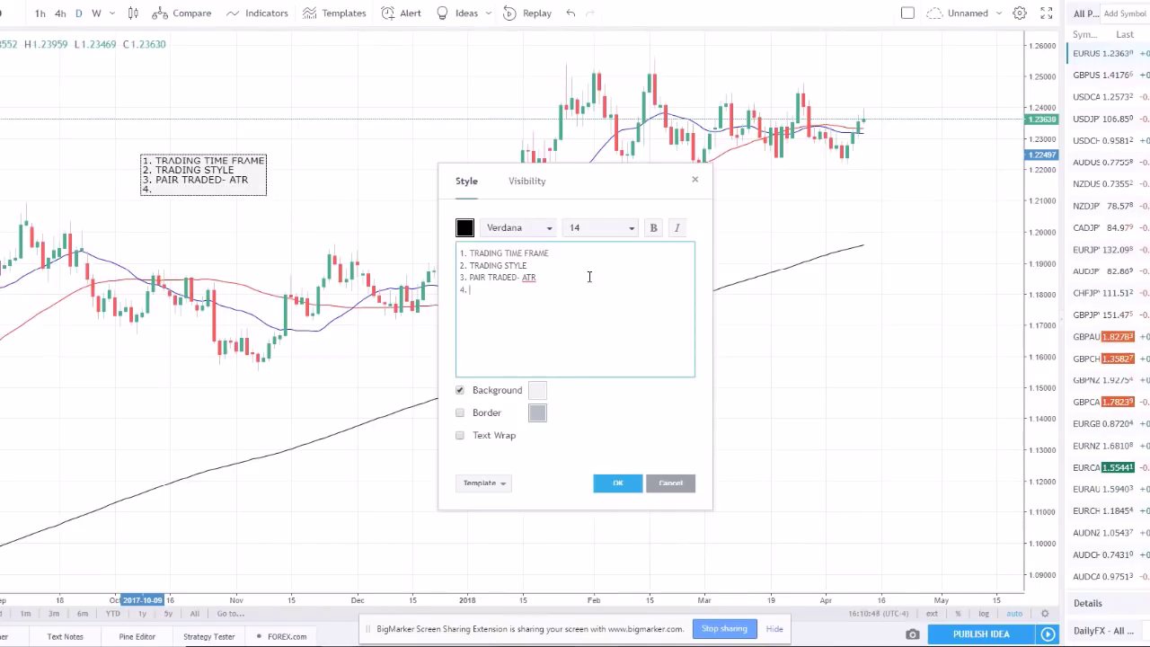
{"action": "type", "text": "T"}
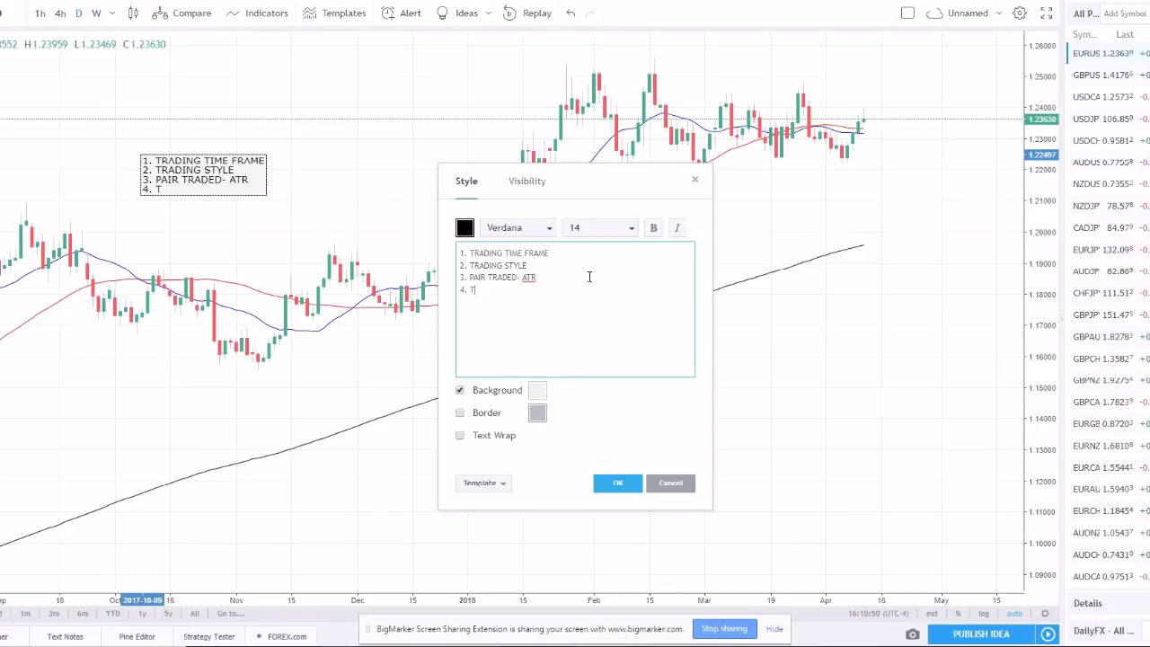
{"action": "type", "text": "ECHN"}
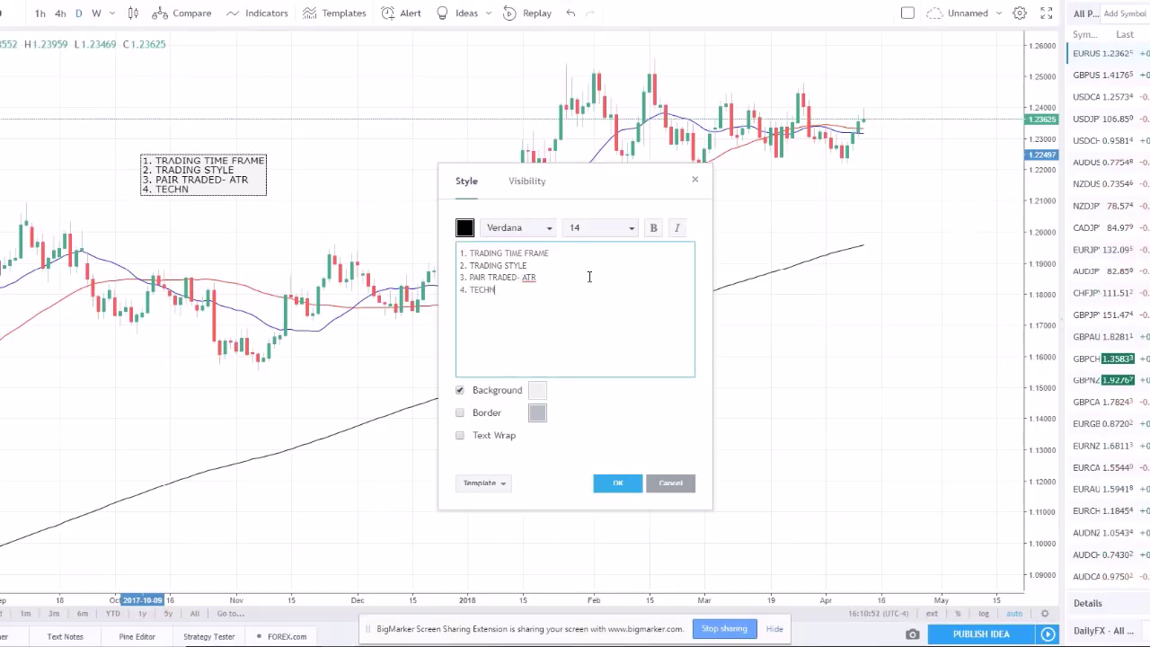
{"action": "type", "text": "ICAL ANALYSIS"}
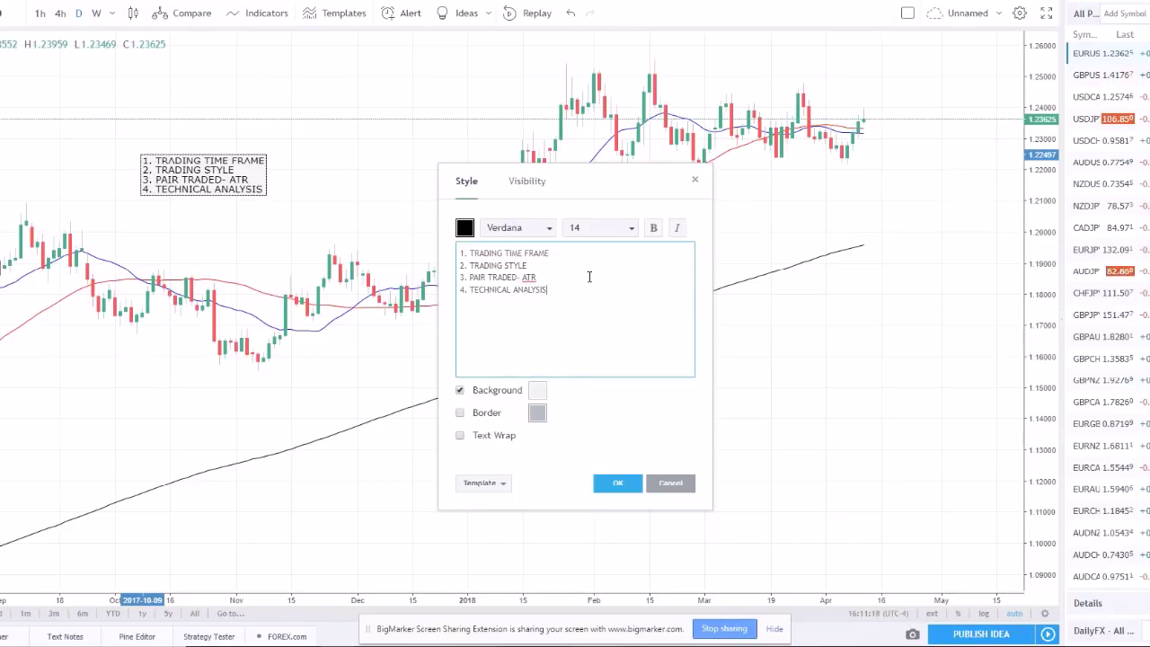
{"action": "left_click", "coordinate": [620, 484]}
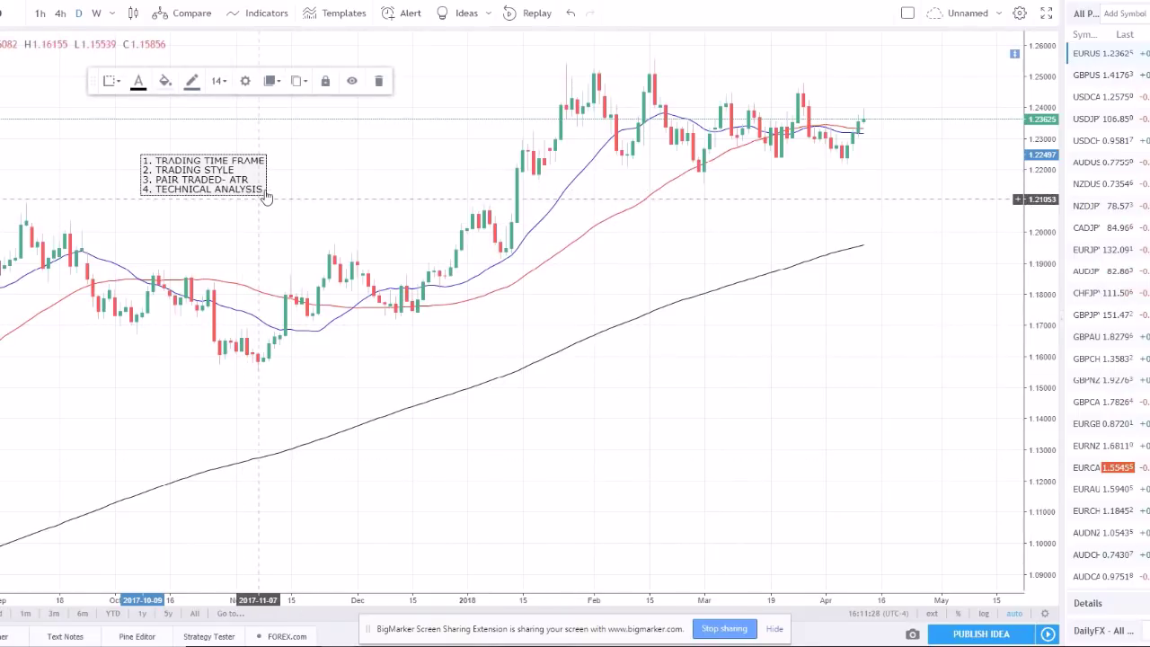
{"action": "left_click_drag", "start_coordinate": [237, 189], "coordinate": [334, 126]}
{"action": "left_click", "coordinate": [823, 406]}
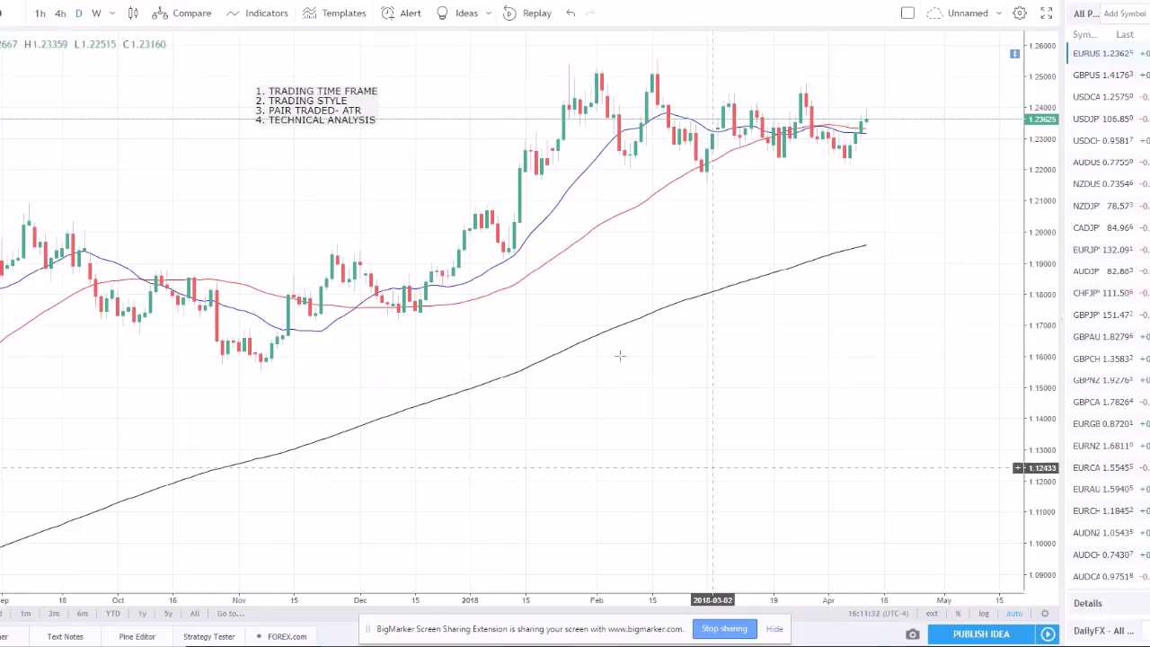
Add a second text note reading "SET YOUR SL WHERE YOUR ANALYSIS IS WRONG" and position it below the February to March 2018 candles
{"action": "left_click", "coordinate": [563, 285]}
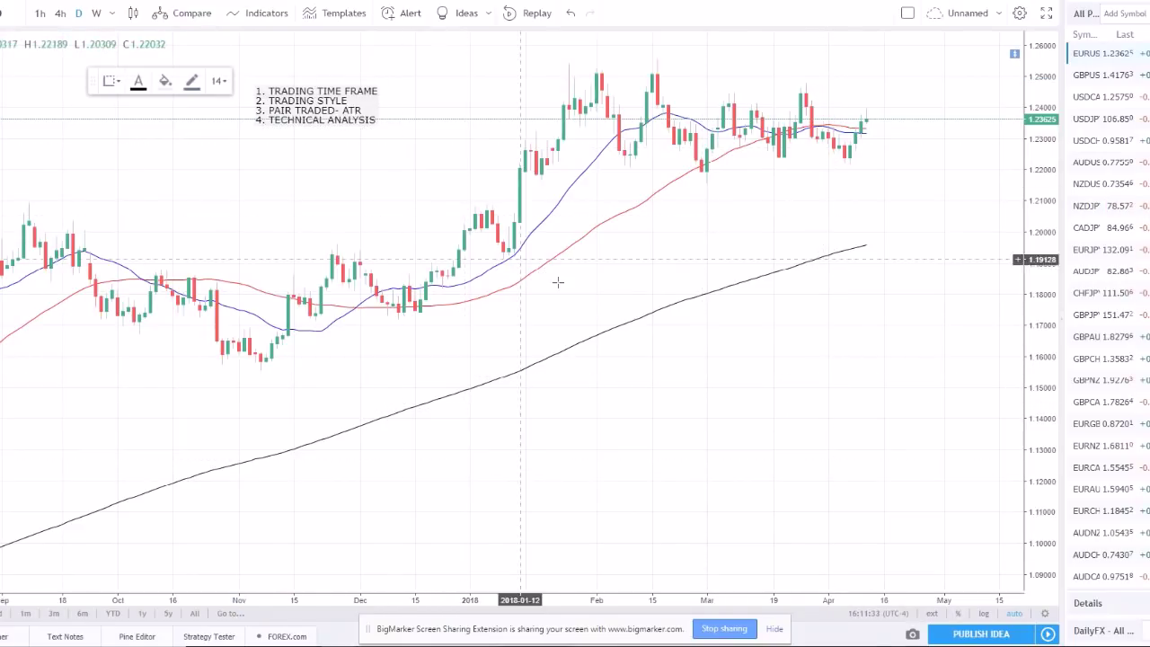
{"action": "type", "text": "SET Y"}
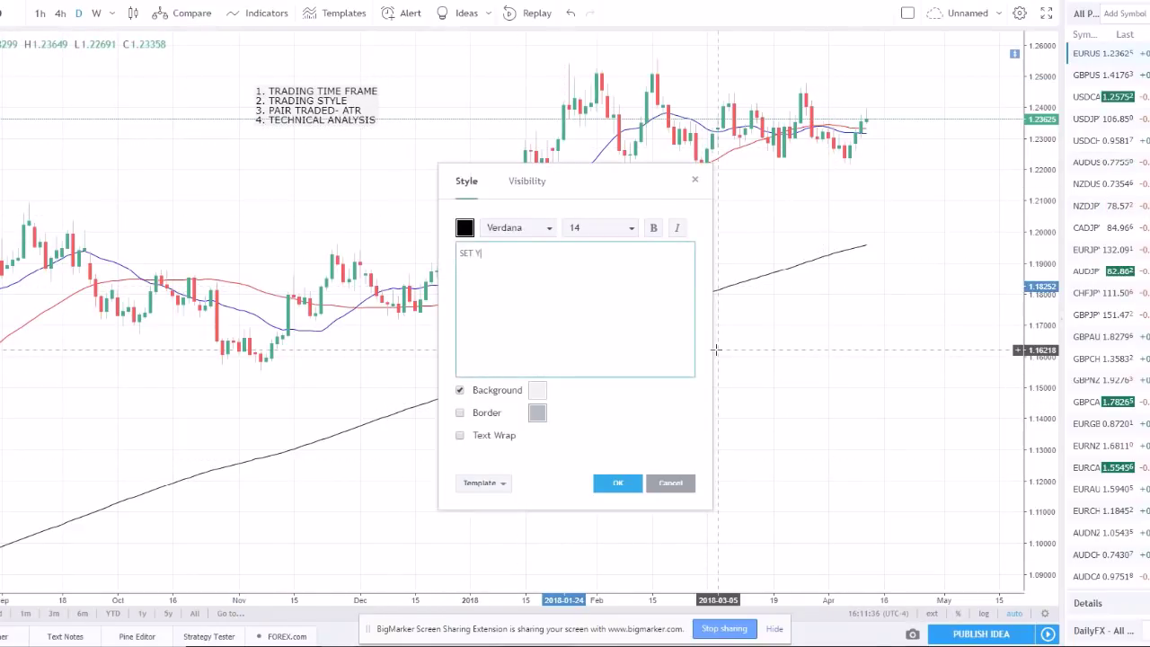
{"action": "type", "text": "OUR SL WHERE YOUR ANALYSIS IS WRONG"}
{"action": "key", "text": "Return"}
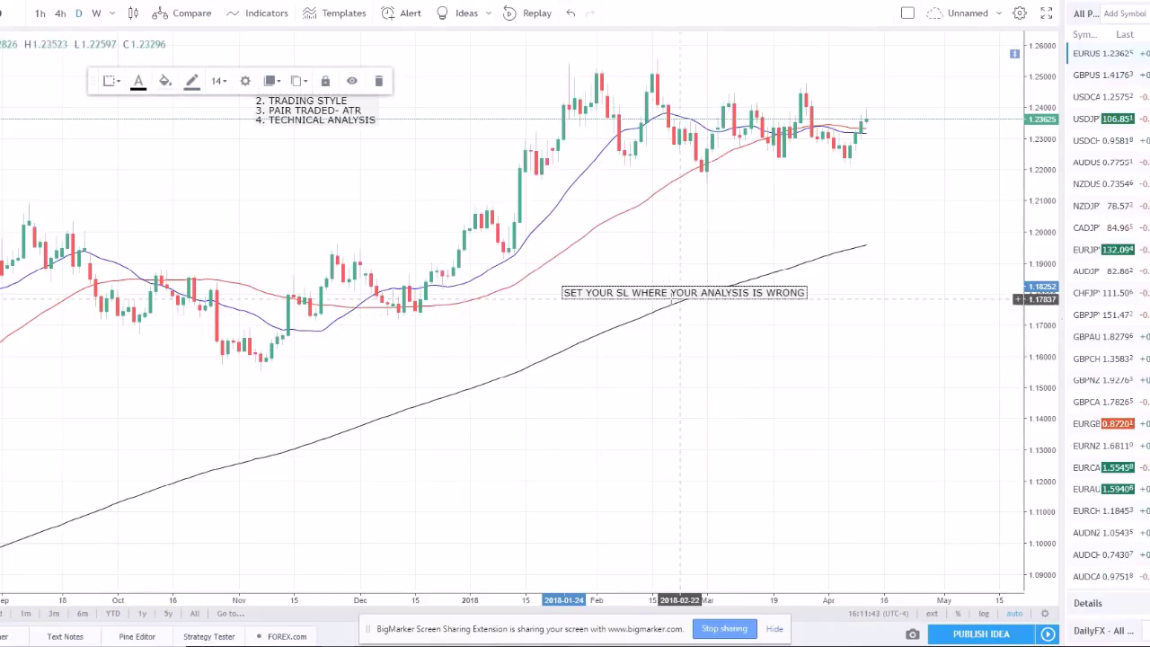
{"action": "left_click_drag", "start_coordinate": [680, 295], "coordinate": [723, 270]}
{"action": "left_click", "coordinate": [773, 346]}
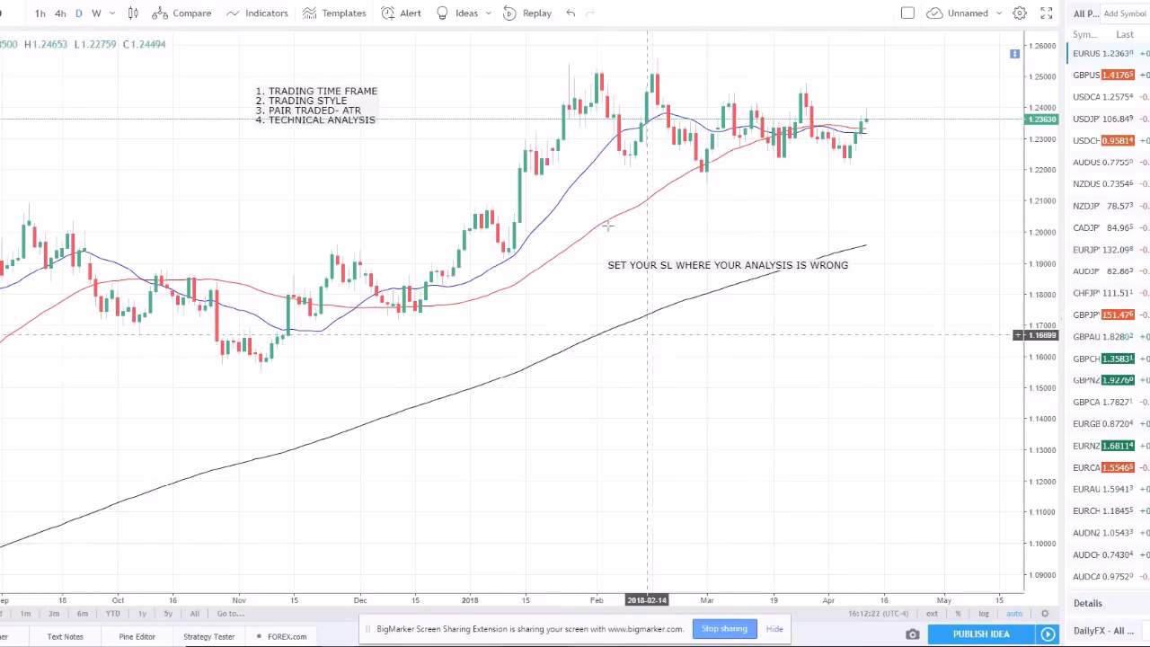
Move the stop-loss note up beside the four-line checklist, starting at about December 2017
{"action": "scroll", "coordinate": [656, 224], "scroll_direction": "up", "scroll_amount": 2}
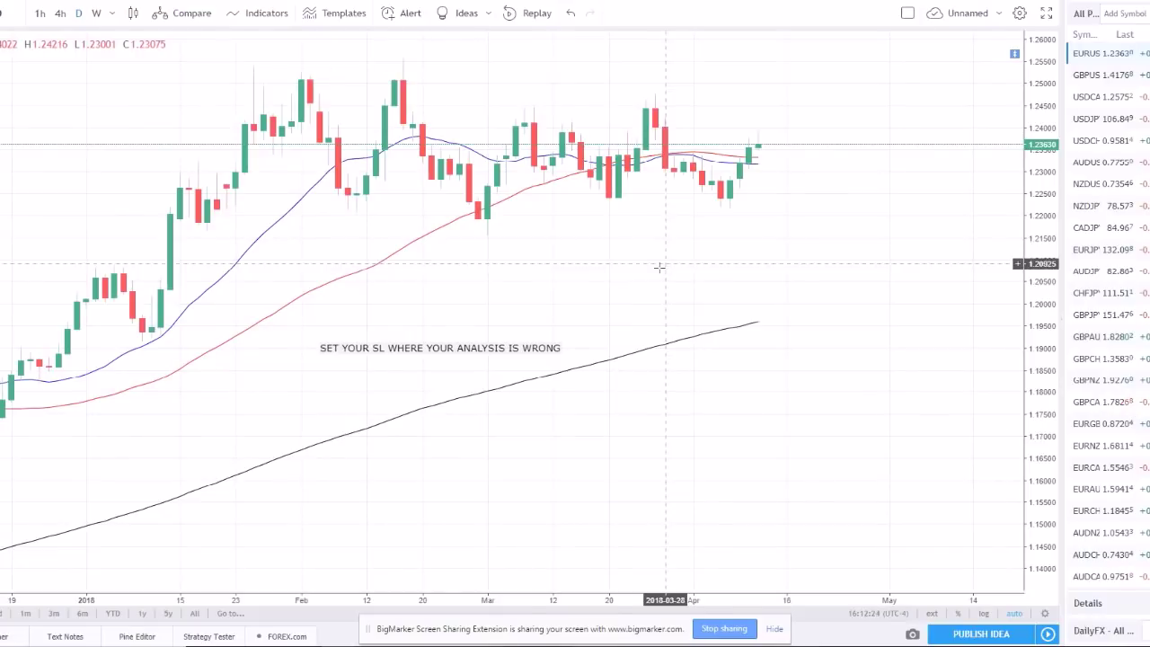
{"action": "scroll", "coordinate": [812, 284], "scroll_direction": "up", "scroll_amount": 2}
{"action": "scroll", "coordinate": [812, 284], "scroll_direction": "down", "scroll_amount": 3}
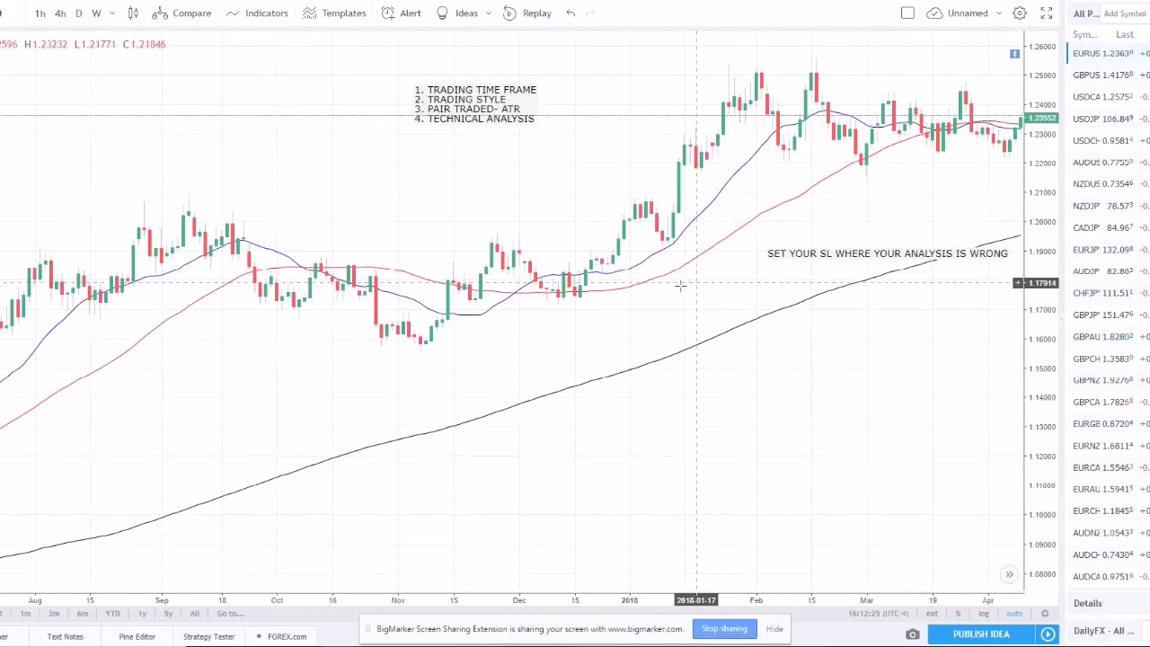
{"action": "scroll", "coordinate": [804, 279], "scroll_direction": "up", "scroll_amount": 2}
{"action": "left_click_drag", "start_coordinate": [804, 275], "coordinate": [935, 278]}
{"action": "left_click", "coordinate": [873, 295]}
{"action": "left_click_drag", "start_coordinate": [873, 296], "coordinate": [506, 81]}
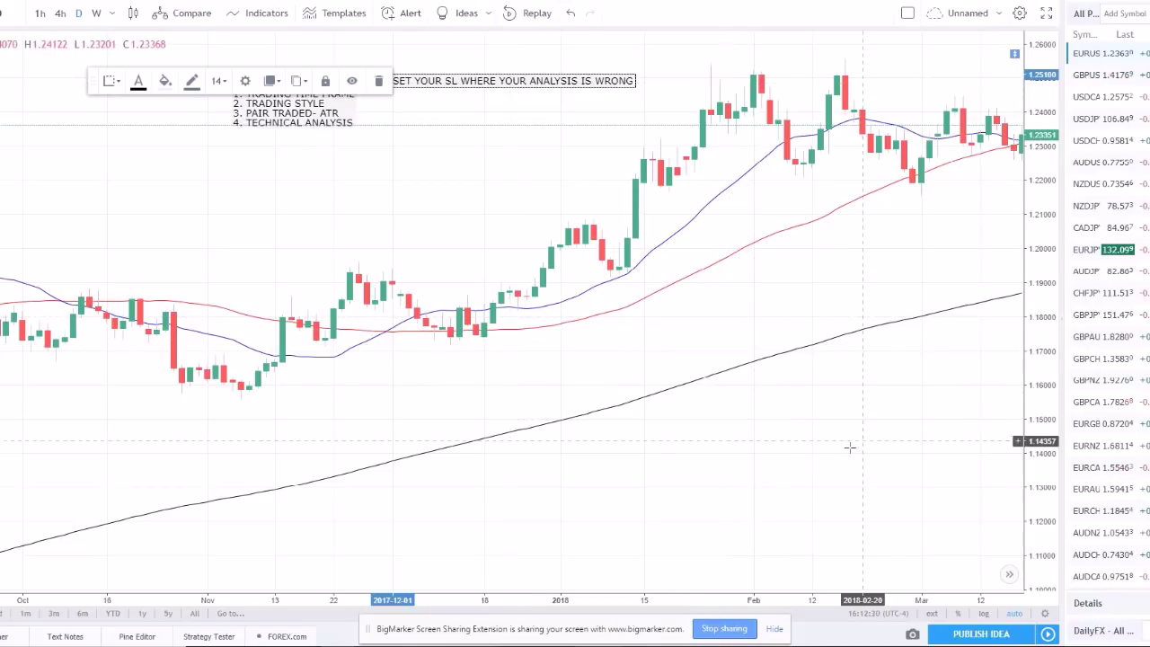
Shift both text notes to earlier dates, placing the checklist above late September 2017 and the stop-loss note above mid-October 2017
{"action": "left_click", "coordinate": [740, 377]}
{"action": "scroll", "coordinate": [746, 370], "scroll_direction": "down", "scroll_amount": 2}
{"action": "left_click_drag", "start_coordinate": [748, 367], "coordinate": [919, 341]}
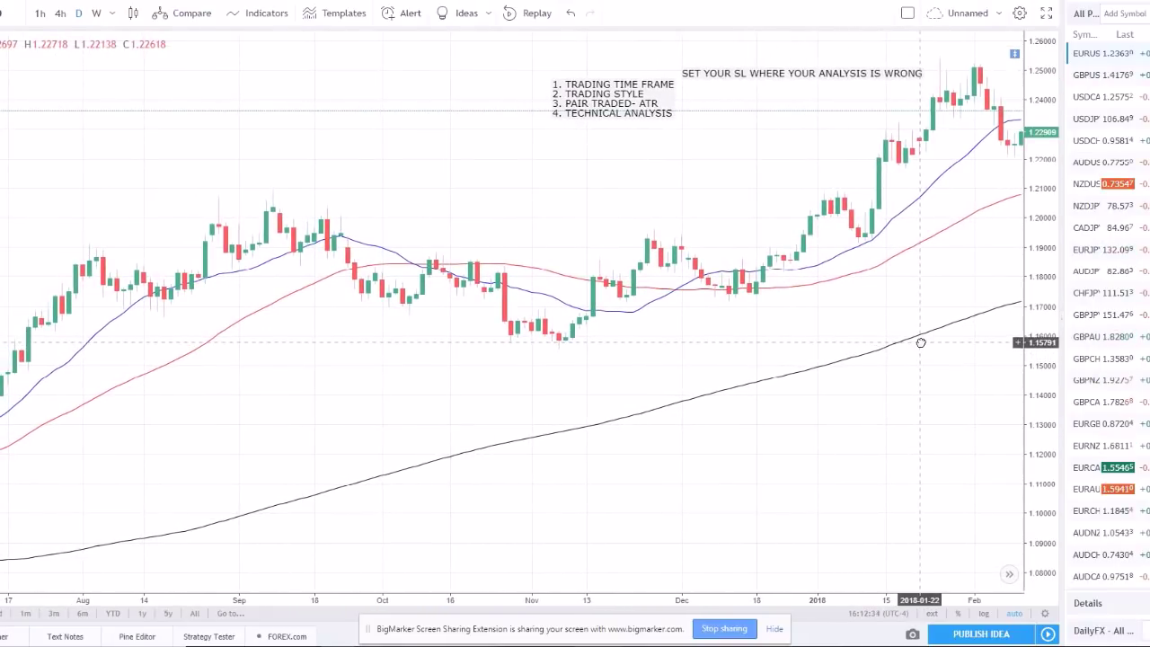
{"action": "left_click_drag", "start_coordinate": [611, 103], "coordinate": [393, 113]}
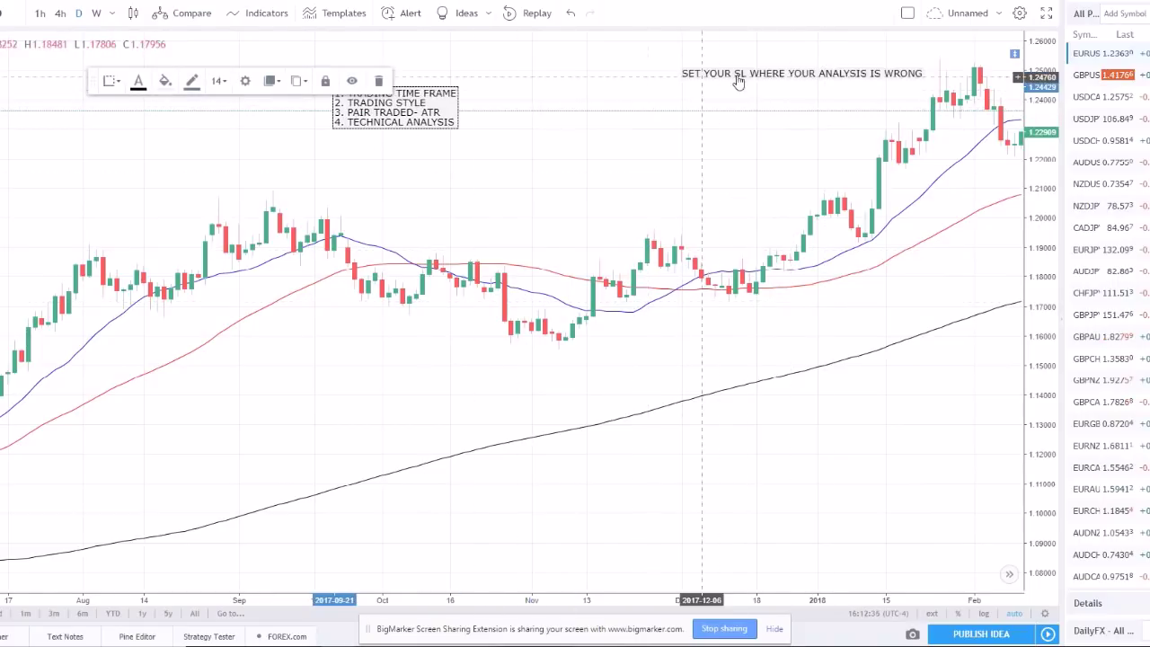
{"action": "left_click_drag", "start_coordinate": [759, 77], "coordinate": [519, 90]}
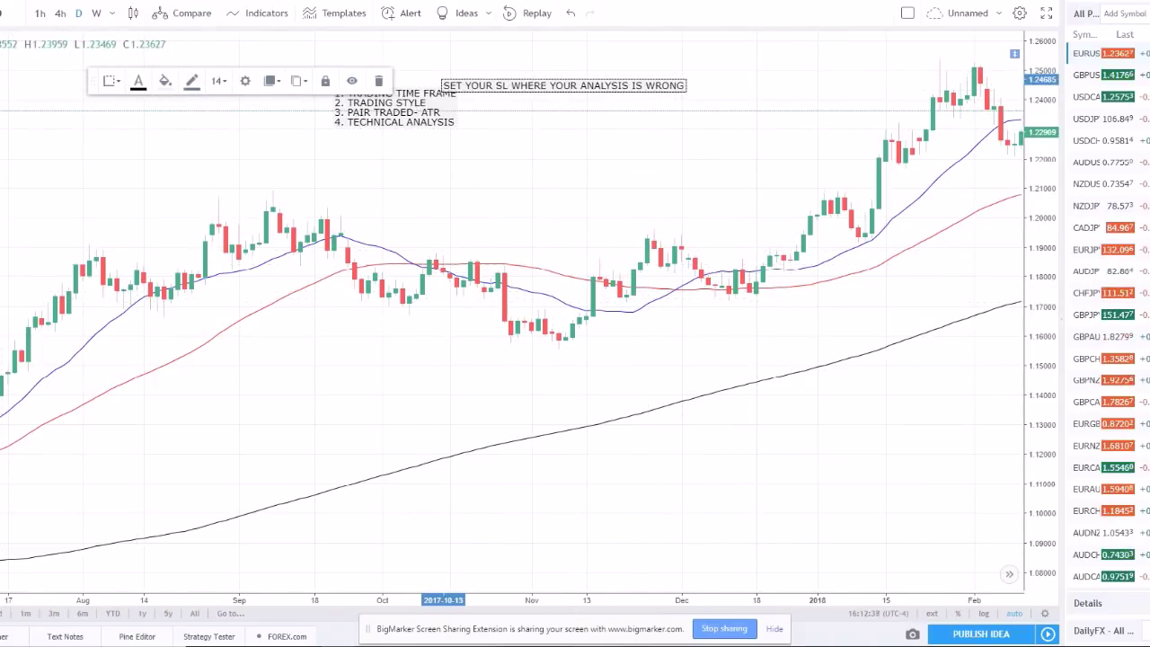
Trace the rising swing highs and lows from November 2017 to February 2018 with a smooth freehand path, and delete it
{"action": "left_click", "coordinate": [0, 126]}
{"action": "left_click", "coordinate": [8, 288]}
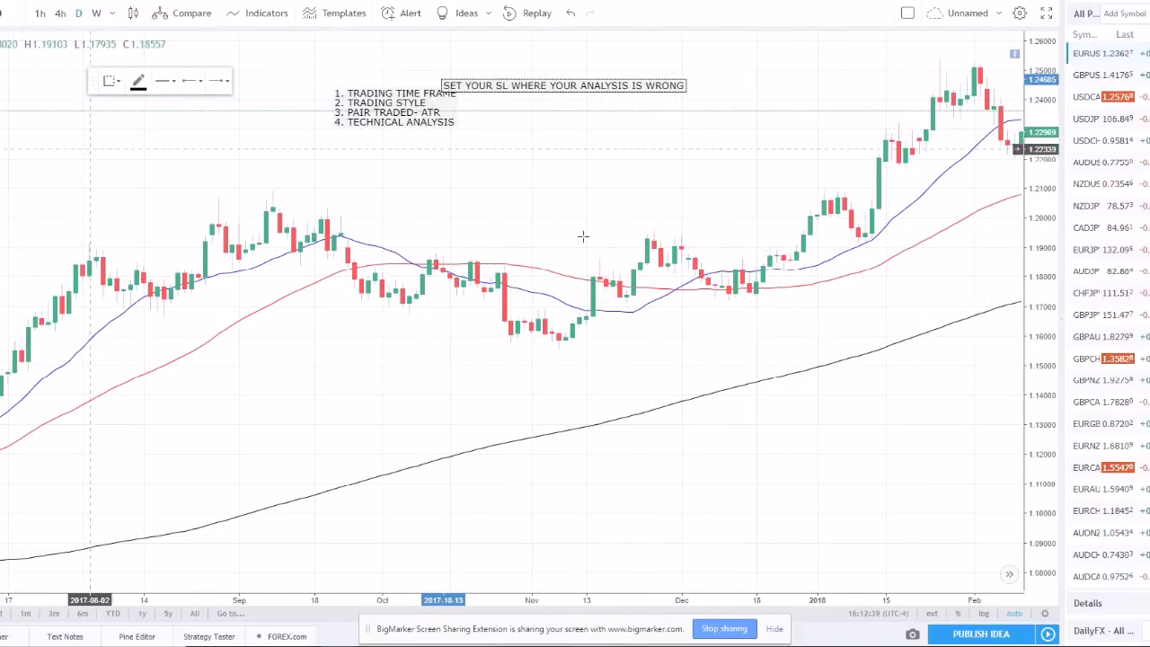
{"action": "left_click", "coordinate": [561, 319]}
{"action": "left_click", "coordinate": [710, 288]}
{"action": "left_click", "coordinate": [710, 288]}
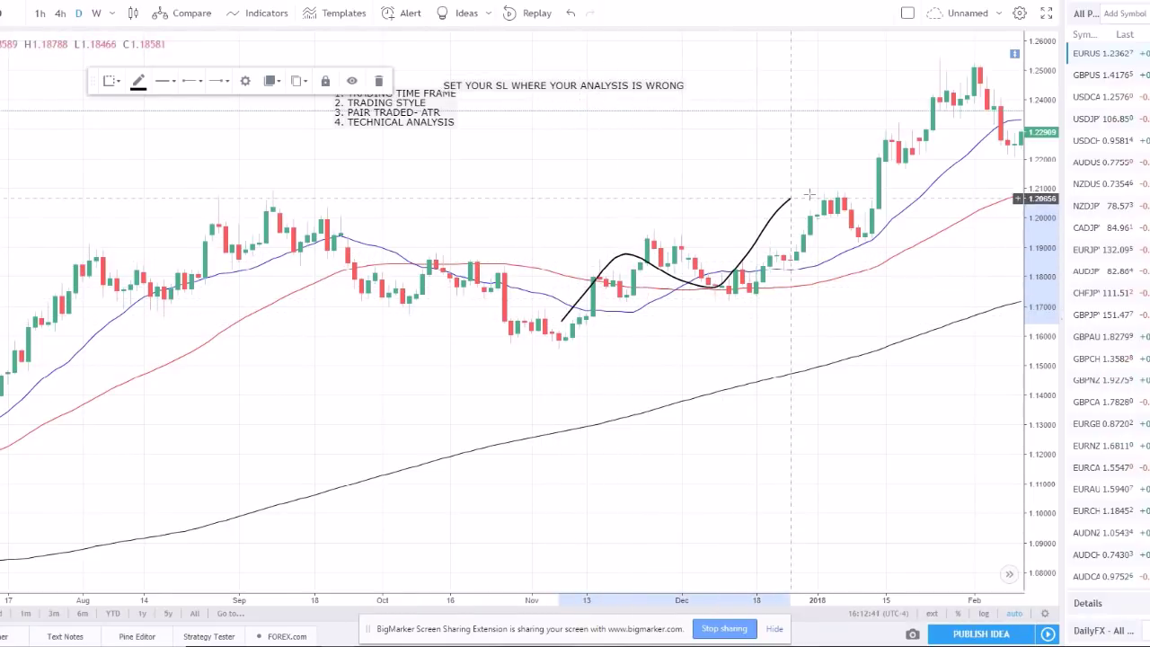
{"action": "left_click", "coordinate": [863, 235]}
{"action": "left_click", "coordinate": [862, 235]}
{"action": "left_click", "coordinate": [914, 166]}
{"action": "left_click", "coordinate": [914, 166]}
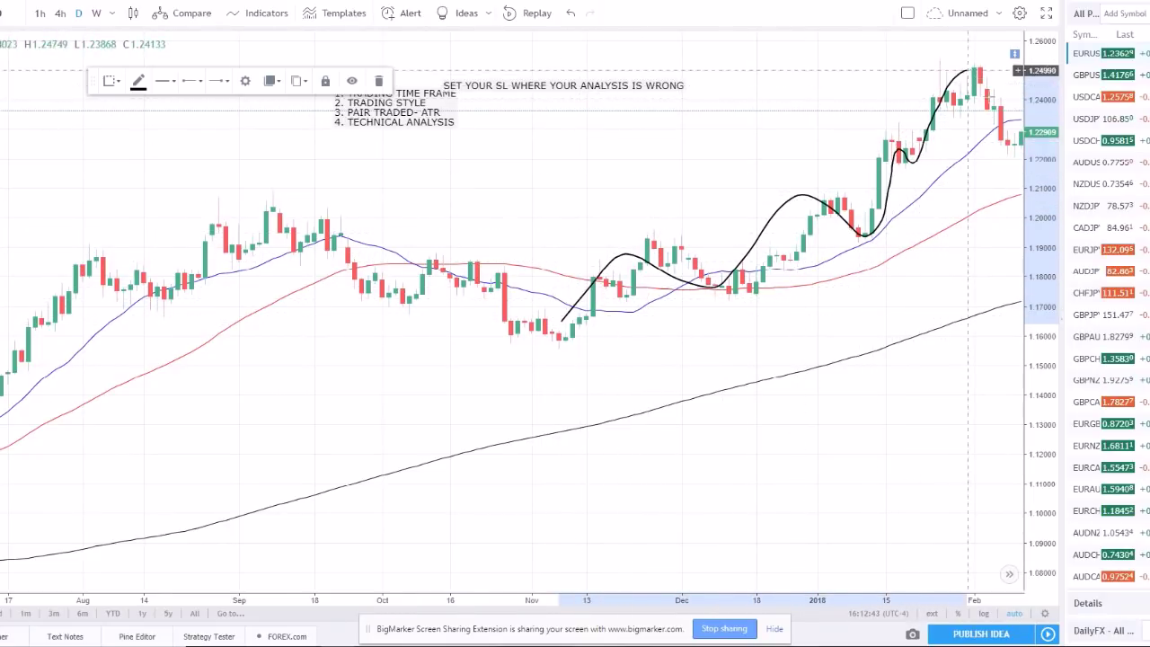
{"action": "left_click", "coordinate": [1016, 141]}
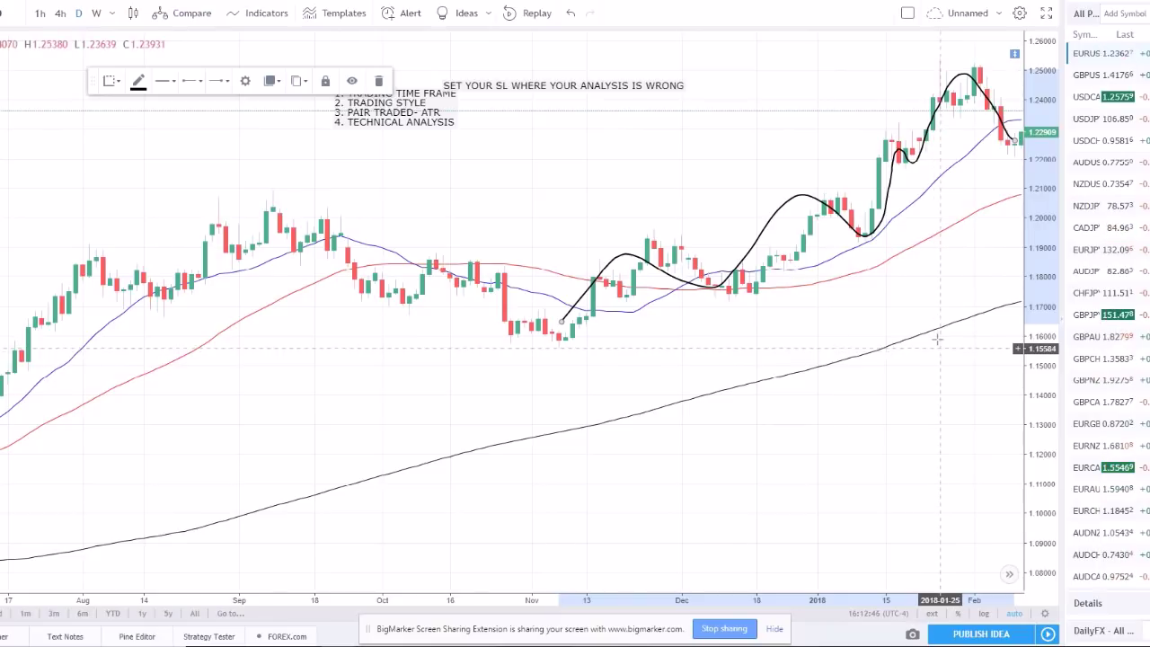
{"action": "key", "text": "Delete"}
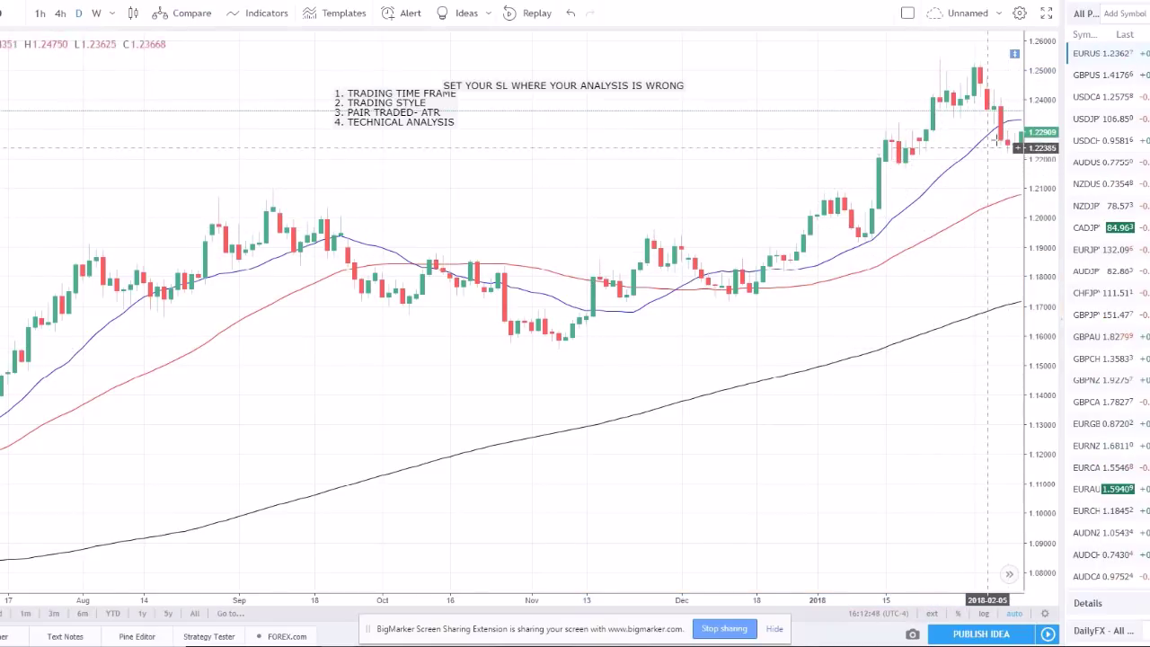
Circle the lows just above 1.22 from mid-January to early February 2018 with a freehand loop, and delete it
{"action": "mouse_move", "coordinate": [1007, 139]}
{"action": "left_mouse_down"}
{"action": "mouse_move", "coordinate": [894, 166]}
{"action": "mouse_move", "coordinate": [1005, 164]}
{"action": "mouse_move", "coordinate": [1013, 151]}
{"action": "mouse_move", "coordinate": [993, 144]}
{"action": "left_mouse_up"}
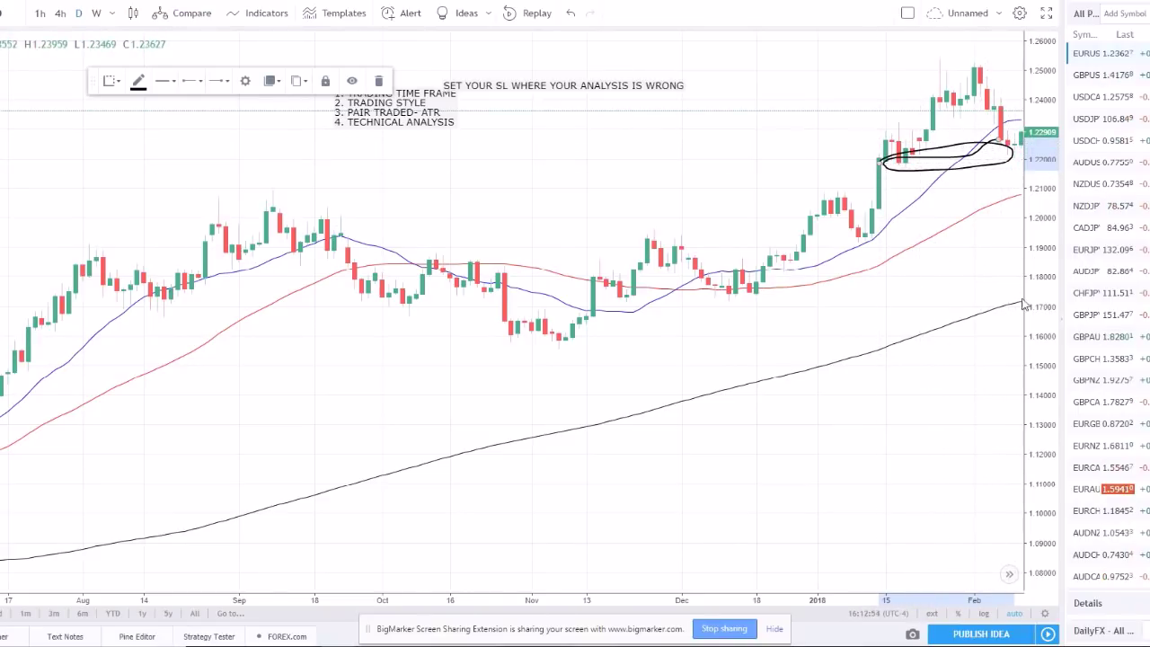
{"action": "key", "text": "Delete"}
Draw a nearly horizontal trend line at about 1.226 from early January 2018 to the early February 2018 lows
{"action": "left_click", "coordinate": [2, 77]}
{"action": "left_click", "coordinate": [45, 78]}
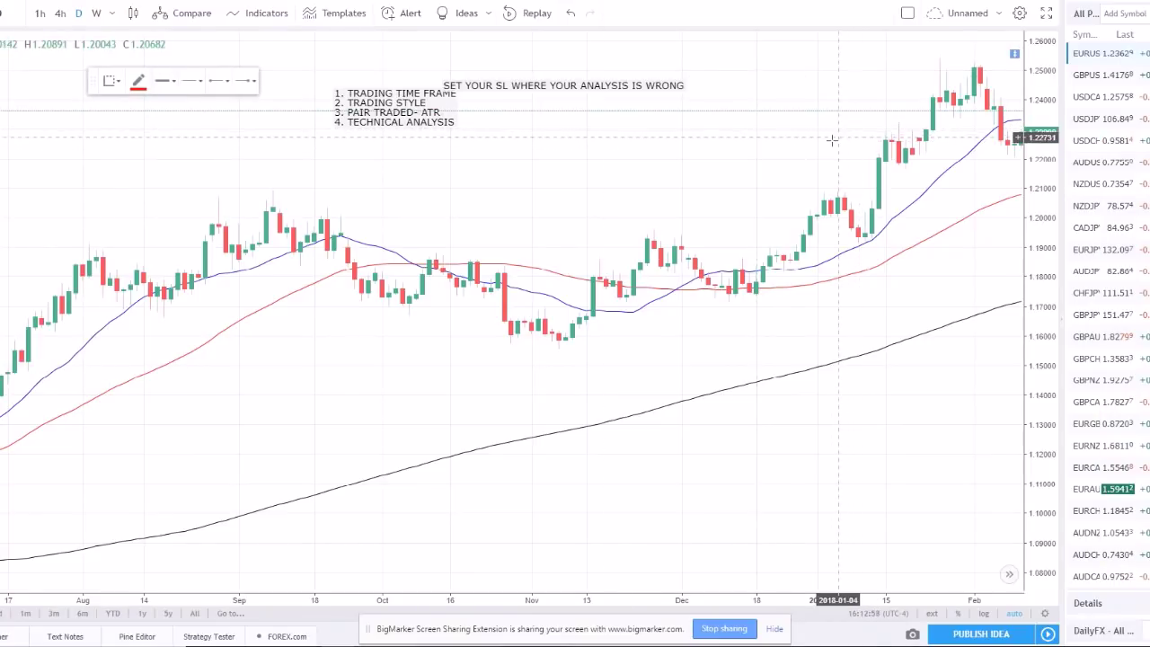
{"action": "left_click", "coordinate": [830, 142]}
{"action": "left_click", "coordinate": [1014, 142]}
{"action": "left_click", "coordinate": [997, 174]}
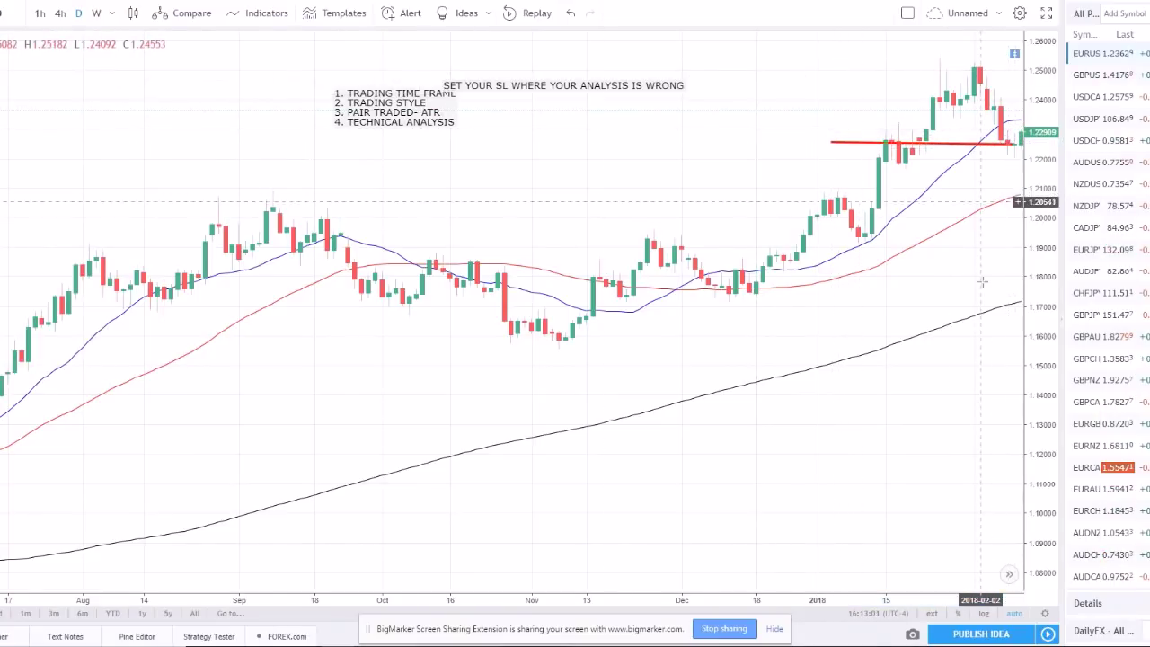
Delete the red trend line at about 1.226, hide the watchlist, and bring the chart's early March 2018 candles into view
{"action": "left_click", "coordinate": [994, 149]}
{"action": "key", "text": "Delete"}
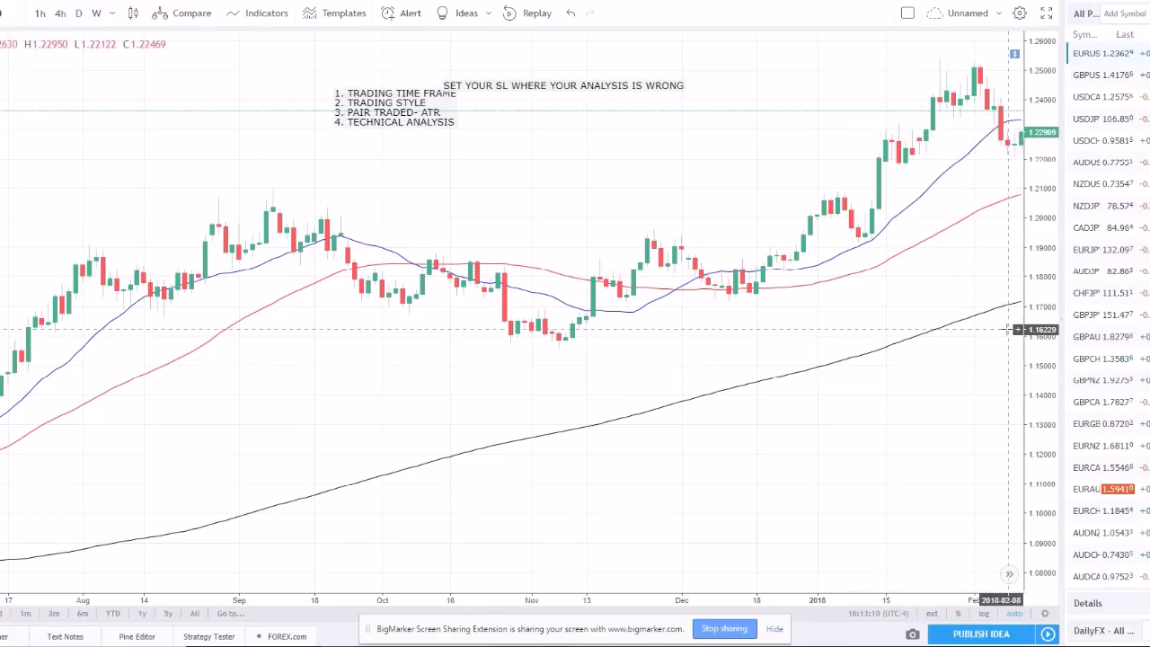
{"action": "left_click", "coordinate": [1062, 324]}
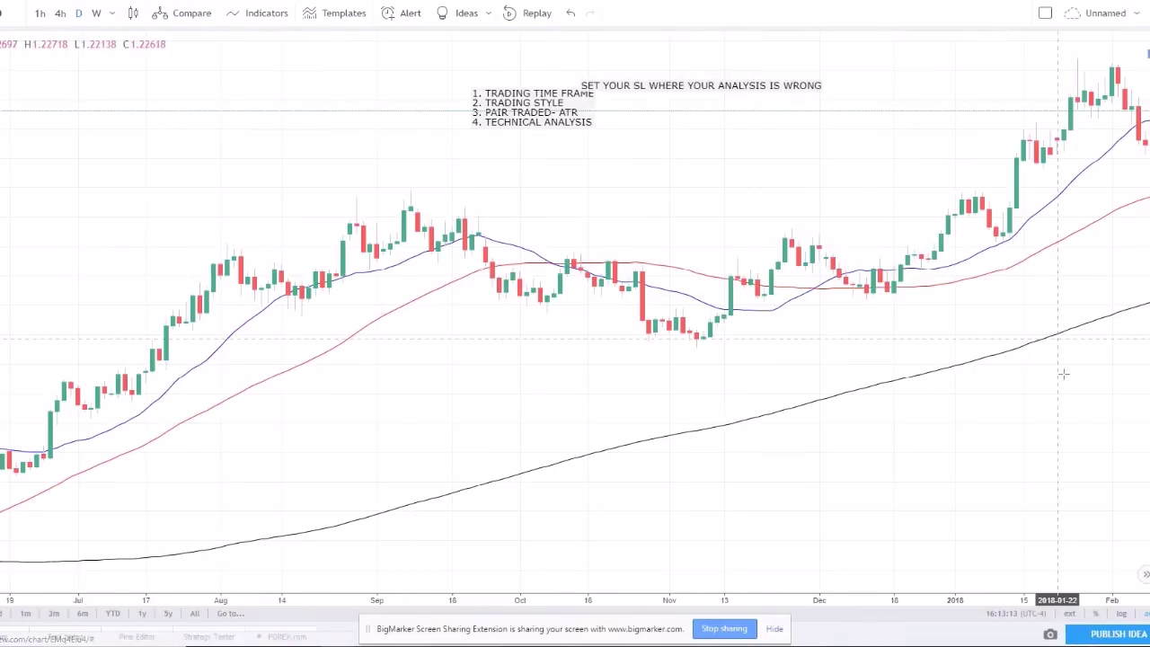
{"action": "left_click_drag", "start_coordinate": [1102, 117], "coordinate": [961, 123]}
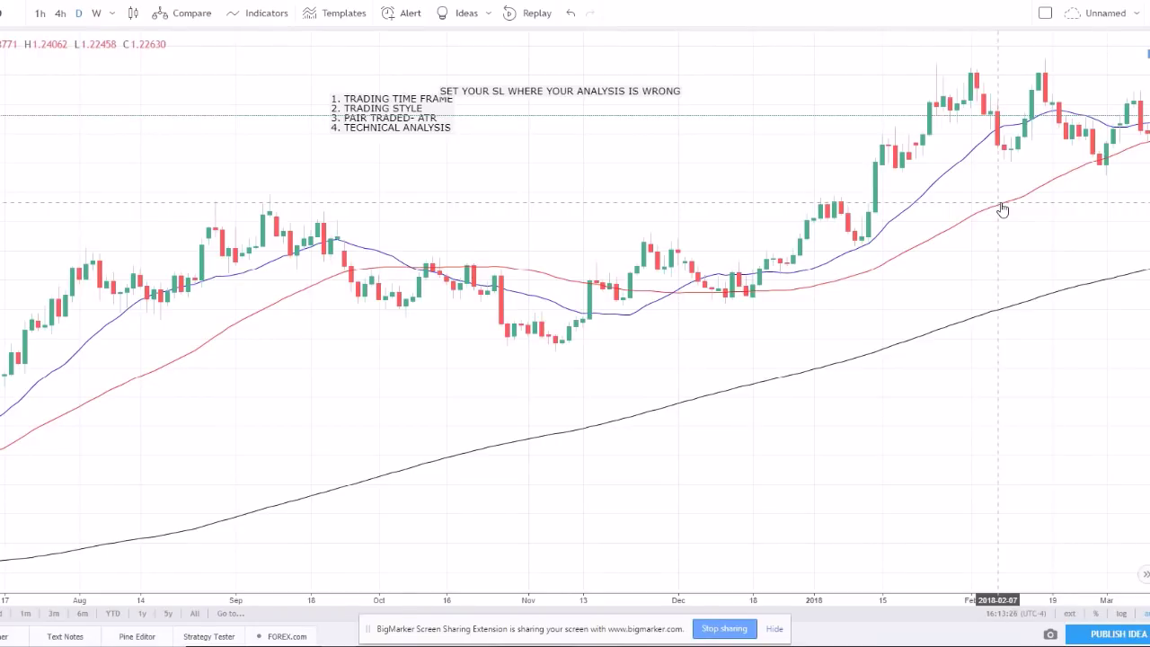
Draw a rectangular support zone from 2018-01-10 to 2018-02-26 across the mid-January and early February lows
{"action": "left_click", "coordinate": [2, 152]}
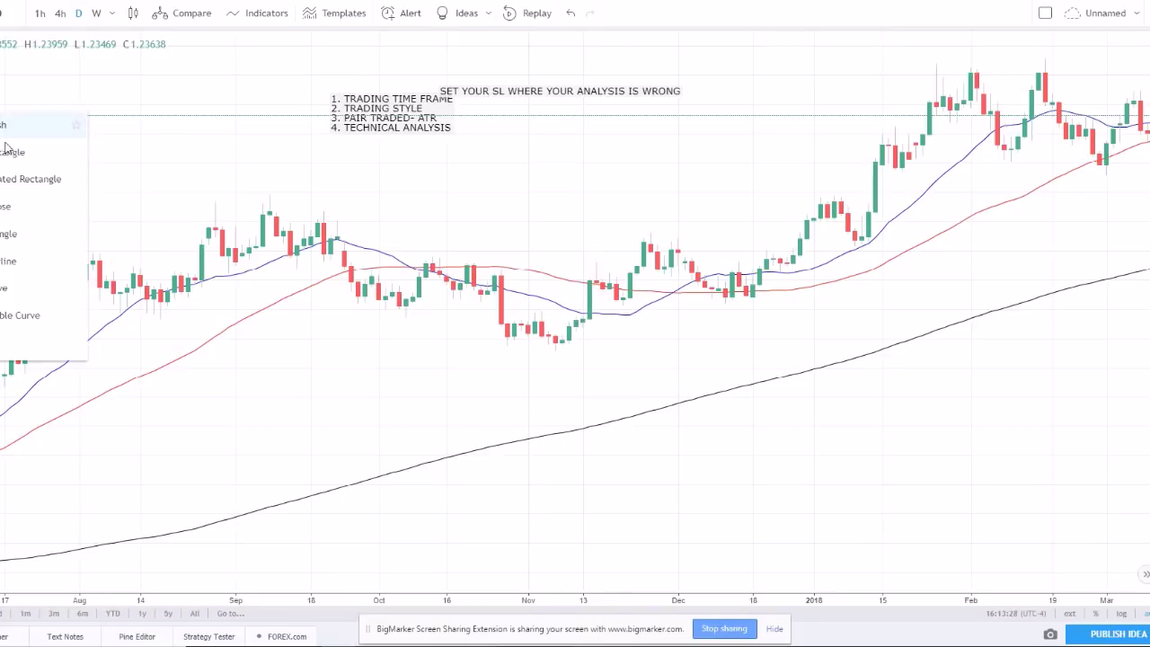
{"action": "left_click", "coordinate": [27, 152]}
{"action": "left_click", "coordinate": [862, 148]}
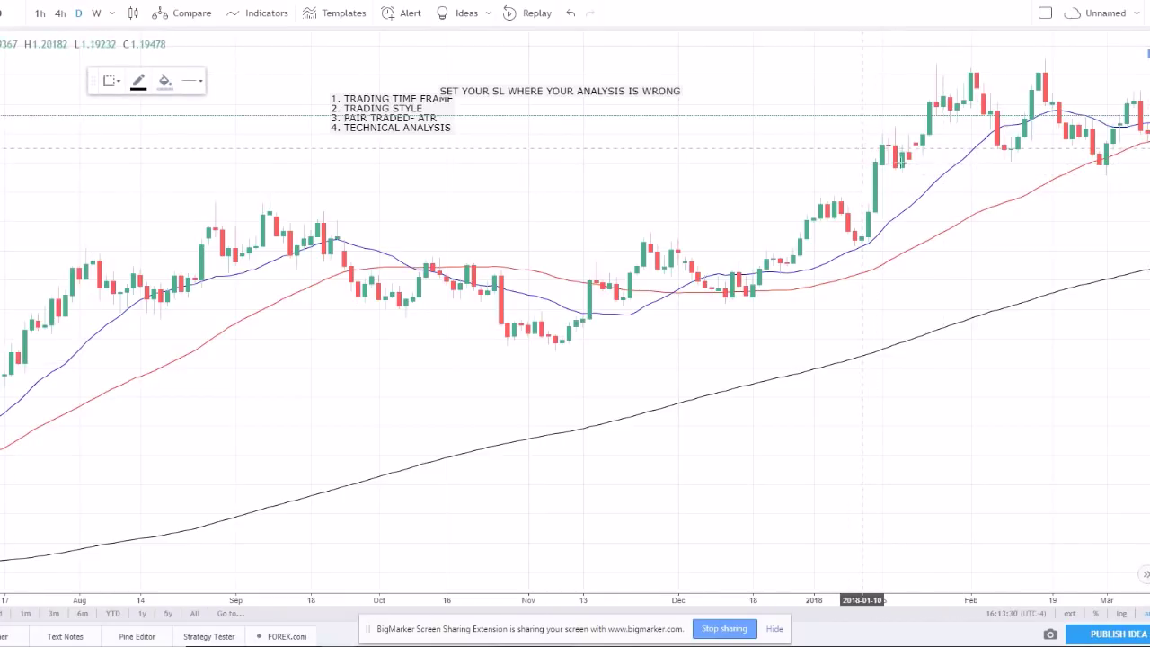
{"action": "left_click", "coordinate": [1086, 171]}
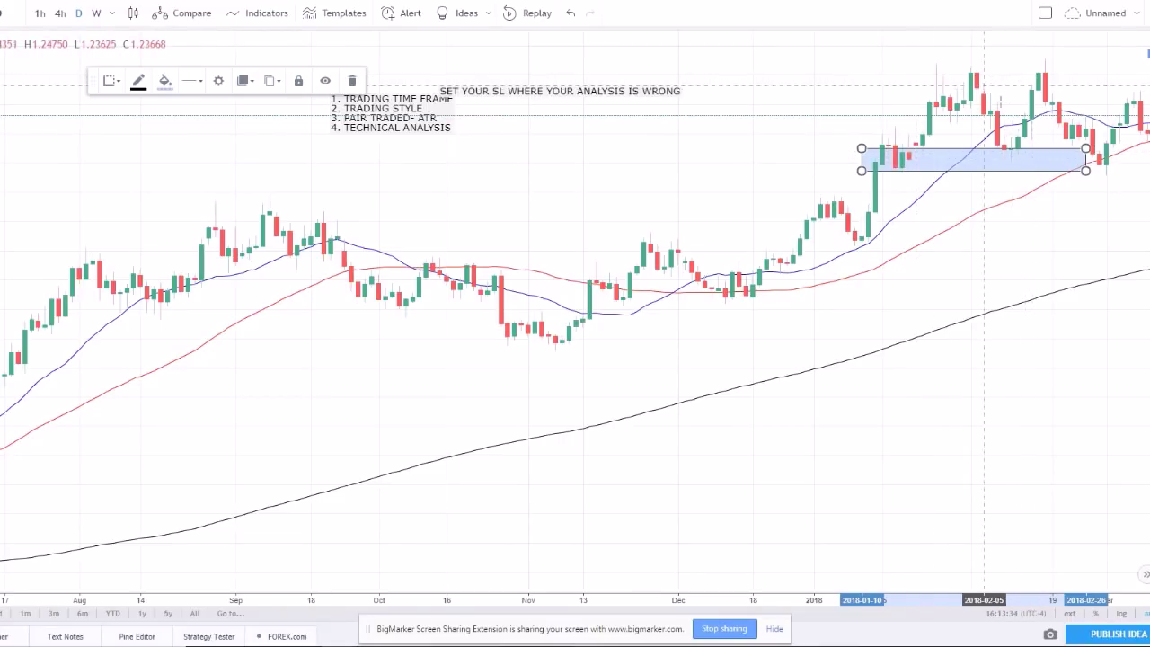
{"action": "left_click", "coordinate": [1066, 238]}
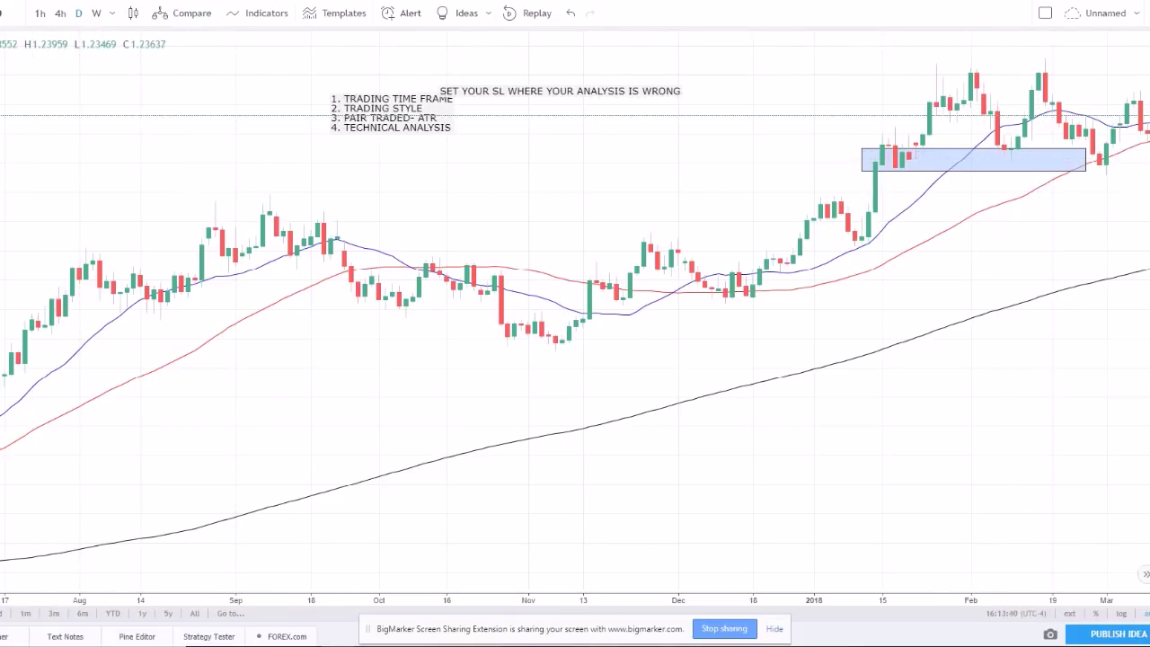
Draw a short horizontal red trend line just beneath the support rectangle, from 2018-02-06 to about 2018-02-22
{"action": "left_click", "coordinate": [80, 115]}
{"action": "left_click", "coordinate": [993, 177]}
{"action": "left_click", "coordinate": [1072, 176]}
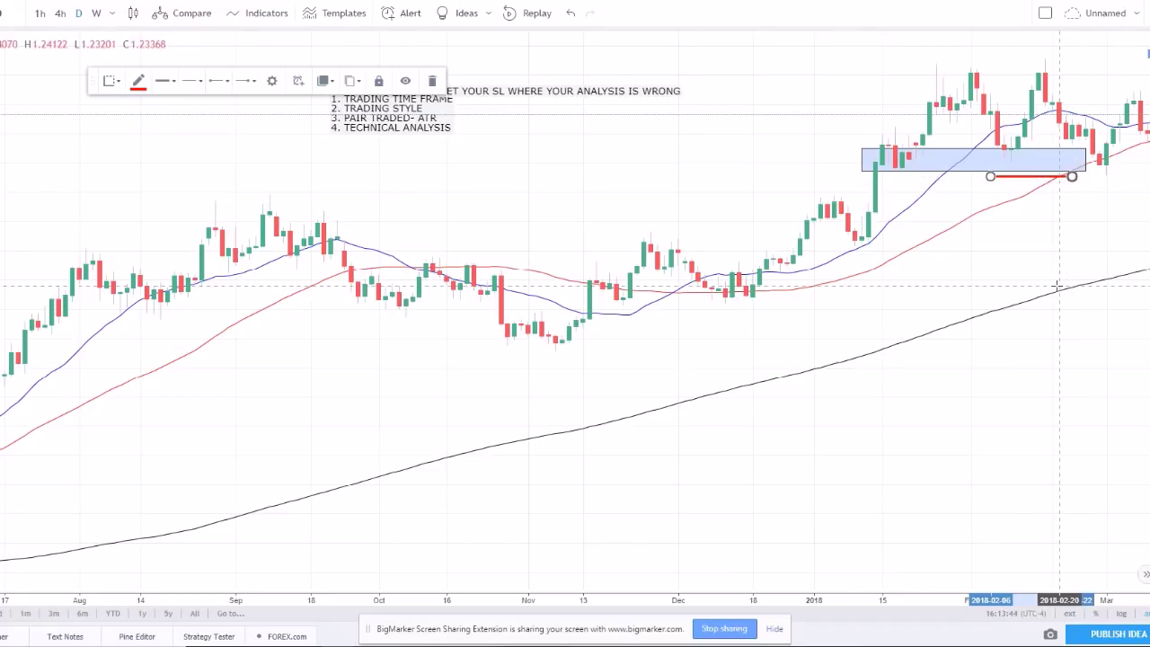
{"action": "left_click", "coordinate": [1040, 268]}
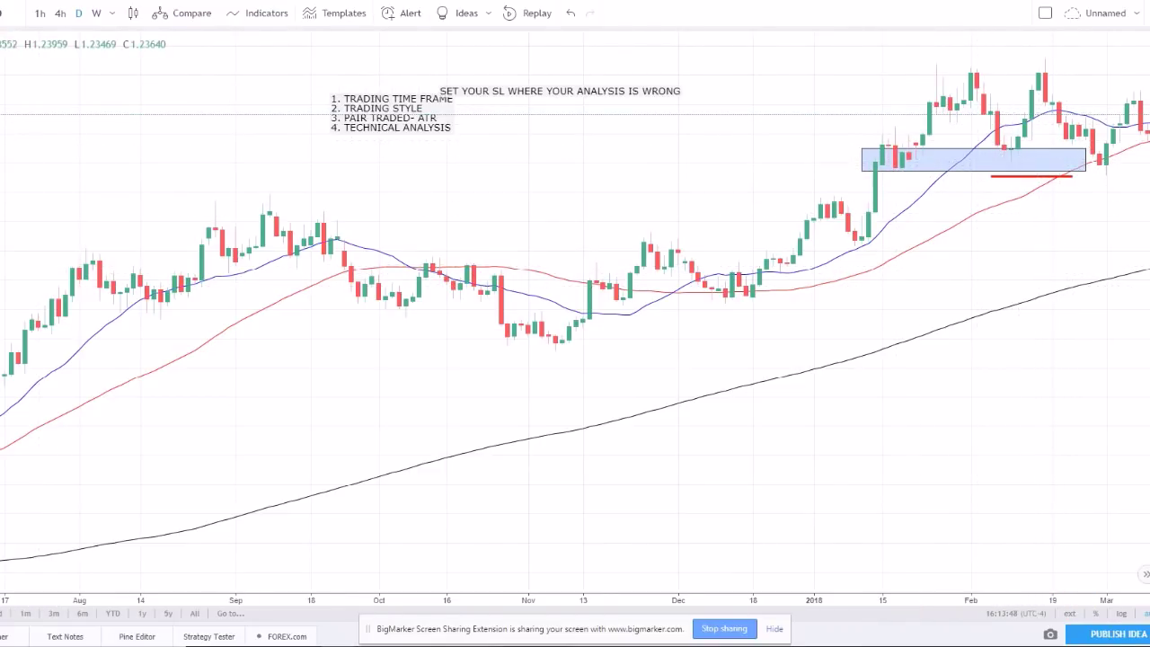
Trace the decline from the early February 2018 high into the support rectangle with a freehand brush stroke
{"action": "left_click", "coordinate": [0, 123]}
{"action": "left_click", "coordinate": [18, 123]}
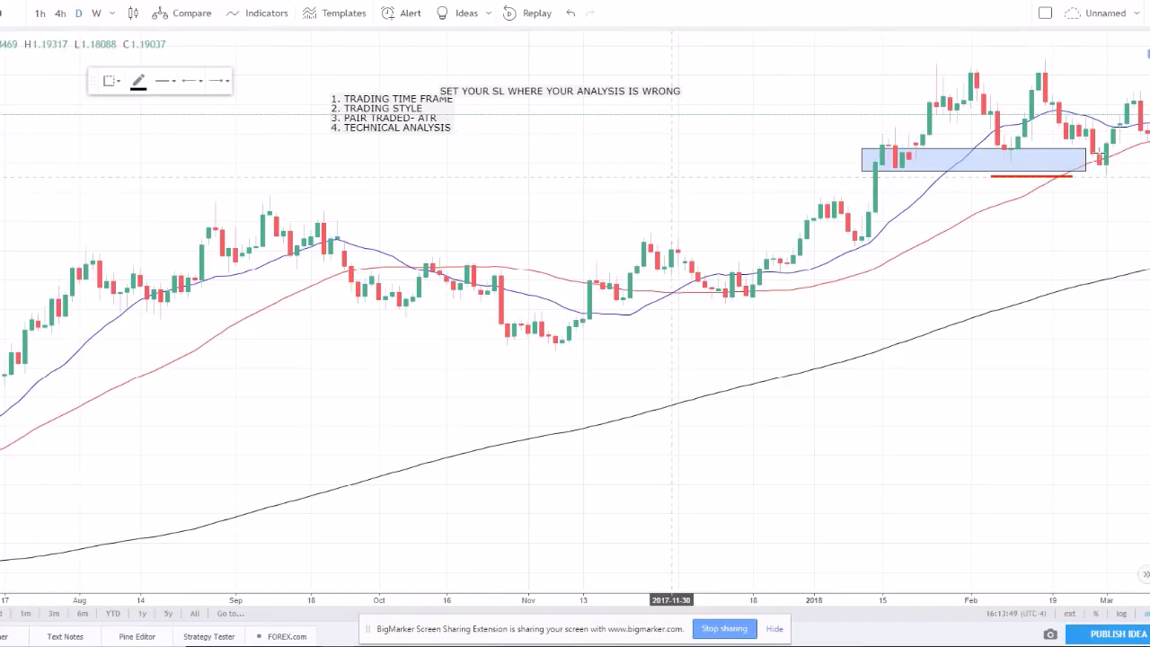
{"action": "left_click", "coordinate": [977, 81]}
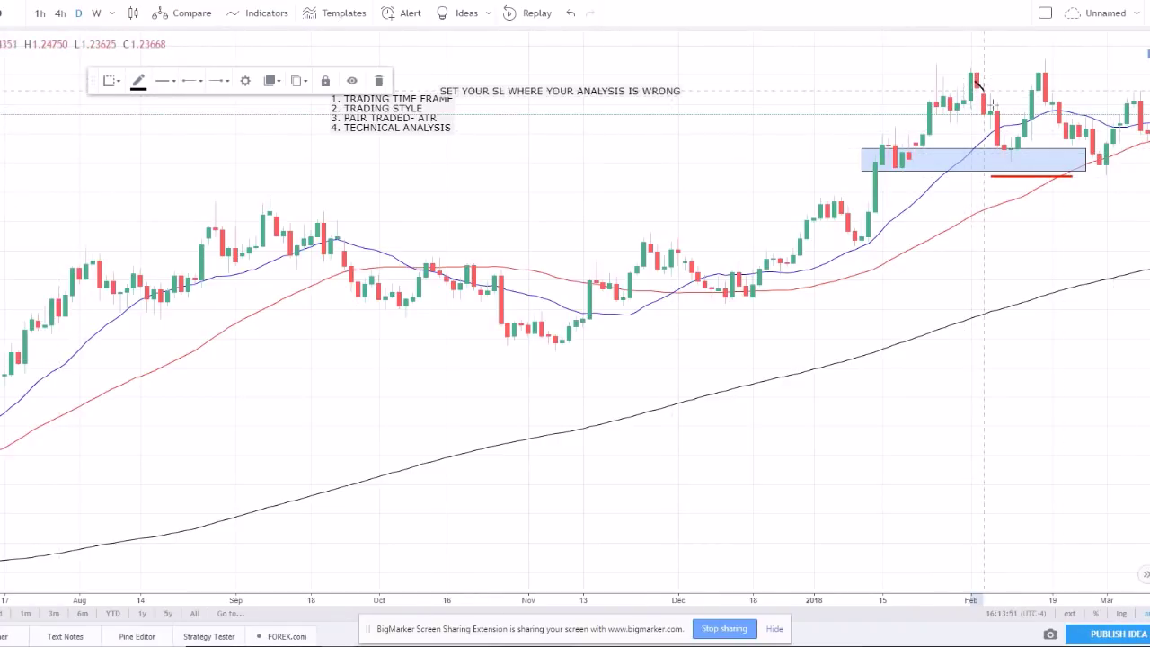
{"action": "left_click_drag", "start_coordinate": [1006, 150], "coordinate": [1019, 144]}
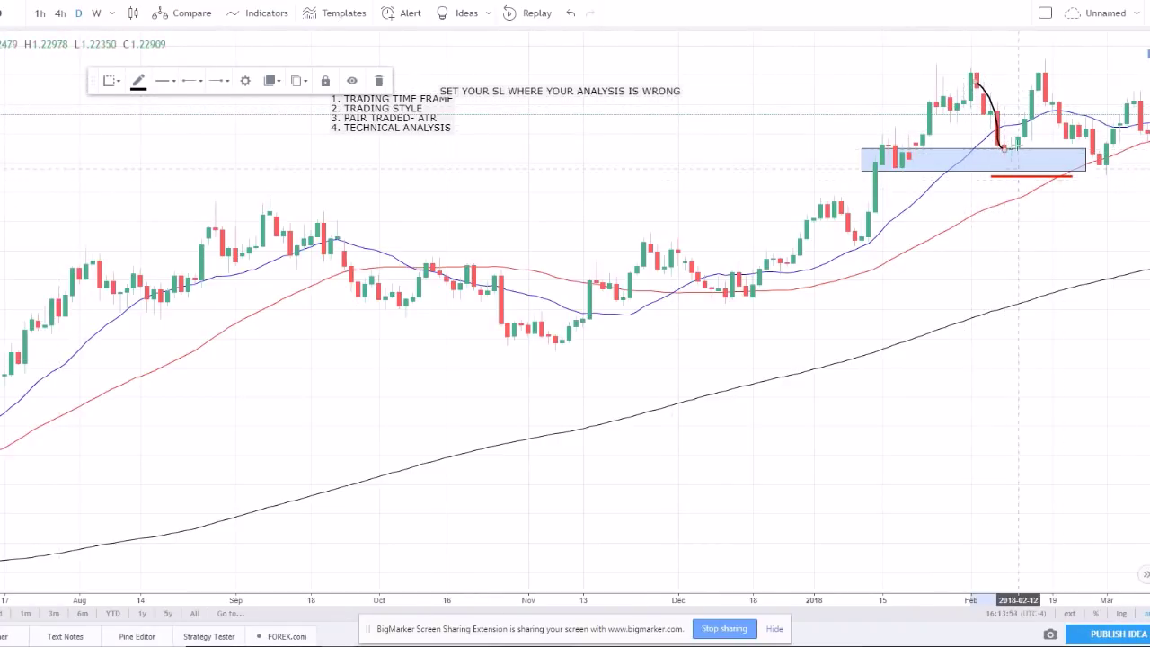
Circle the price swing from mid-February to early March 2018 with a large freehand loop, and delete it
{"action": "mouse_move", "coordinate": [1063, 59]}
{"action": "left_mouse_down"}
{"action": "mouse_move", "coordinate": [1052, 59]}
{"action": "mouse_move", "coordinate": [1012, 142]}
{"action": "left_mouse_up"}
{"action": "left_click_drag", "start_coordinate": [1095, 169], "coordinate": [1134, 142]}
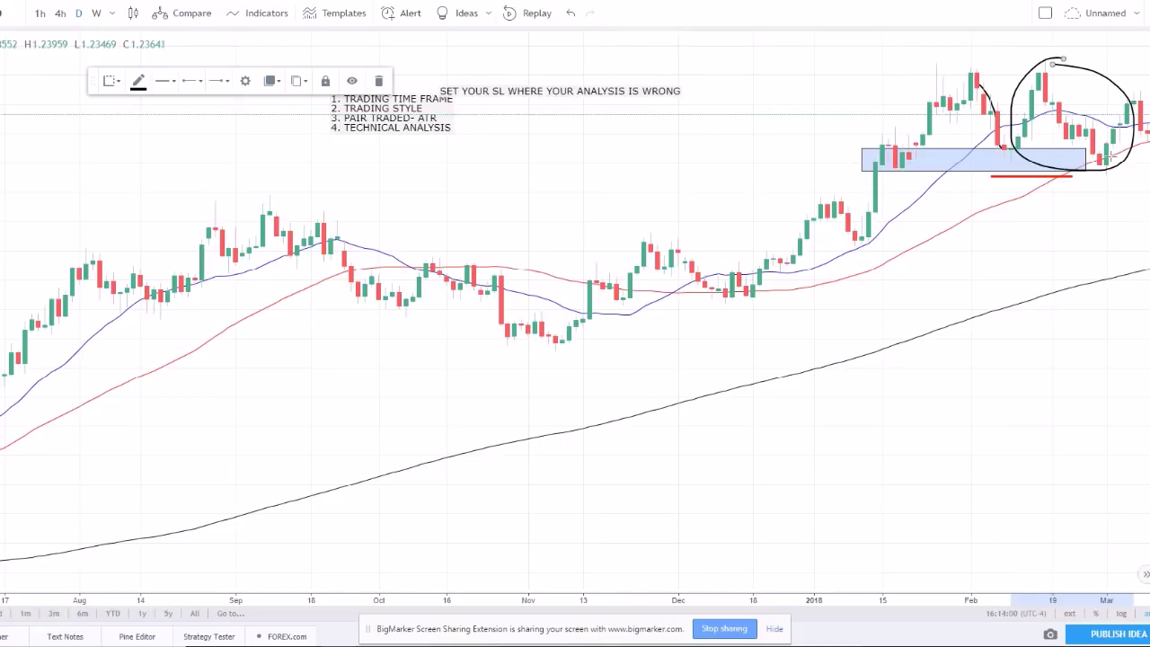
{"action": "key", "text": "Delete"}
Circle the early February low freehand, and trace a rising curve beneath the mid-December to January lows, deleting only the curve
{"action": "mouse_move", "coordinate": [999, 101]}
{"action": "left_mouse_down"}
{"action": "mouse_move", "coordinate": [991, 146]}
{"action": "mouse_move", "coordinate": [1018, 148]}
{"action": "mouse_move", "coordinate": [1003, 135]}
{"action": "mouse_move", "coordinate": [1008, 162]}
{"action": "left_mouse_up"}
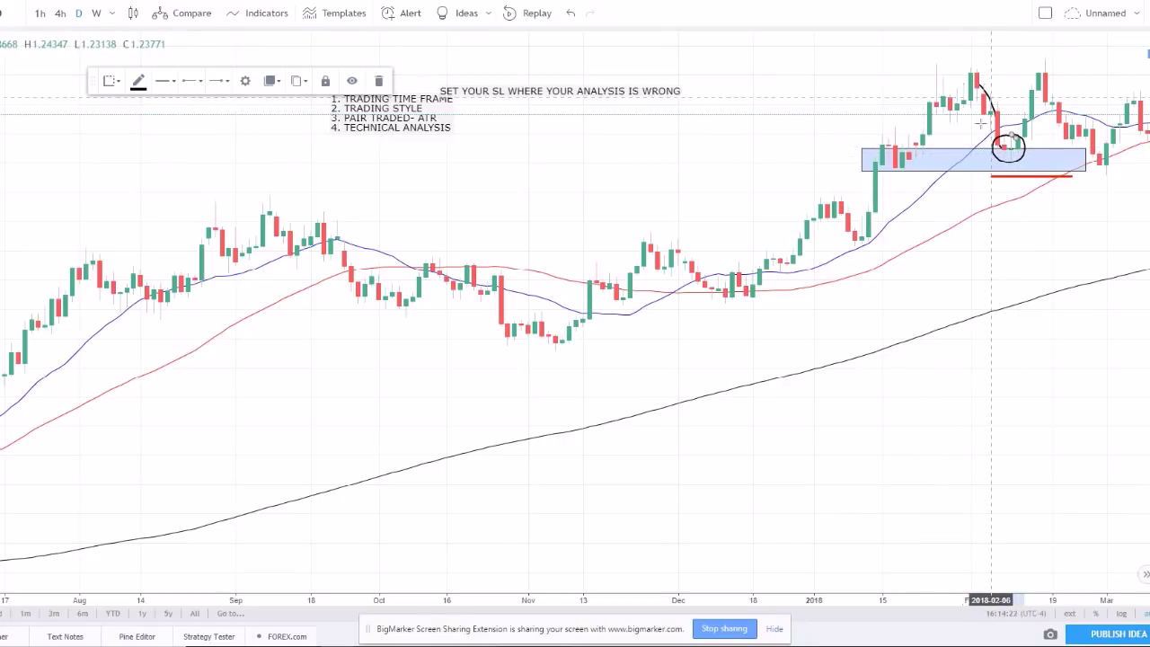
{"action": "left_click_drag", "start_coordinate": [730, 308], "coordinate": [965, 242]}
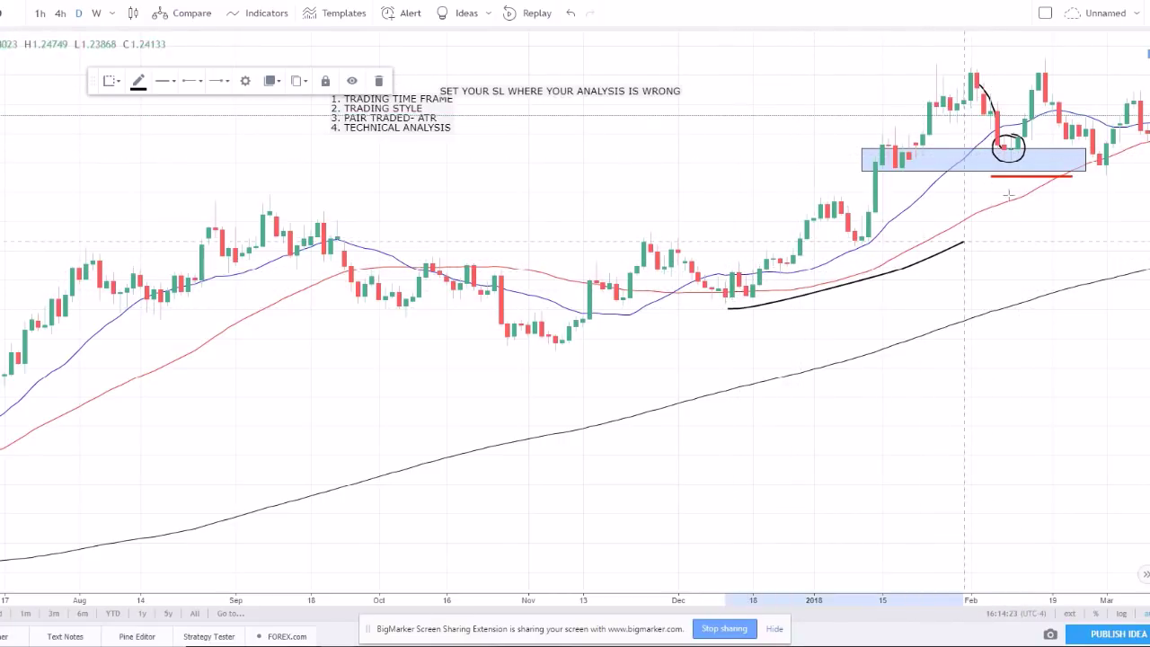
{"action": "key", "text": "Delete"}
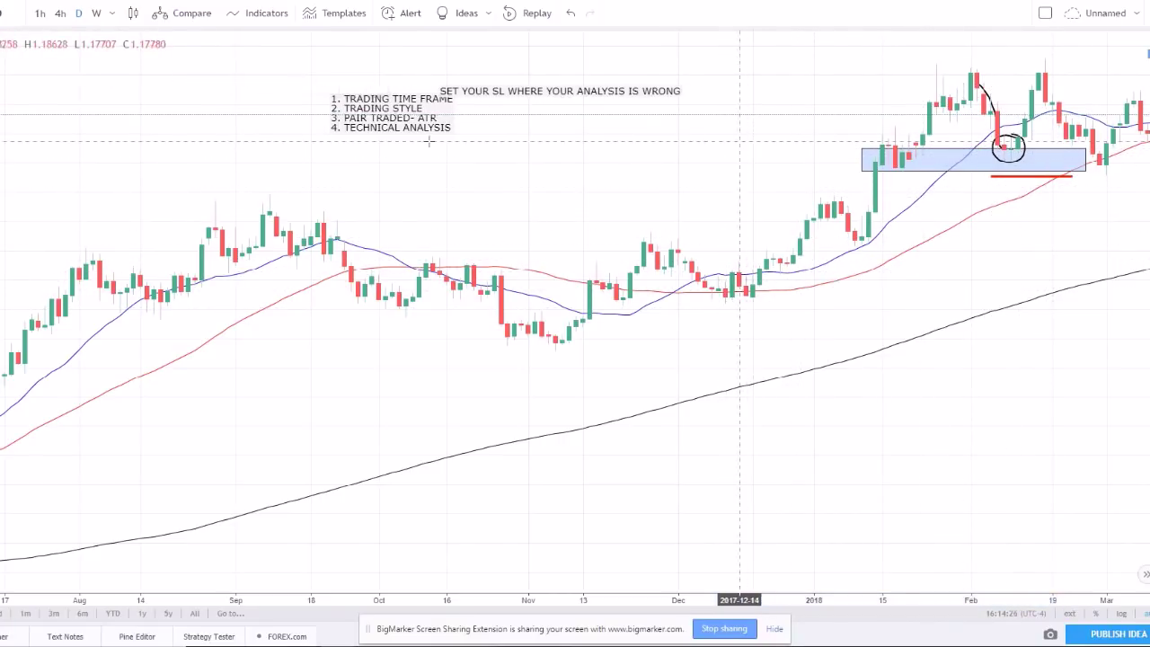
Draw a rising red trend line from the 2017-12-15 low along the mid-January low to 2018-03-06
{"action": "key", "text": "alt+t"}
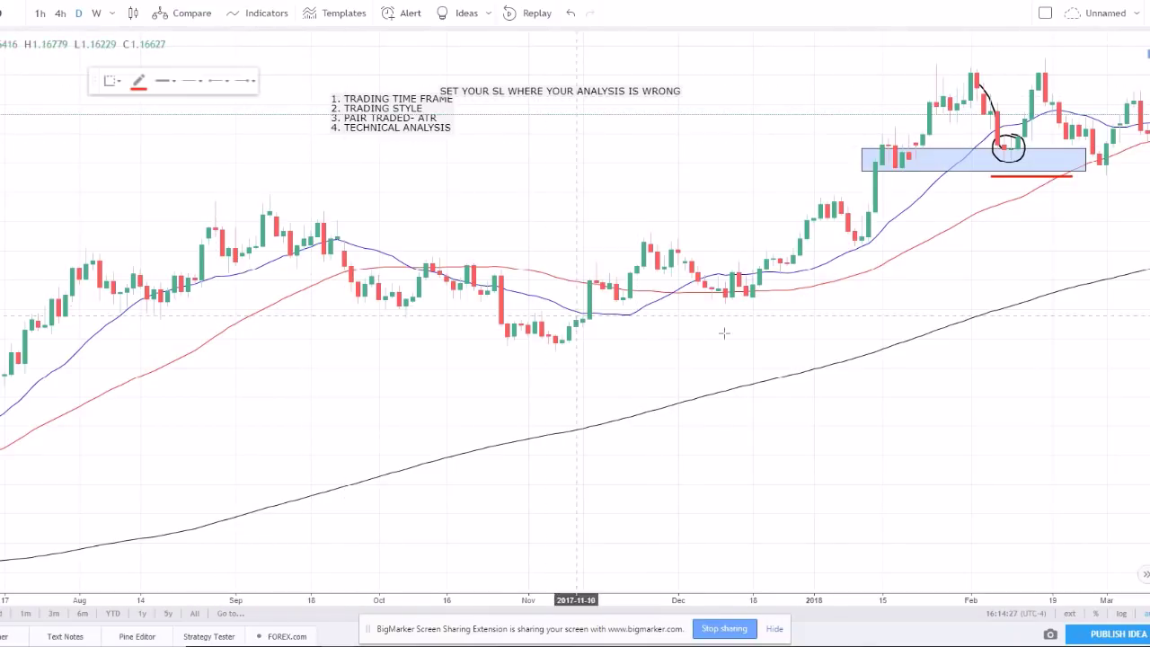
{"action": "left_click", "coordinate": [745, 303]}
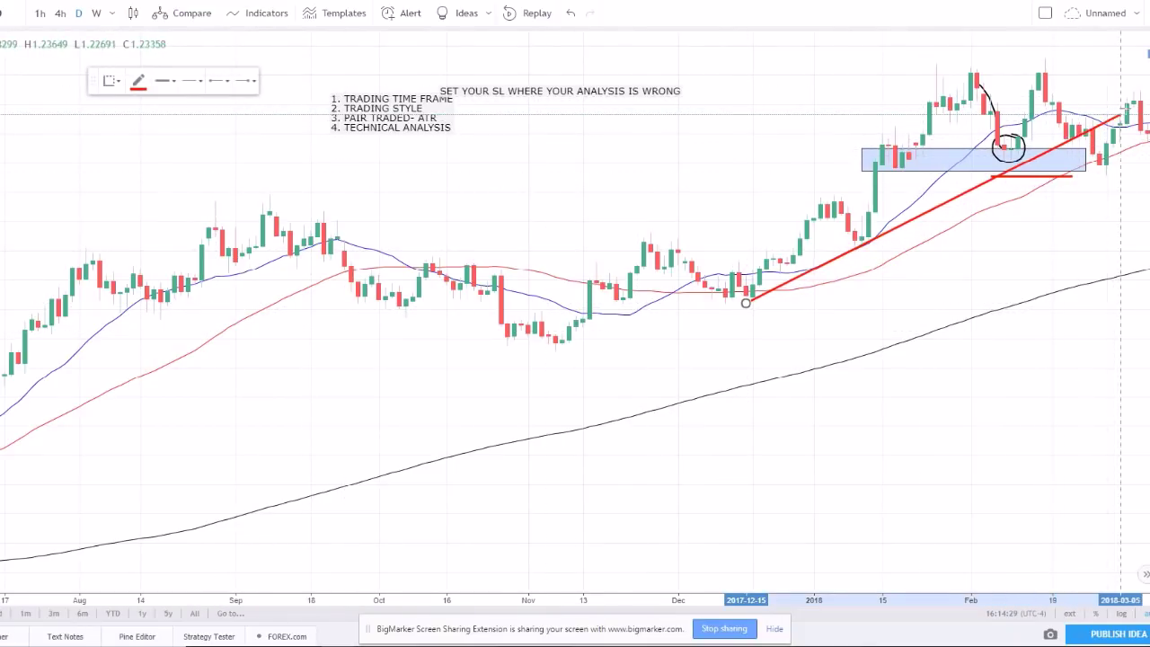
{"action": "left_click", "coordinate": [1127, 103]}
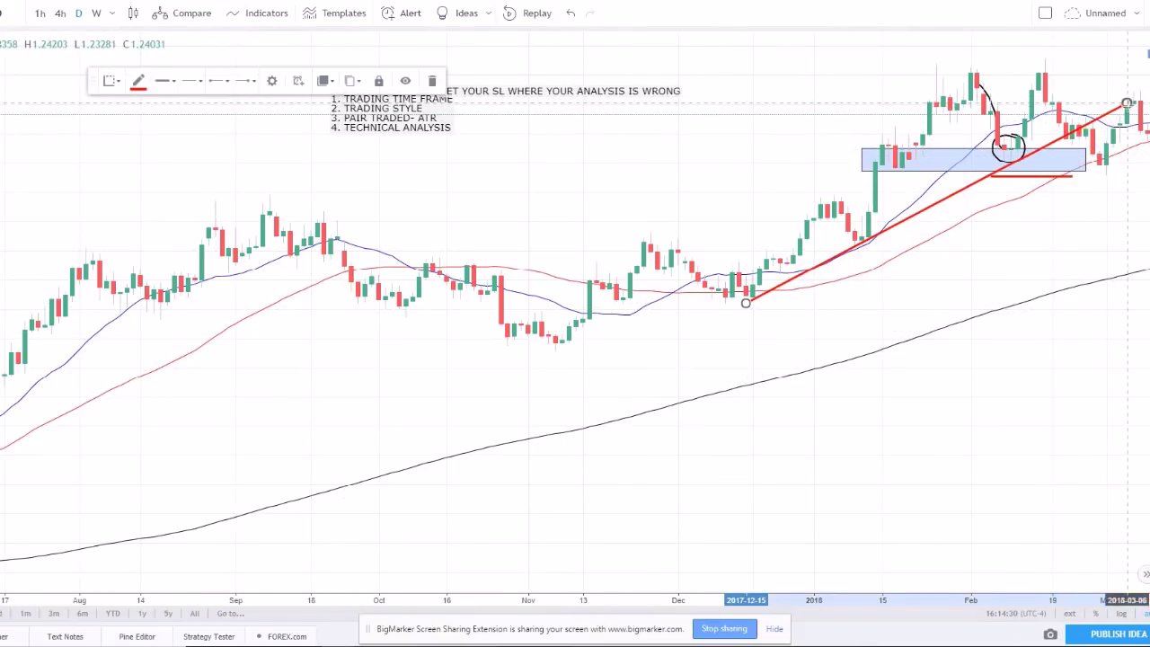
{"action": "left_click", "coordinate": [999, 297]}
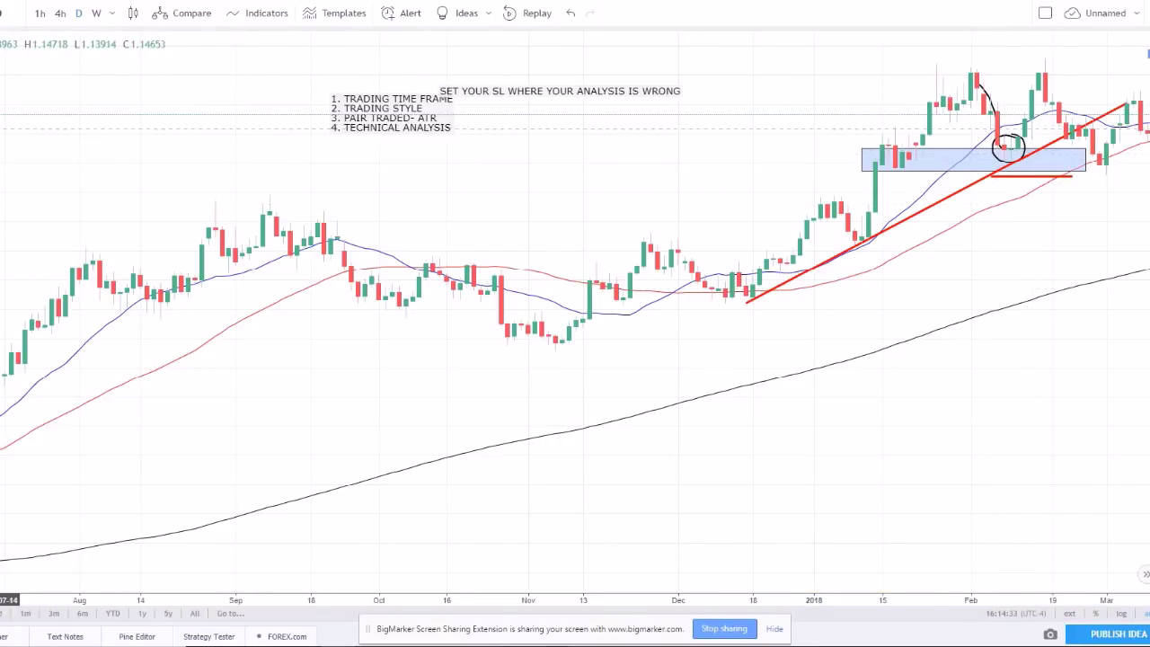
Circle the short red line below the support rectangle and mark it with a freehand stroke, and delete all the freehand marks there
{"action": "key", "text": "alt+t"}
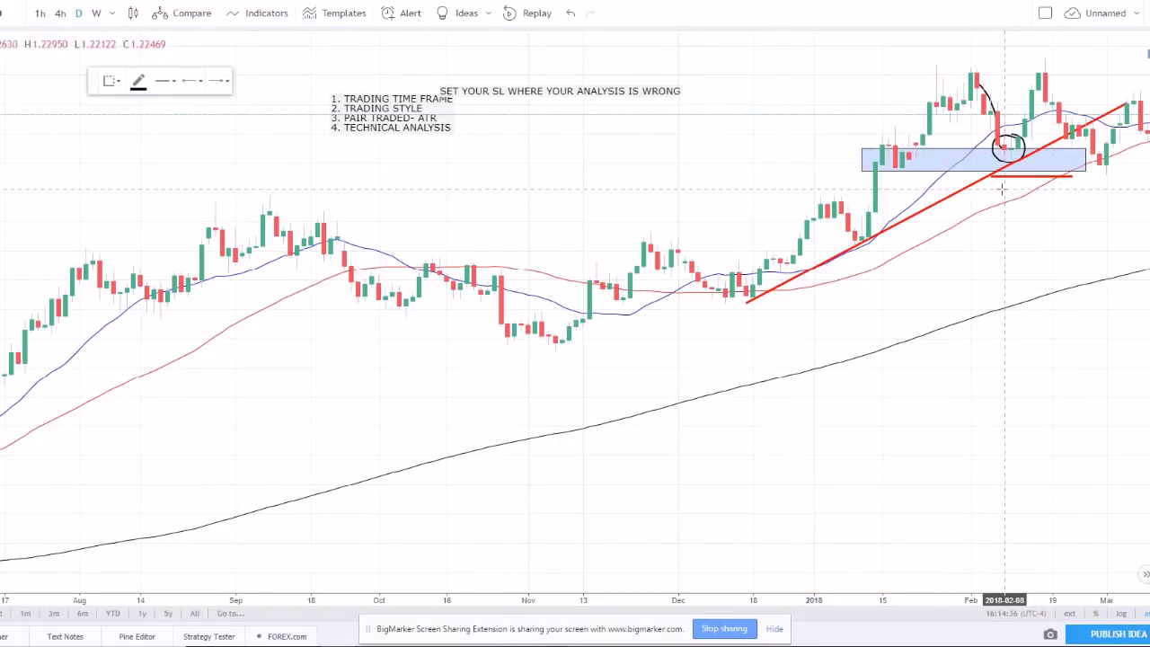
{"action": "left_click", "coordinate": [1026, 177]}
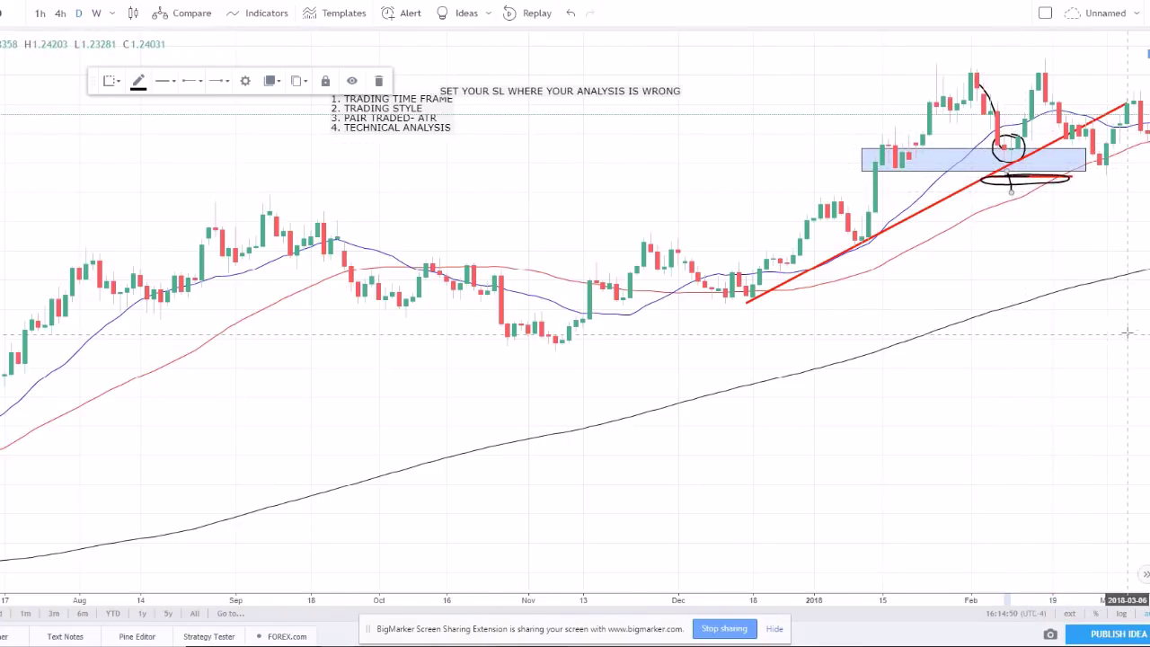
{"action": "left_click", "coordinate": [1101, 340]}
{"action": "left_click", "coordinate": [1009, 184]}
{"action": "key", "text": "Delete"}
{"action": "key", "text": "Delete"}
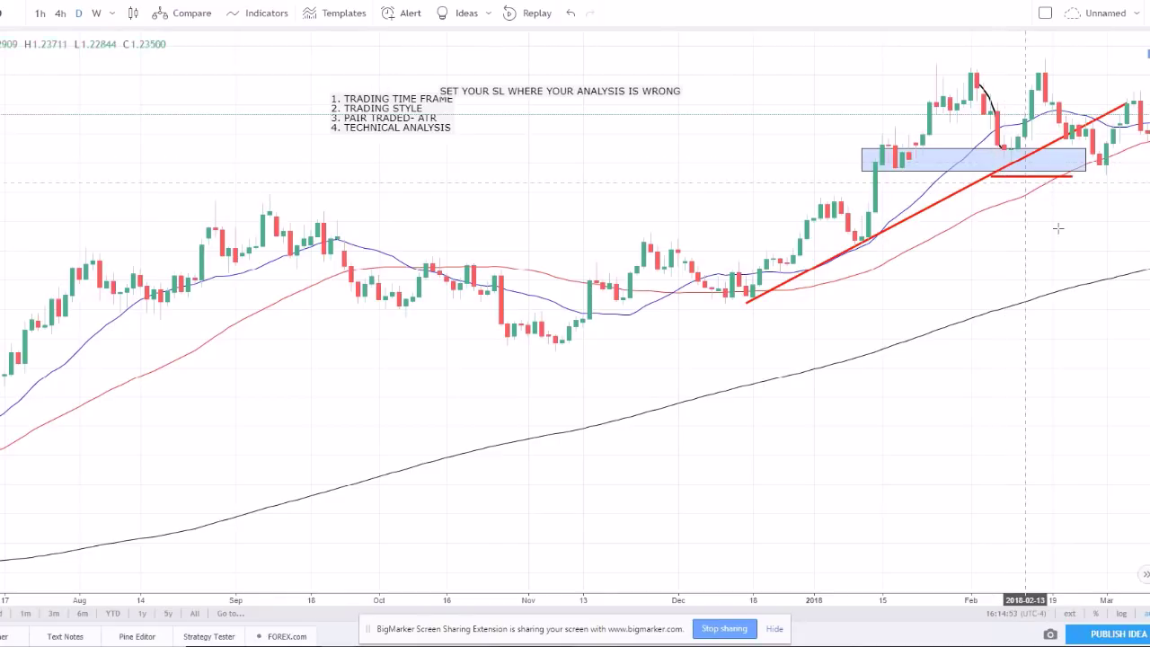
{"action": "left_click", "coordinate": [996, 119]}
{"action": "key", "text": "Delete"}
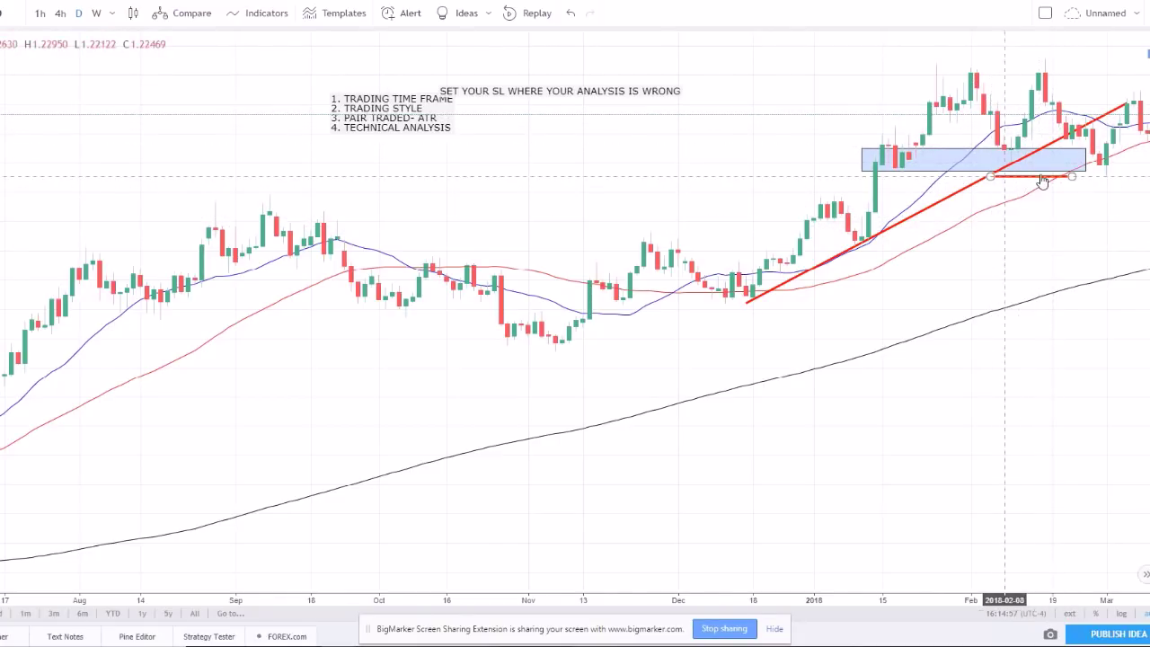
Circle the long upper wick of the late August 2017 high with a freehand loop
{"action": "scroll", "coordinate": [960, 277], "scroll_direction": "down", "scroll_amount": 2}
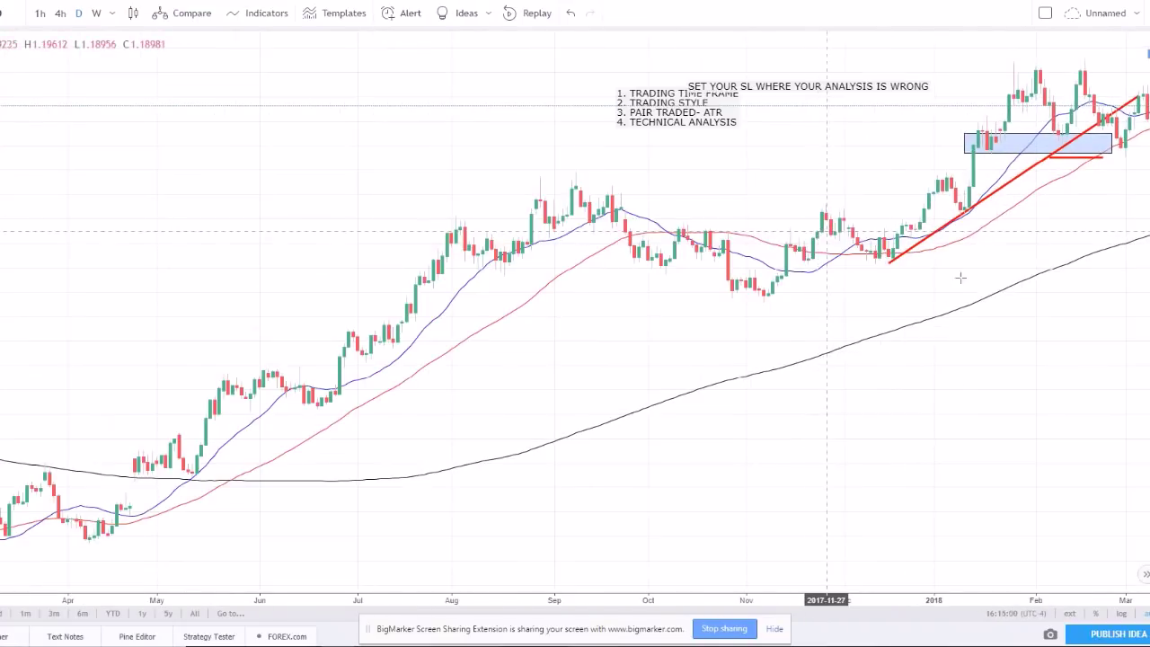
{"action": "left_click_drag", "start_coordinate": [456, 193], "coordinate": [837, 247]}
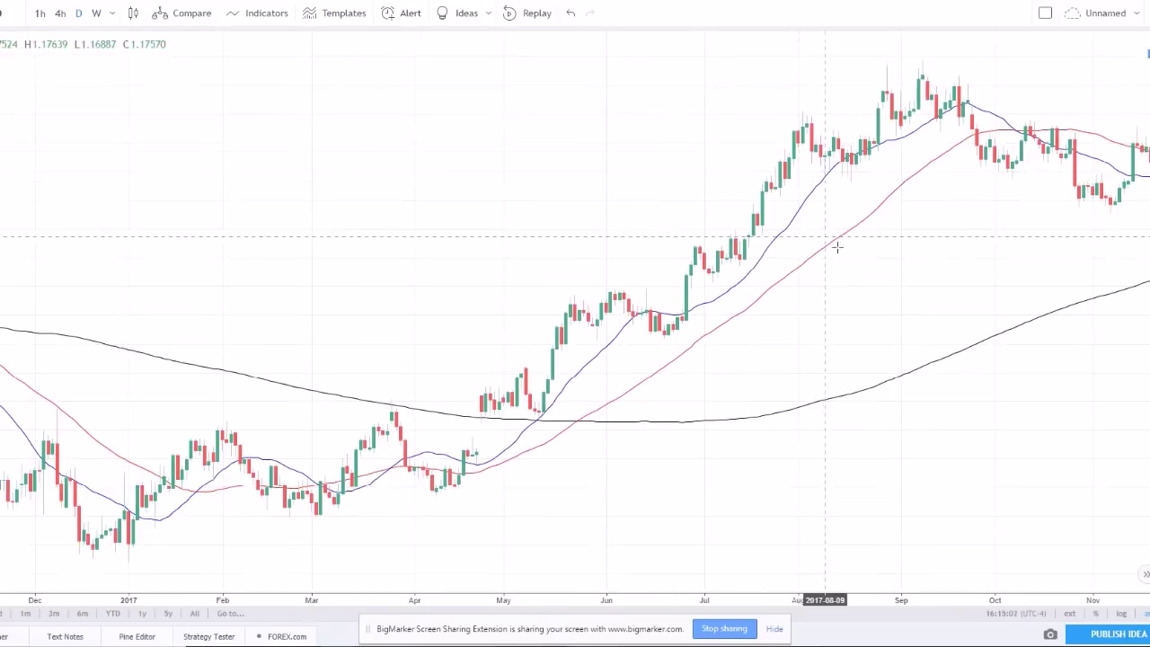
{"action": "scroll", "coordinate": [976, 259], "scroll_direction": "down", "scroll_amount": 1}
{"action": "scroll", "coordinate": [965, 262], "scroll_direction": "up", "scroll_amount": 2}
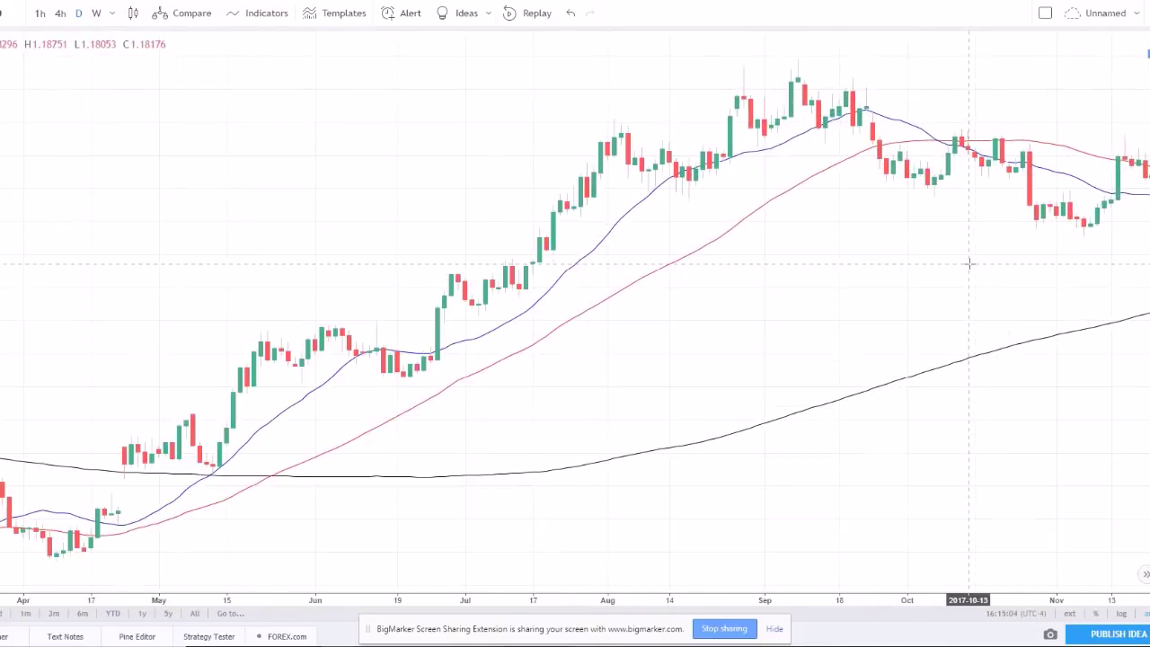
{"action": "scroll", "coordinate": [969, 263], "scroll_direction": "up", "scroll_amount": 2}
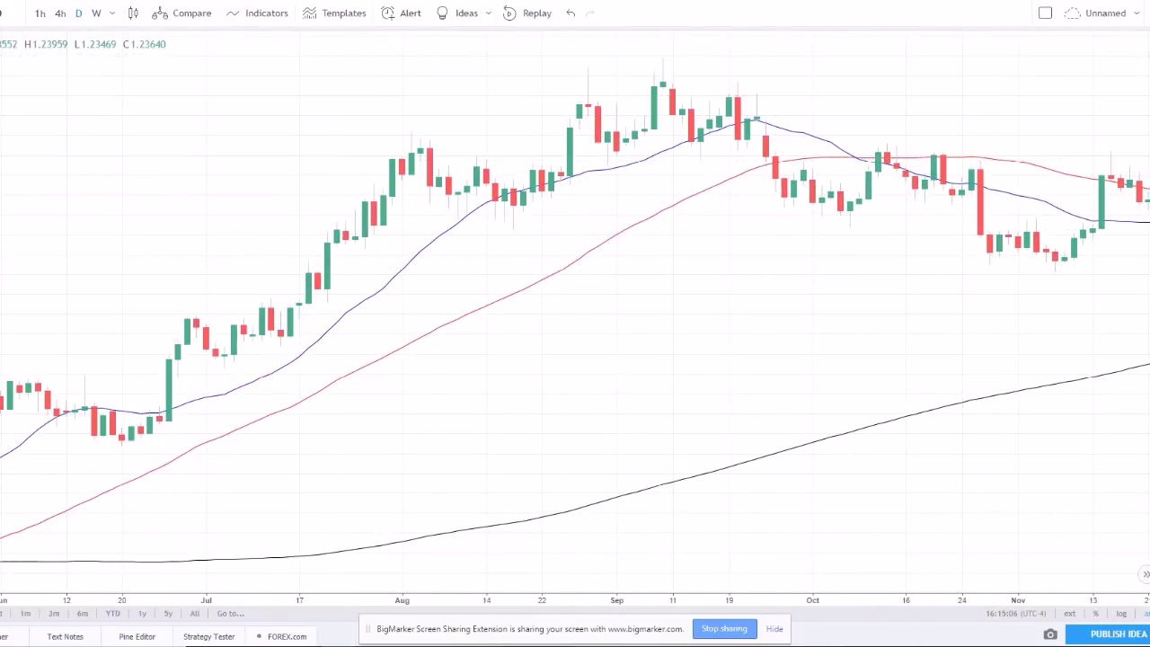
{"action": "key", "text": "alt+t"}
{"action": "left_click", "coordinate": [604, 70]}
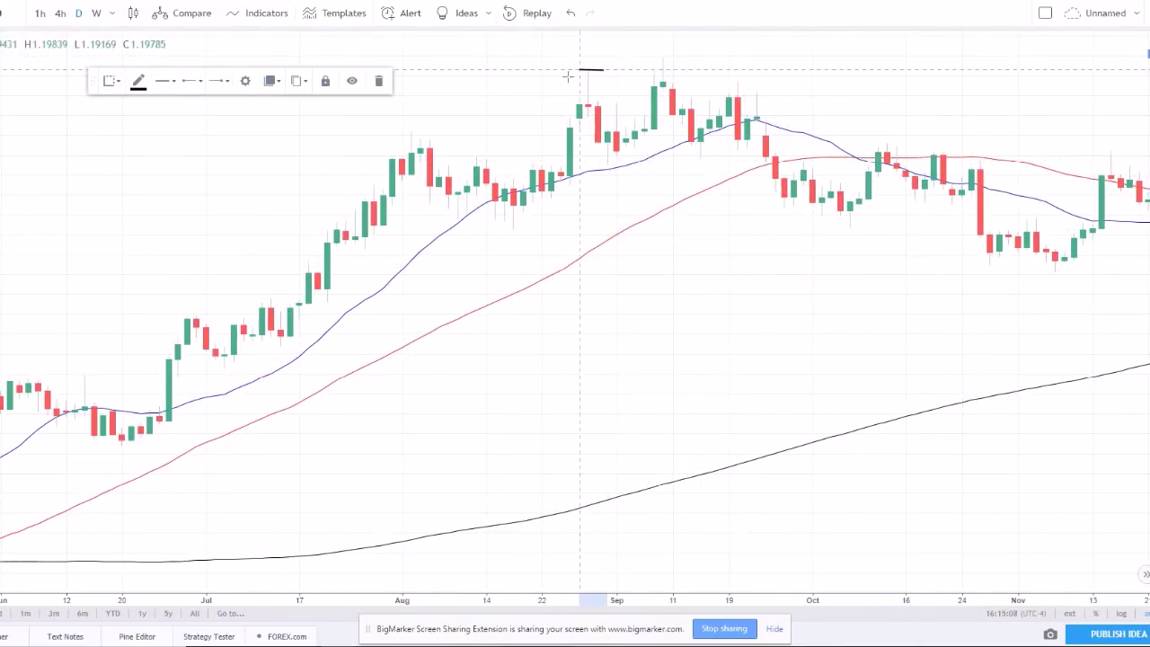
{"action": "left_click", "coordinate": [584, 67]}
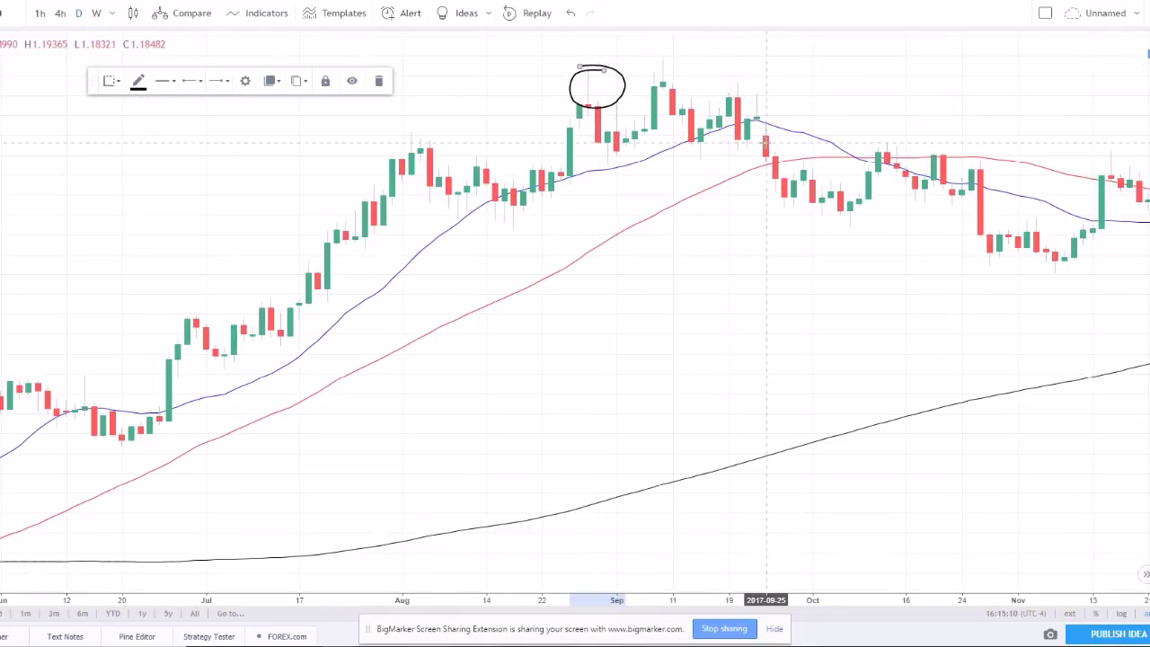
Circle the upper wick of the early September 2017 high with a flat freehand loop
{"action": "key", "text": "alt+t"}
{"action": "left_click", "coordinate": [697, 65]}
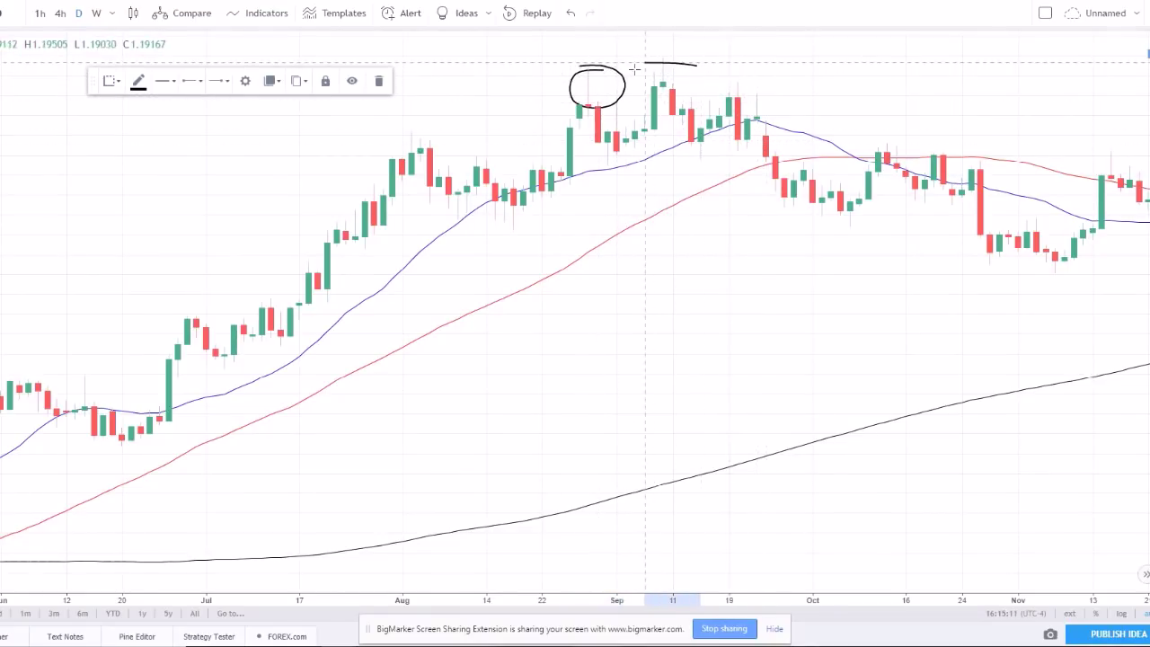
{"action": "left_click", "coordinate": [683, 62]}
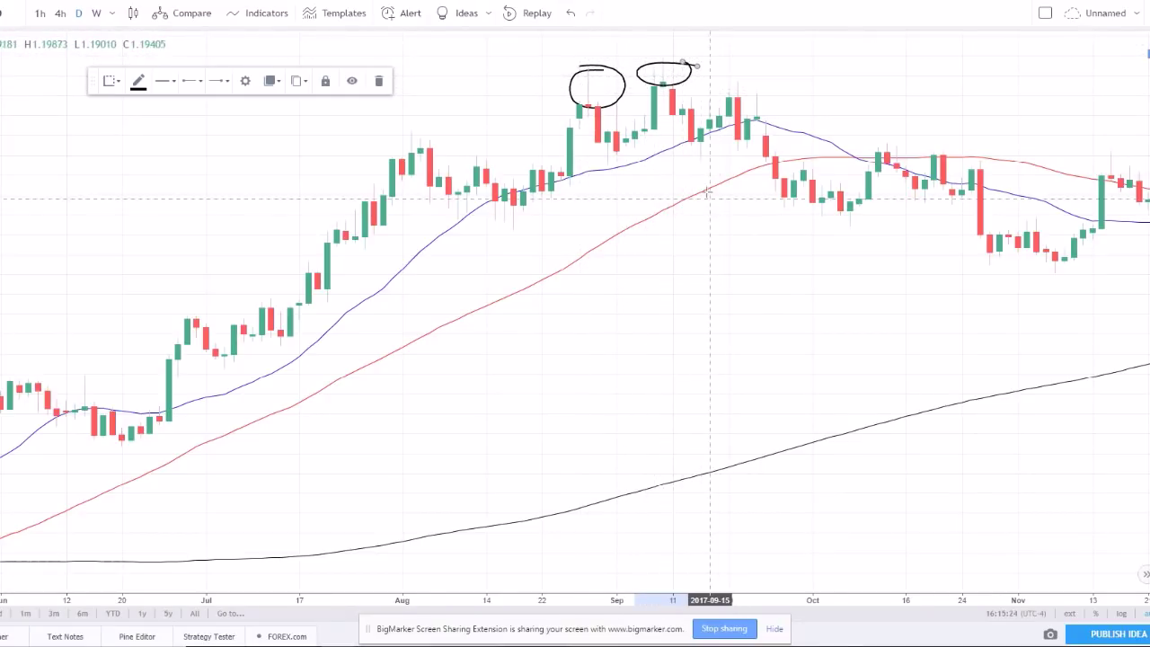
Draw a horizontal freehand line above both circled highs to 2017-09-19, and trace a path dipping from the second high and rising above it
{"action": "left_click_drag", "start_coordinate": [574, 53], "coordinate": [637, 53]}
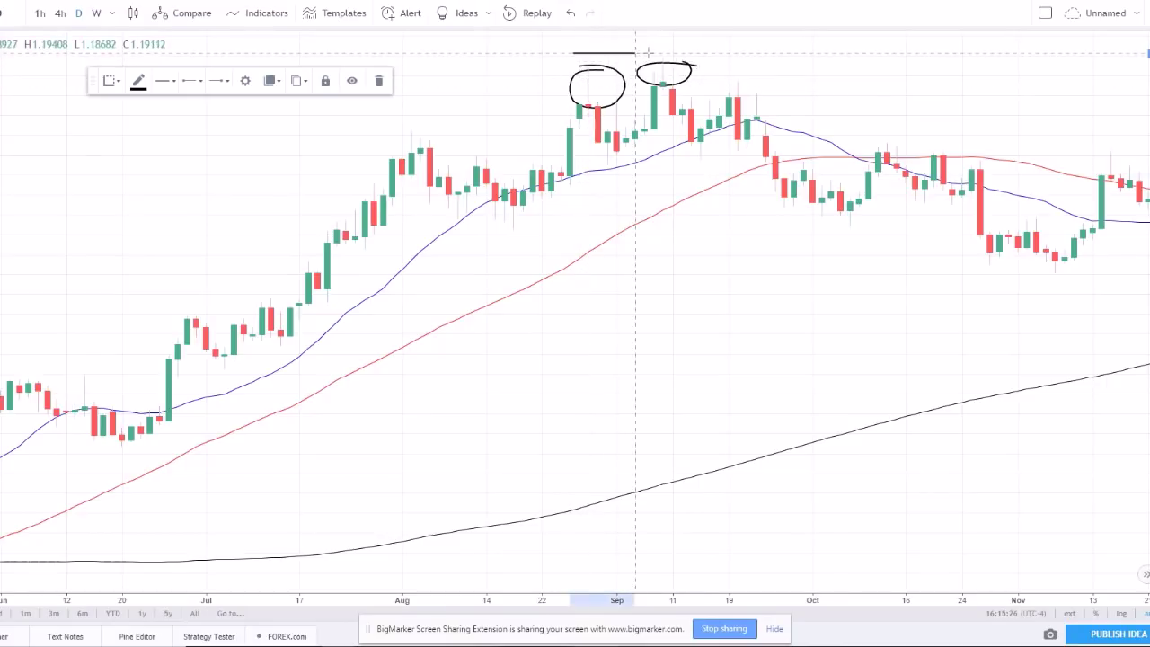
{"action": "left_click_drag", "start_coordinate": [733, 53], "coordinate": [729, 53]}
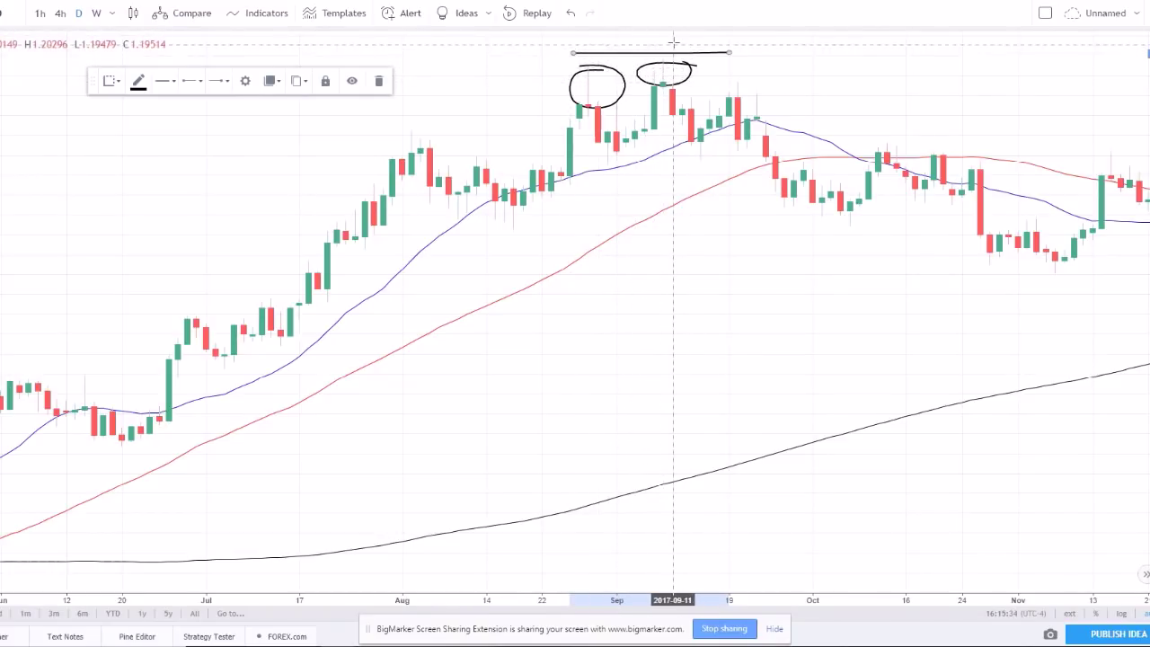
{"action": "left_click", "coordinate": [673, 91]}
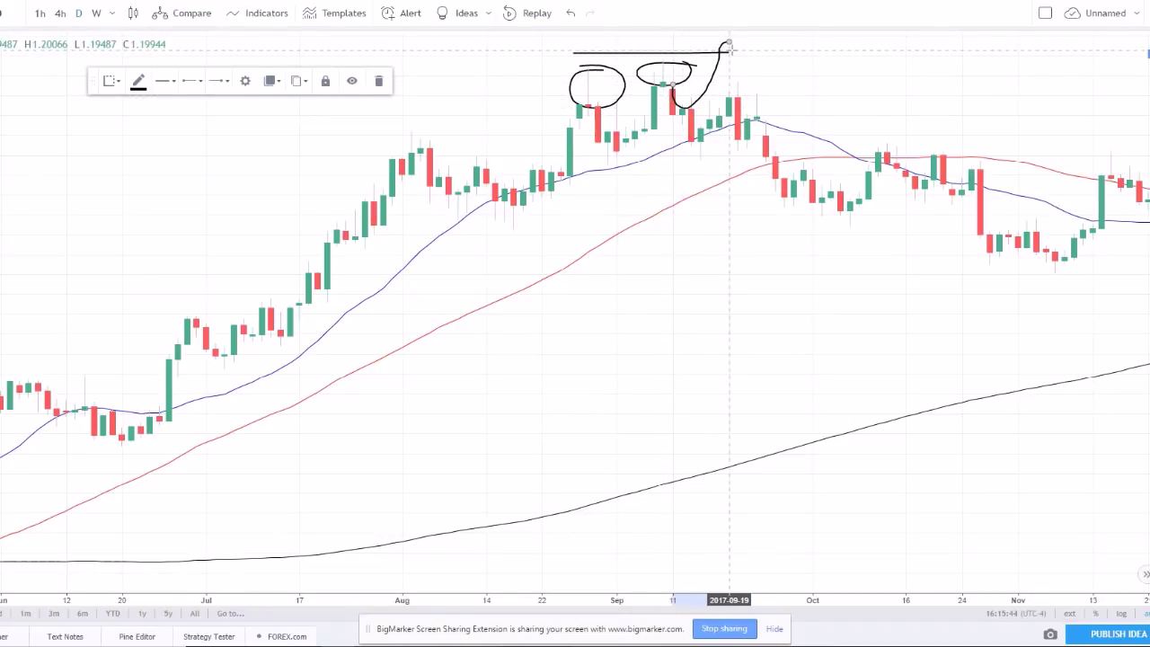
Delete the freehand path, both circles and the horizontal freehand line at the August and September 2017 highs
{"action": "key", "text": "Delete"}
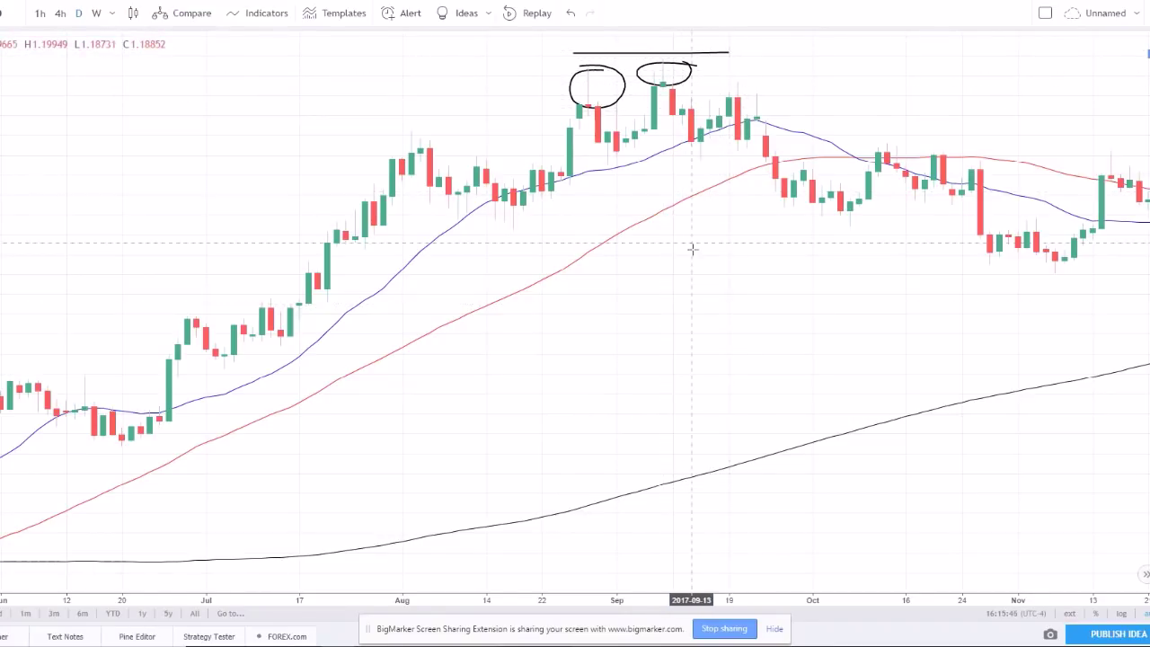
{"action": "left_click", "coordinate": [691, 72]}
{"action": "key", "text": "Delete"}
{"action": "key", "text": "Delete"}
{"action": "left_click", "coordinate": [624, 86]}
{"action": "key", "text": "Delete"}
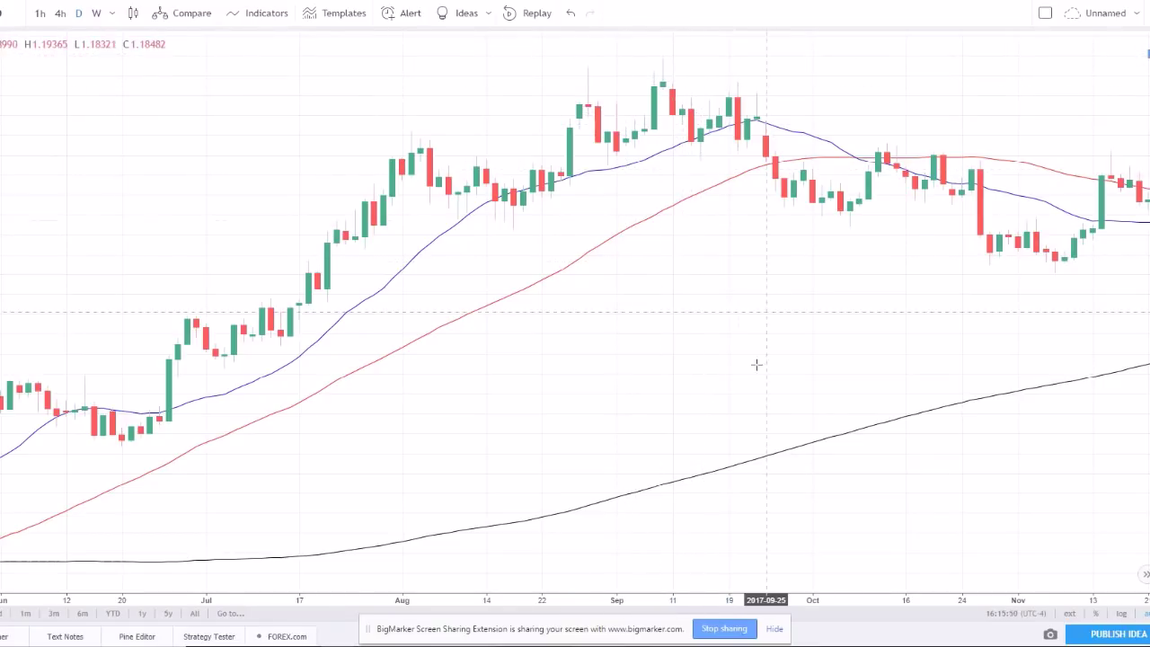
Draw a red trend line from the 2017-04-11 low along the late June 2017 lows to 2017-10-20
{"action": "scroll", "coordinate": [748, 348], "scroll_direction": "down", "scroll_amount": 1}
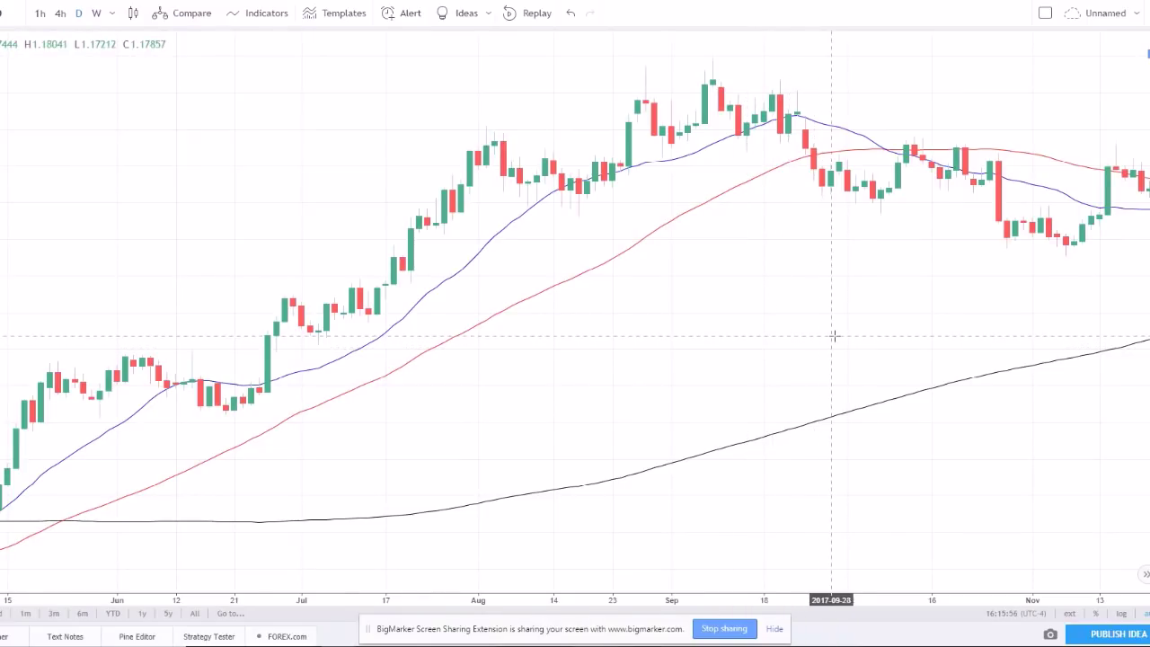
{"action": "scroll", "coordinate": [832, 336], "scroll_direction": "down", "scroll_amount": 2}
{"action": "scroll", "coordinate": [835, 336], "scroll_direction": "down", "scroll_amount": 2}
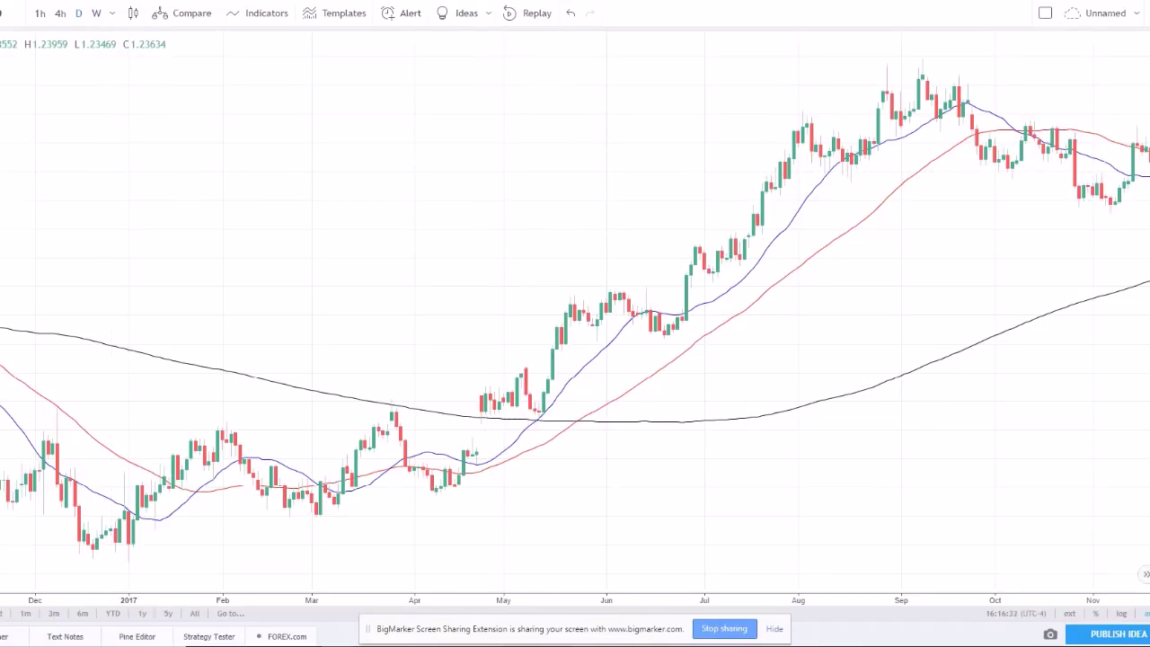
{"action": "key", "text": "alt+t"}
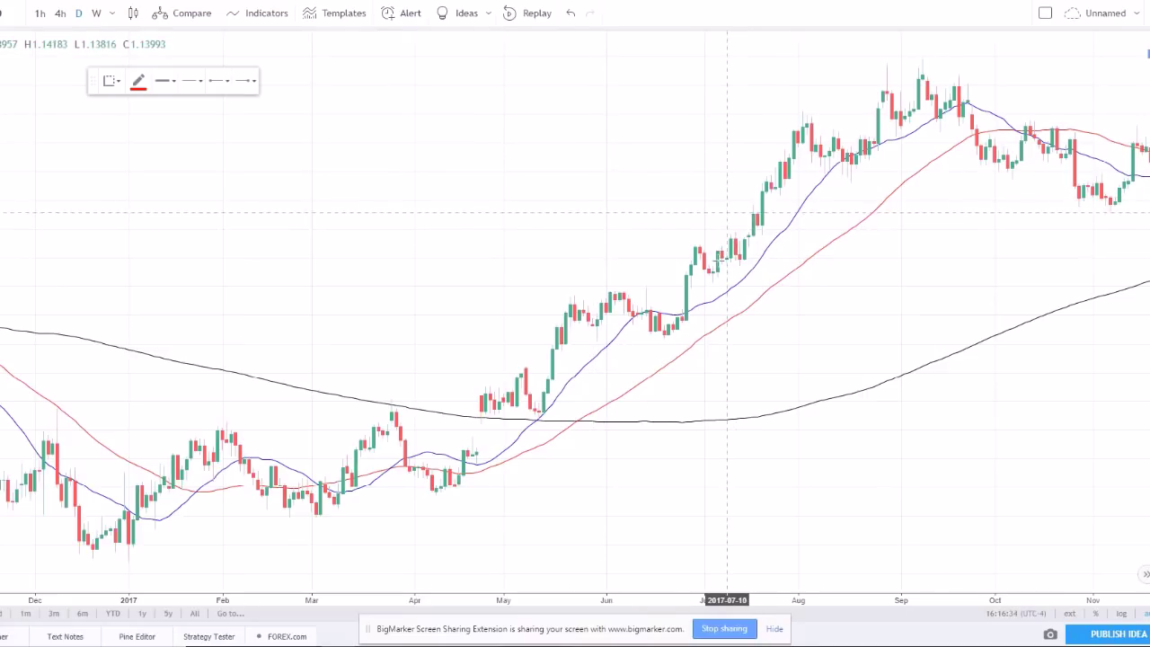
{"action": "left_click", "coordinate": [442, 498]}
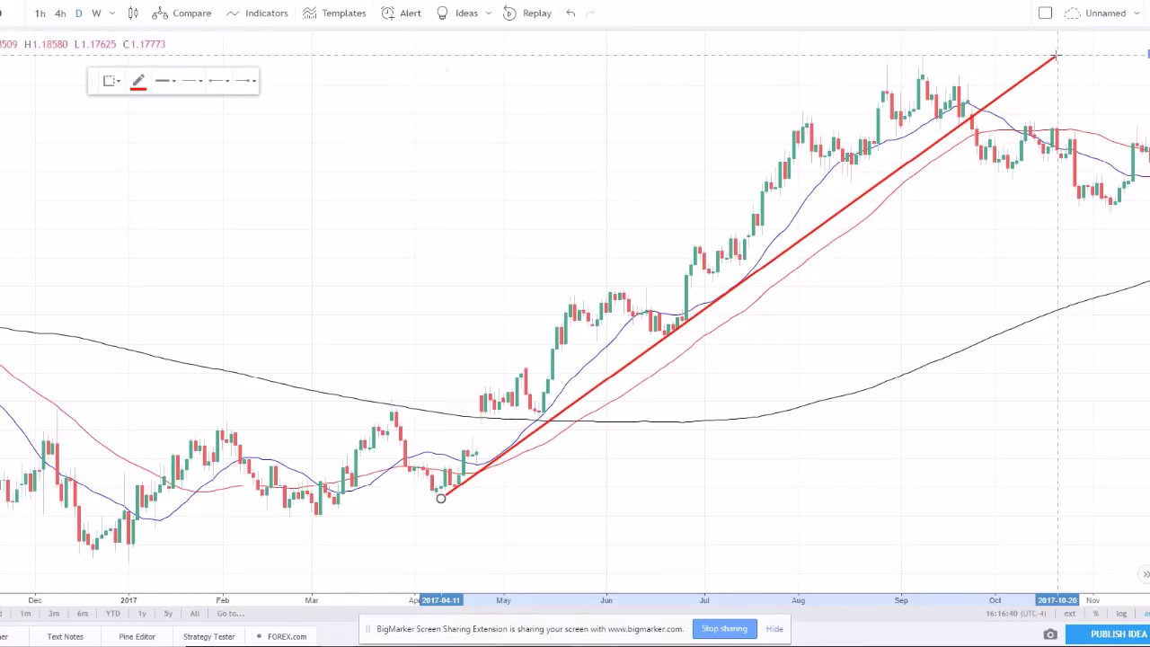
{"action": "left_click", "coordinate": [1057, 56]}
Circle the area just below the trend line's late June 2017 touch and trace the pullback from the early June high to the line
{"action": "left_click_drag", "start_coordinate": [670, 455], "coordinate": [383, 303]}
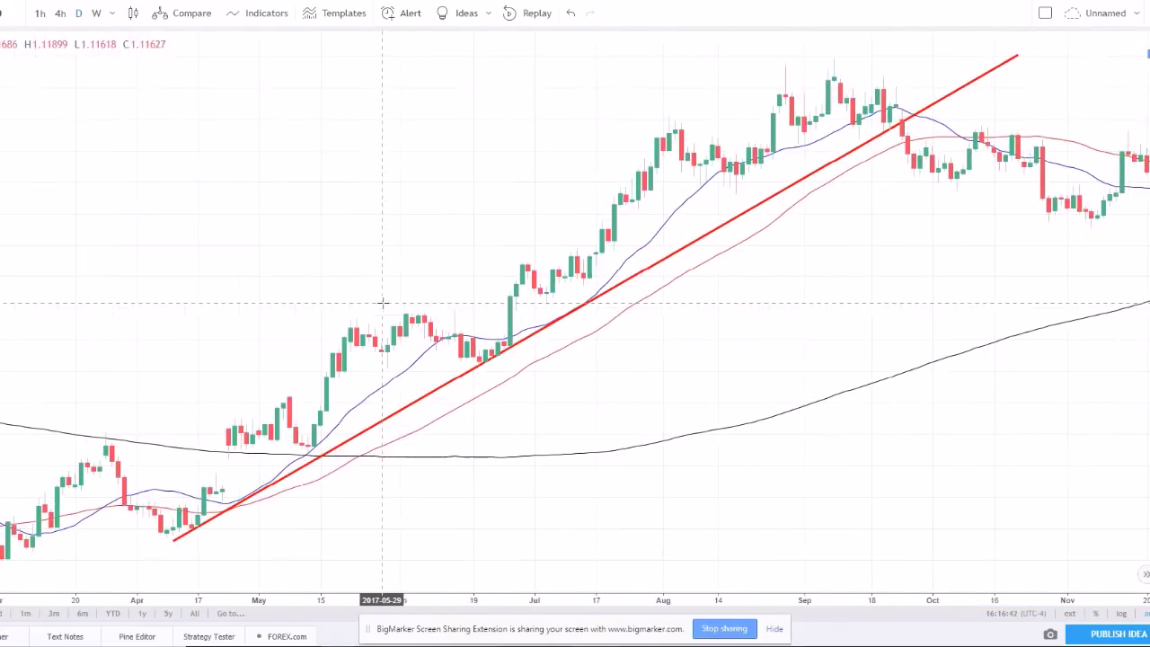
{"action": "left_click_drag", "start_coordinate": [629, 401], "coordinate": [993, 341]}
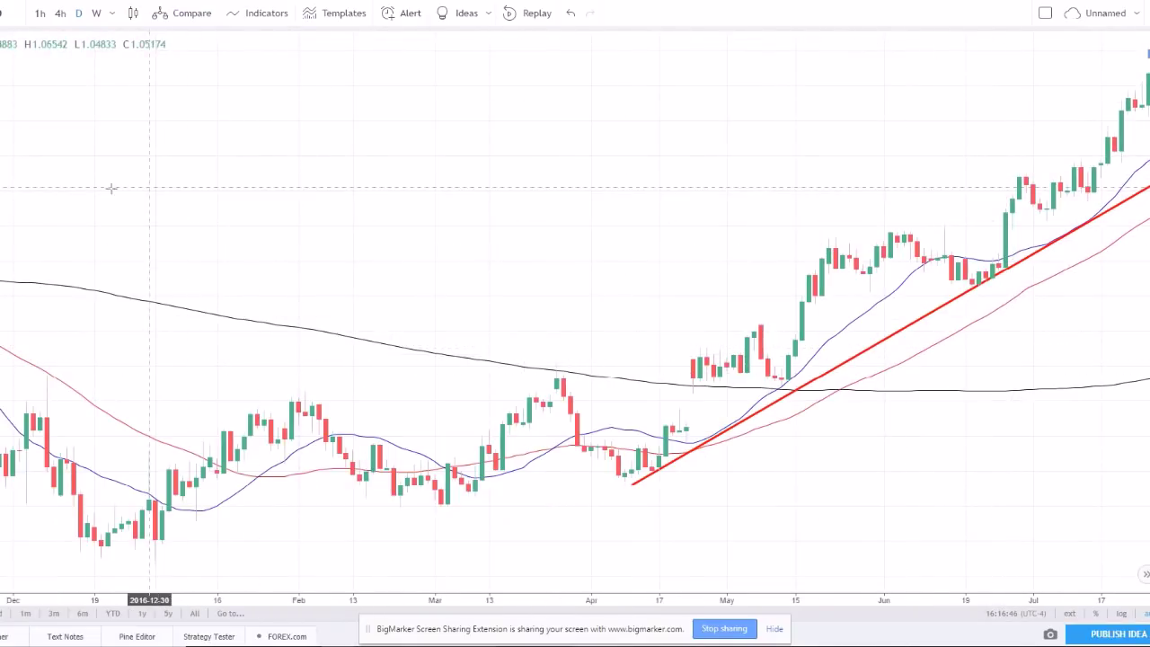
{"action": "key", "text": "alt+t"}
{"action": "mouse_move", "coordinate": [1015, 281]}
{"action": "left_mouse_down"}
{"action": "mouse_move", "coordinate": [969, 284]}
{"action": "mouse_move", "coordinate": [1025, 302]}
{"action": "mouse_move", "coordinate": [1025, 281]}
{"action": "mouse_move", "coordinate": [1008, 280]}
{"action": "left_mouse_up"}
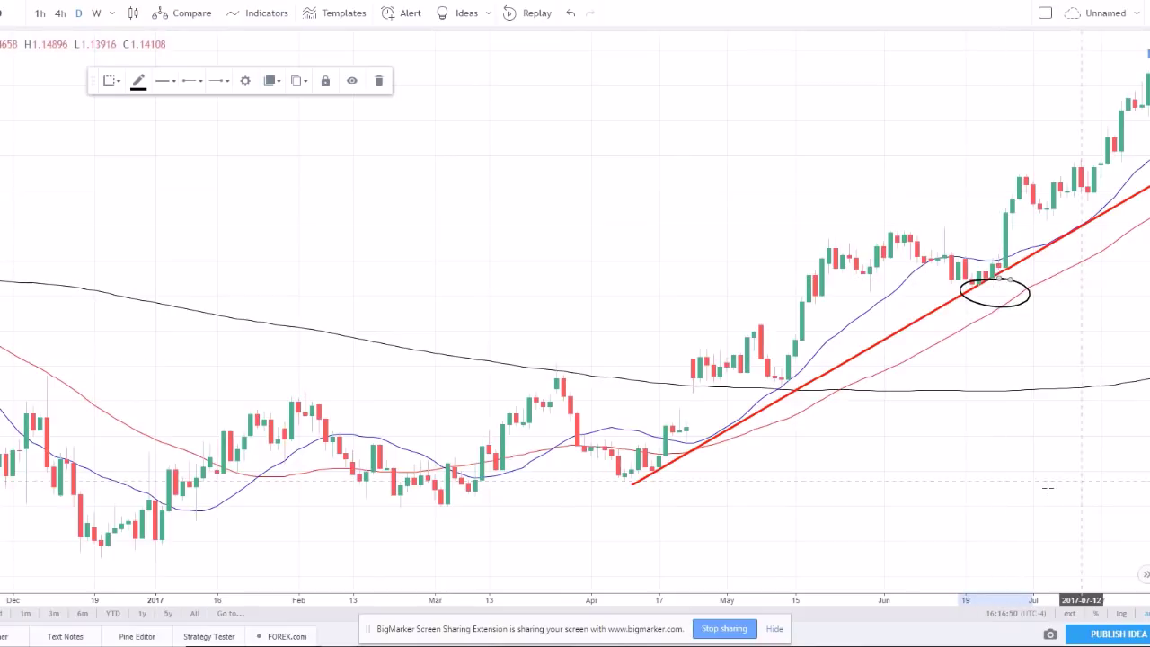
{"action": "mouse_move", "coordinate": [887, 234]}
{"action": "left_mouse_down"}
{"action": "mouse_move", "coordinate": [993, 275]}
{"action": "mouse_move", "coordinate": [1007, 255]}
{"action": "left_mouse_up"}
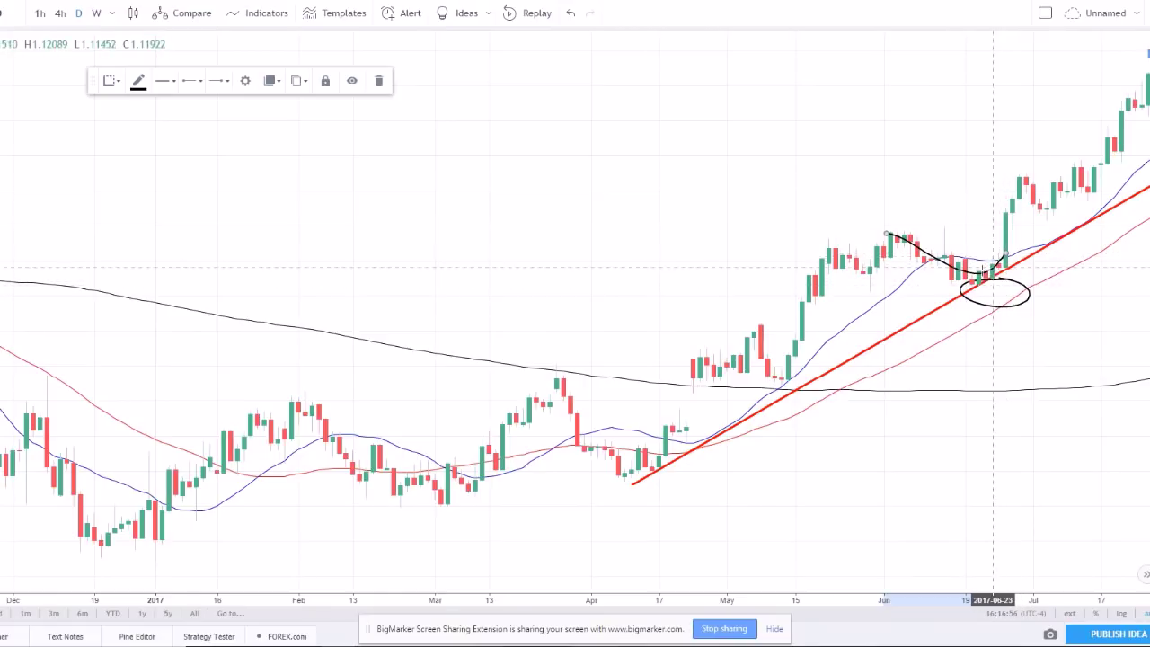
Mark the trend line touch, draw a short horizontal freehand stop line across the circle, and trace a drop through it
{"action": "left_click_drag", "start_coordinate": [980, 265], "coordinate": [979, 288]}
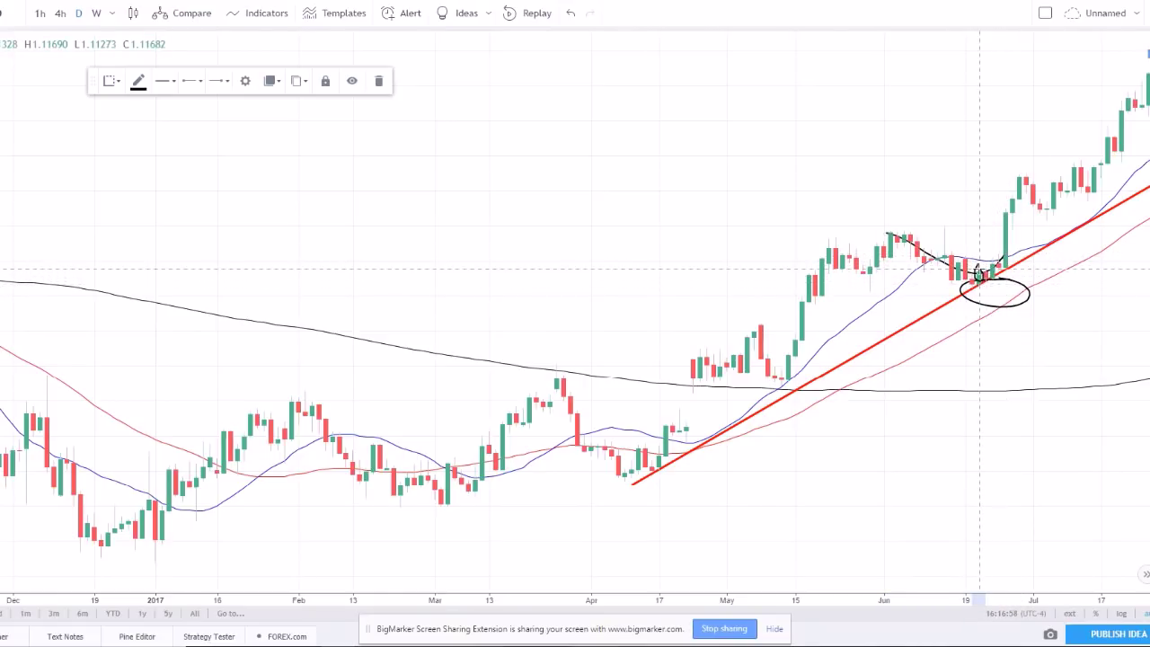
{"action": "left_click", "coordinate": [1016, 414]}
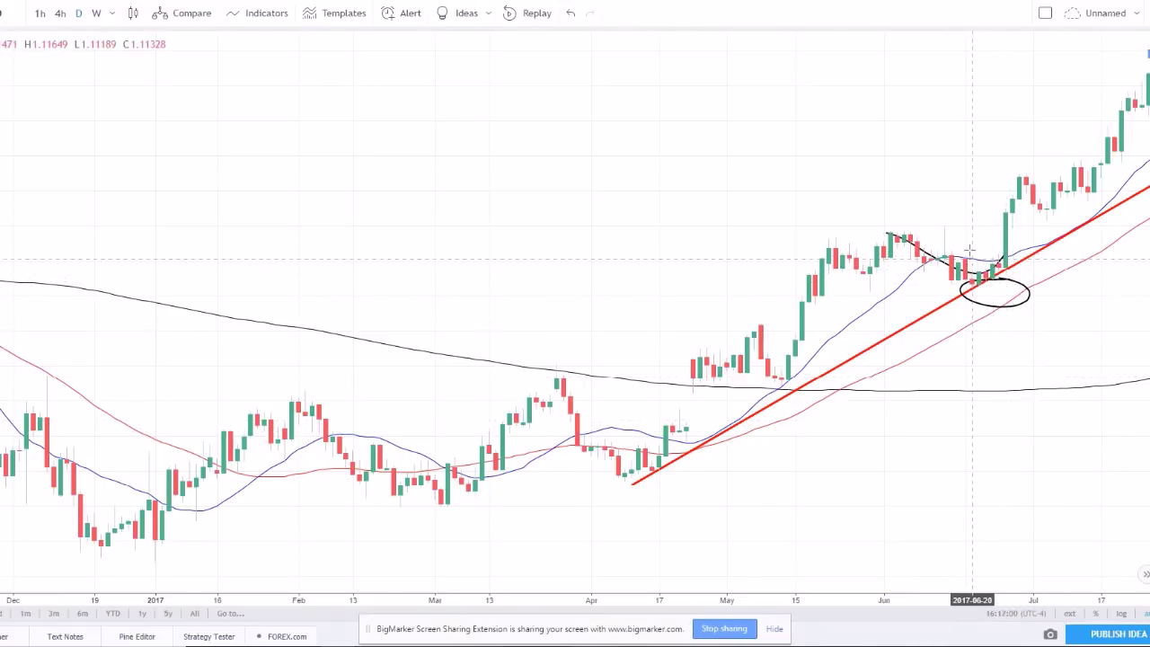
{"action": "left_click_drag", "start_coordinate": [954, 292], "coordinate": [1013, 292]}
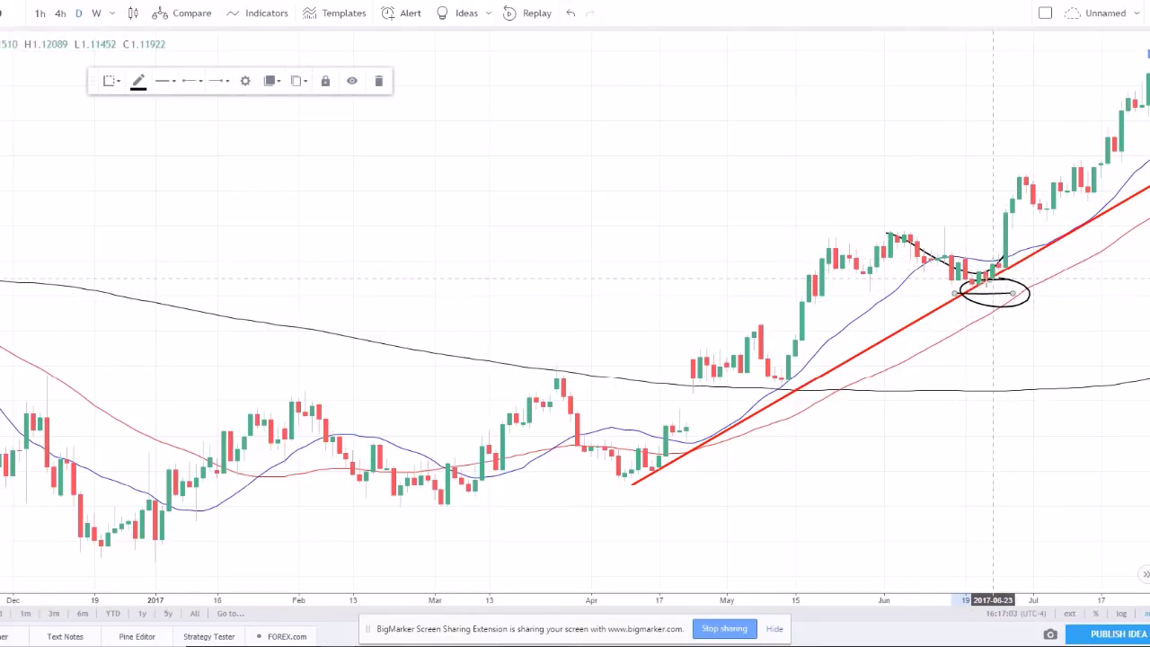
{"action": "left_click_drag", "start_coordinate": [989, 280], "coordinate": [992, 306]}
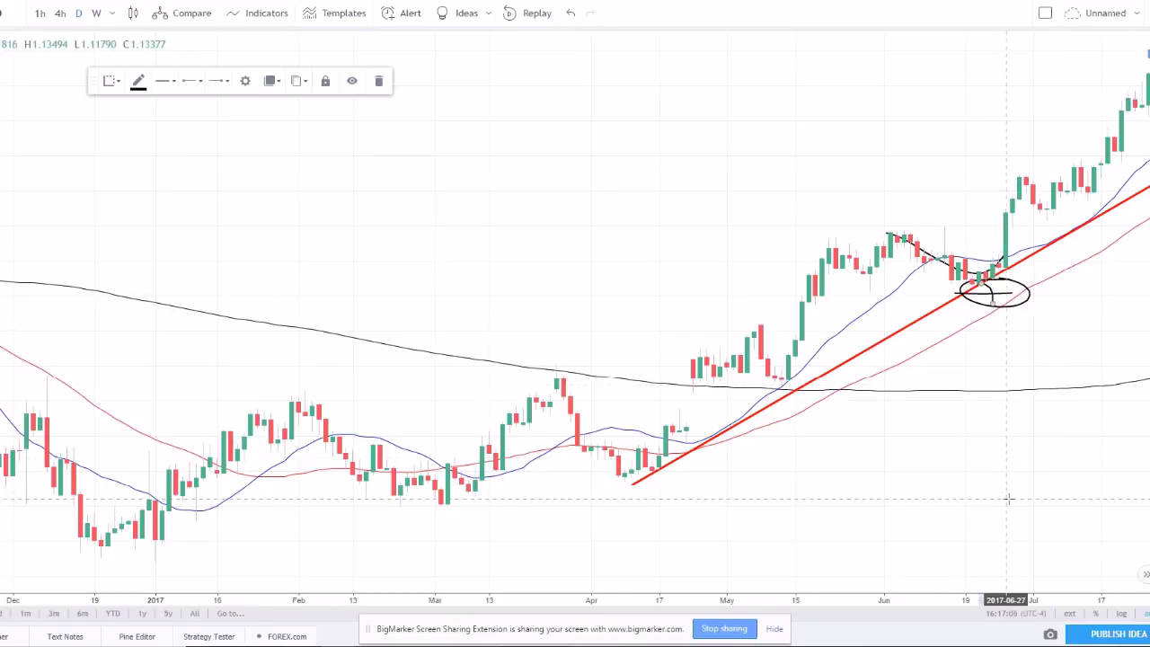
Delete all the freehand marks around the June 2017 trend line touch, including the circle, stop line and pullback path
{"action": "key", "text": "Delete"}
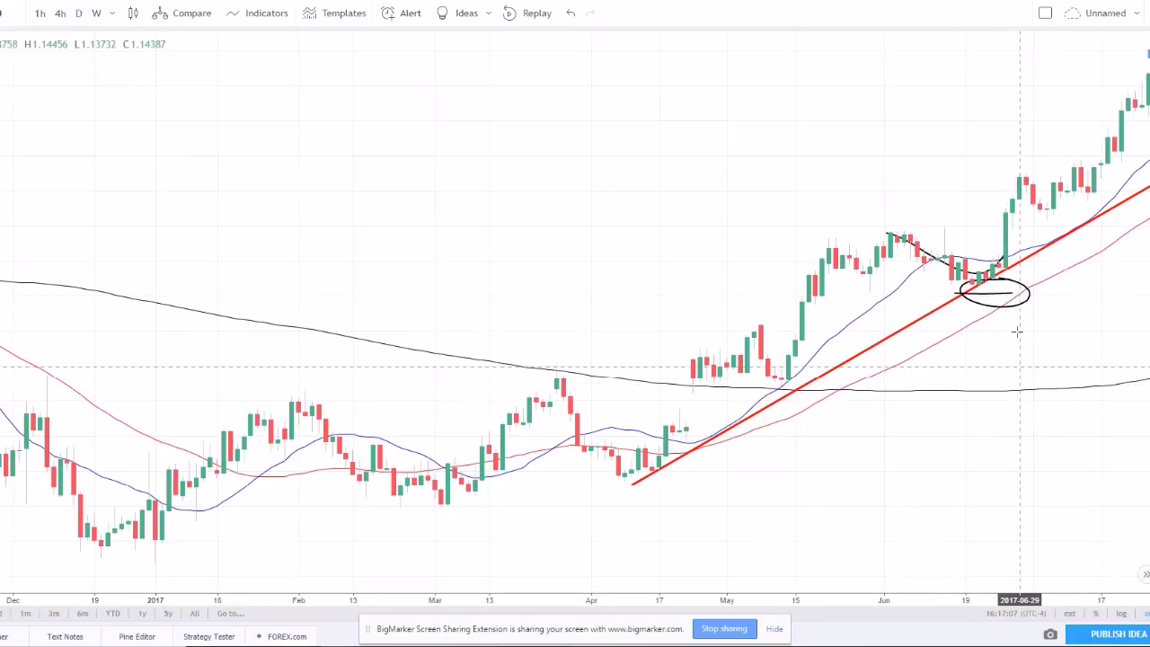
{"action": "left_click", "coordinate": [1021, 304]}
{"action": "key", "text": "Delete"}
{"action": "left_click", "coordinate": [997, 291]}
{"action": "key", "text": "Delete"}
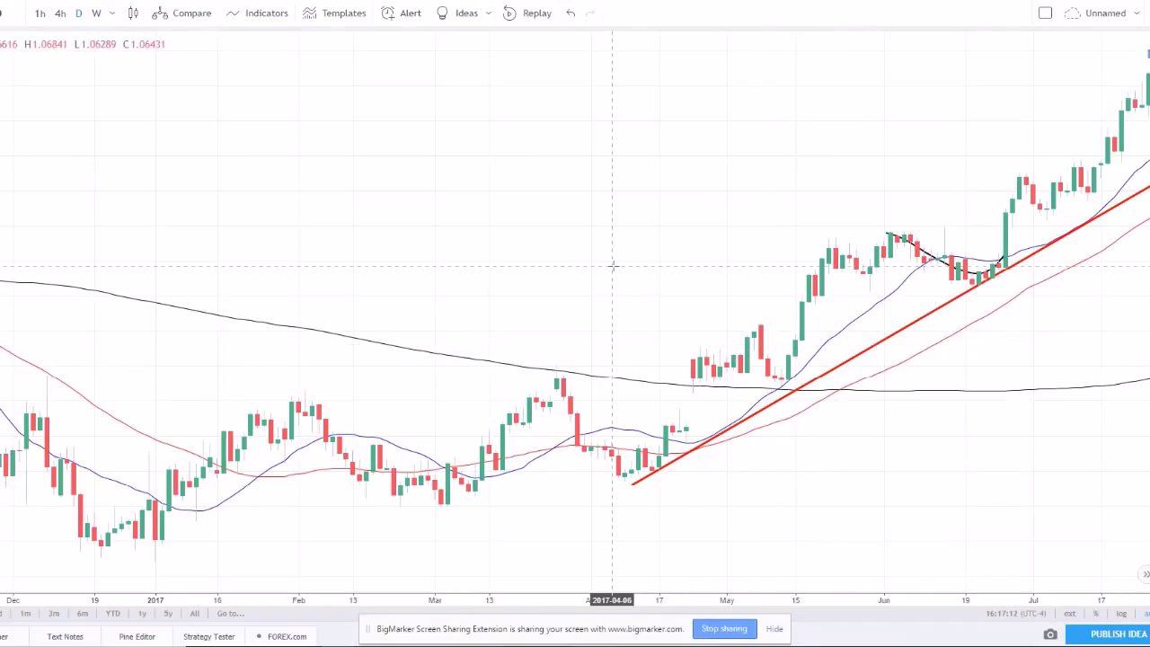
{"action": "left_click", "coordinate": [901, 242]}
{"action": "key", "text": "Delete"}
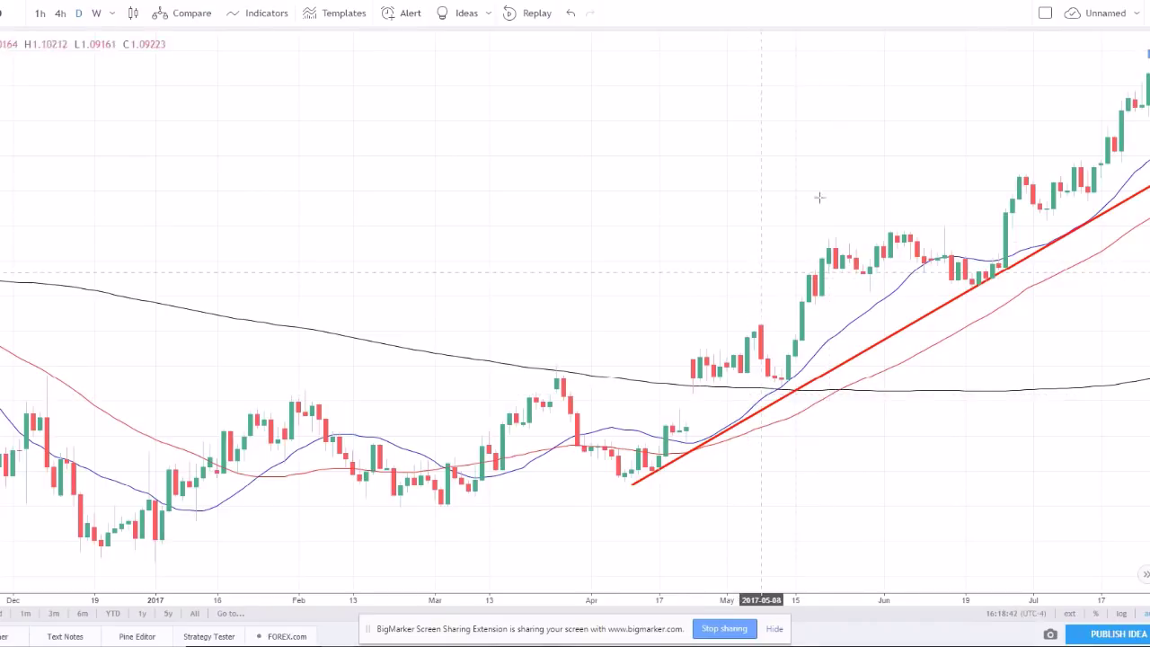
Delete the short red horizontal line below the February 2018 support rectangle
{"action": "left_click_drag", "start_coordinate": [778, 197], "coordinate": [397, 236]}
{"action": "left_click_drag", "start_coordinate": [847, 323], "coordinate": [419, 357]}
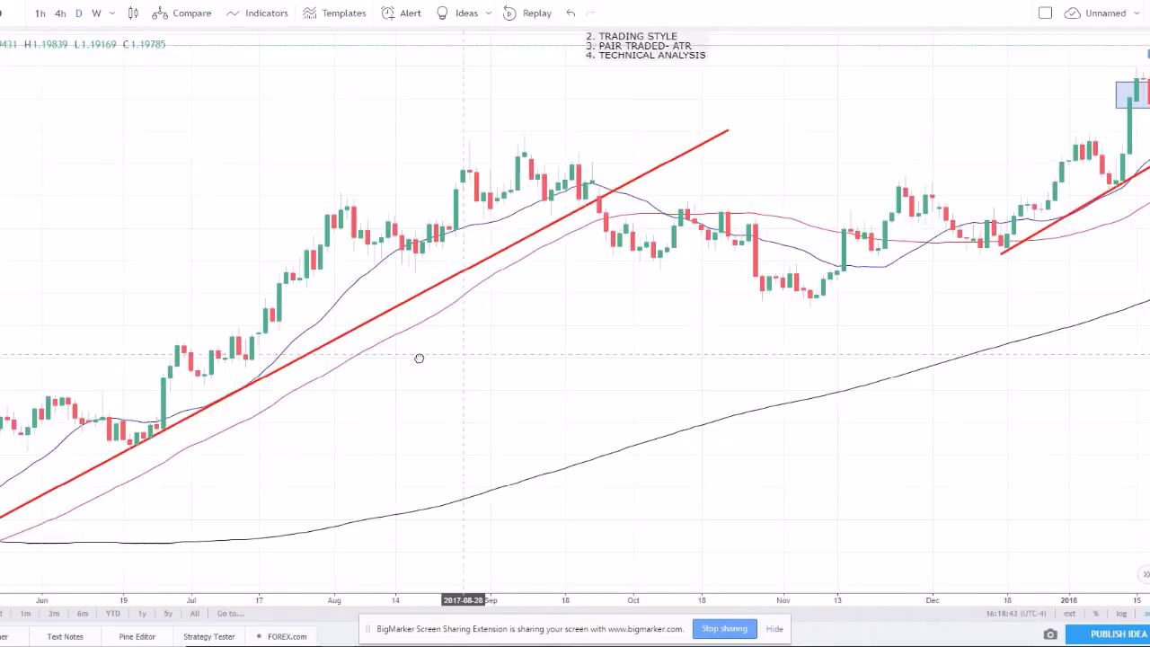
{"action": "left_click_drag", "start_coordinate": [931, 145], "coordinate": [557, 226]}
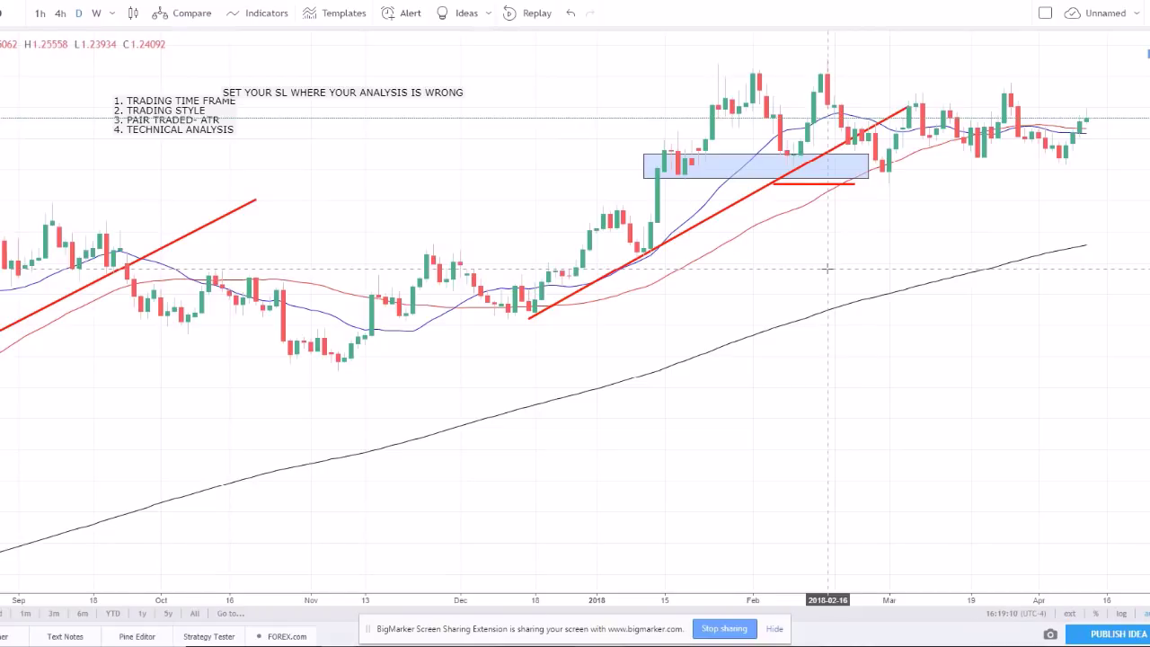
{"action": "left_click", "coordinate": [803, 184]}
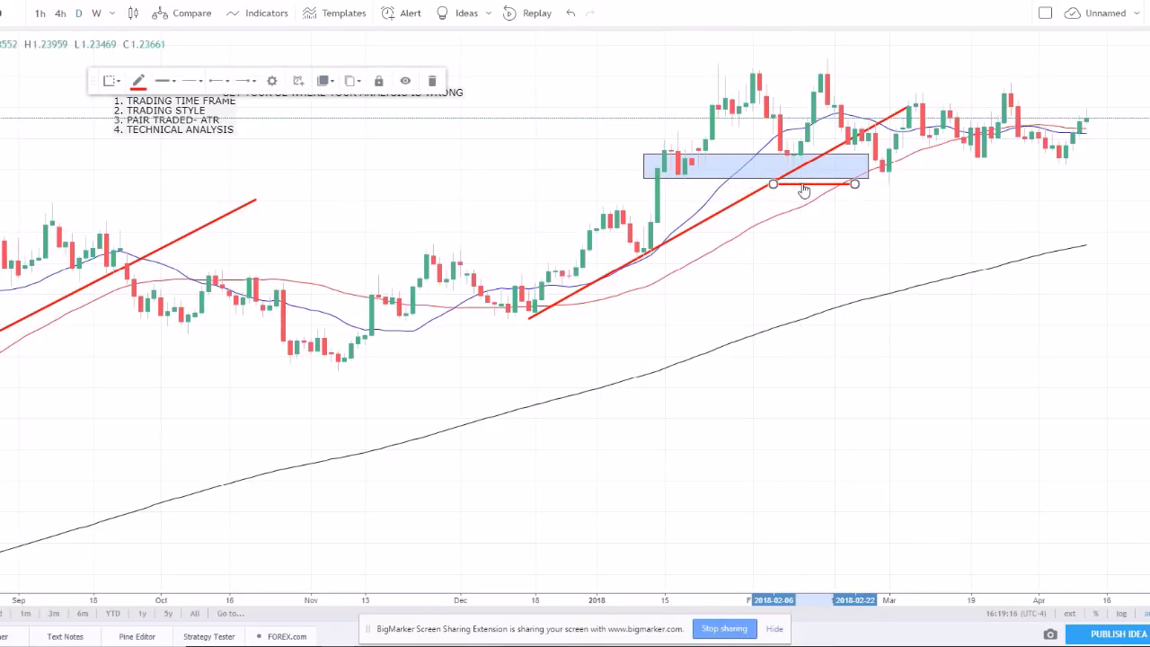
{"action": "key", "text": "Delete"}
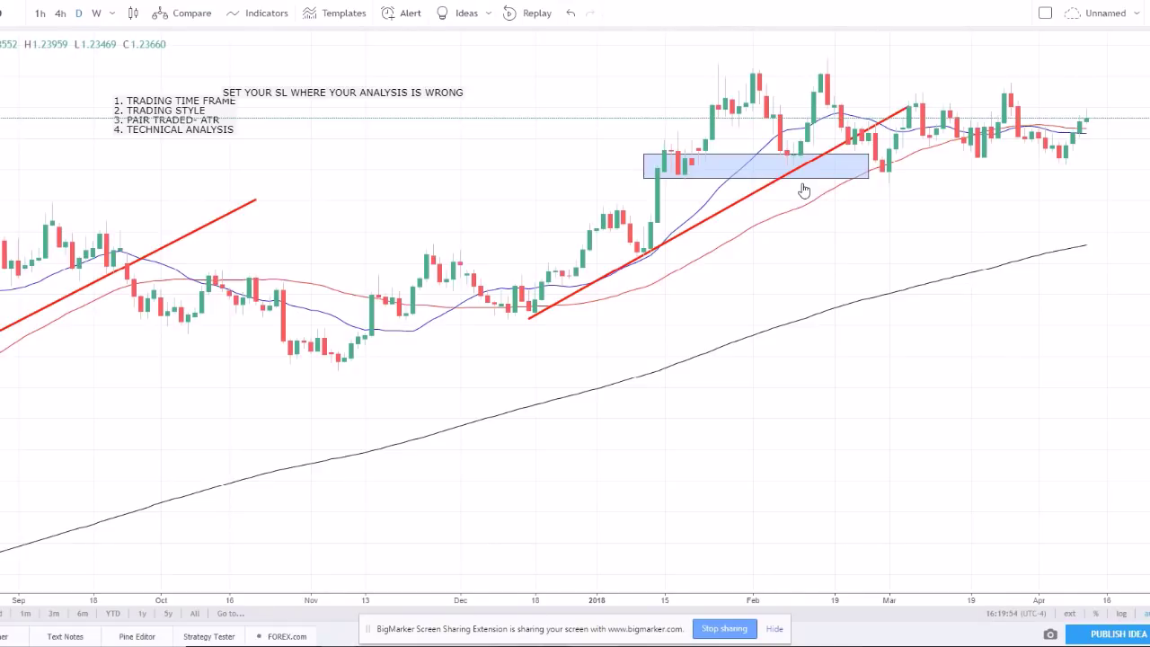
Delete the "SET YOUR SL WHERE YOUR ANALYSIS IS WRONG" text and the four-item list of stop-loss factors from the chart
{"action": "left_click_drag", "start_coordinate": [316, 96], "coordinate": [346, 81]}
{"action": "left_click", "coordinate": [351, 81]}
{"action": "left_click", "coordinate": [225, 132]}
{"action": "left_click_drag", "start_coordinate": [225, 131], "coordinate": [285, 94]}
{"action": "left_click", "coordinate": [378, 82]}
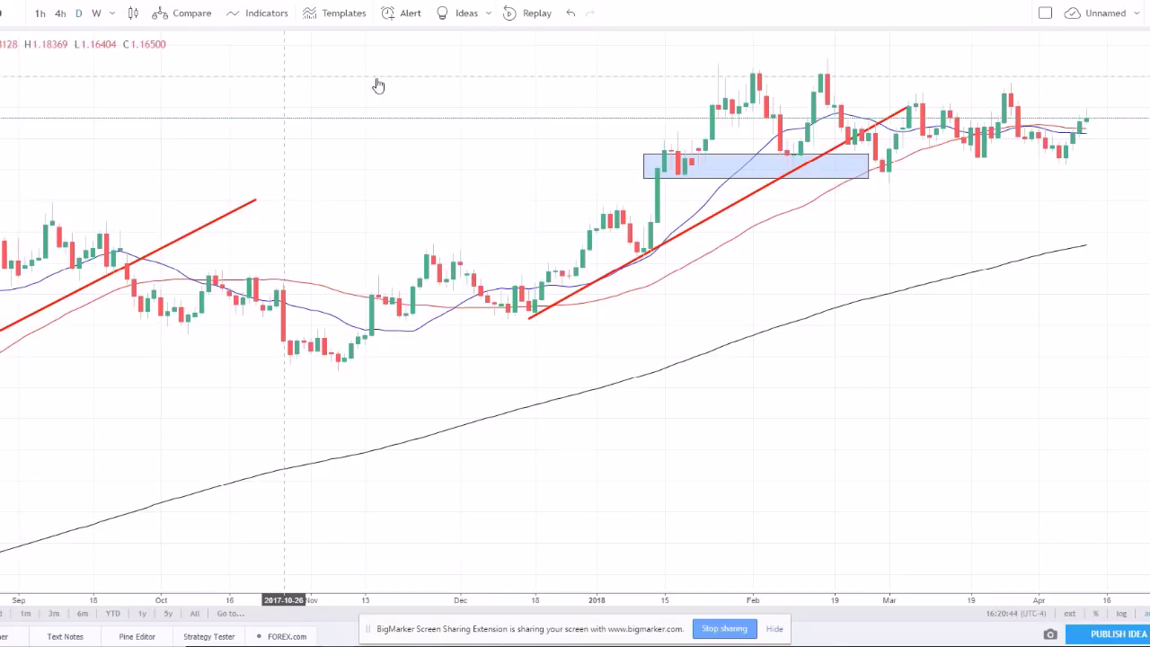
Delete the 2017 red trend line, the December 2017 to March 2018 trend line and the blue support rectangle
{"action": "scroll", "coordinate": [566, 269], "scroll_direction": "down", "scroll_amount": 5}
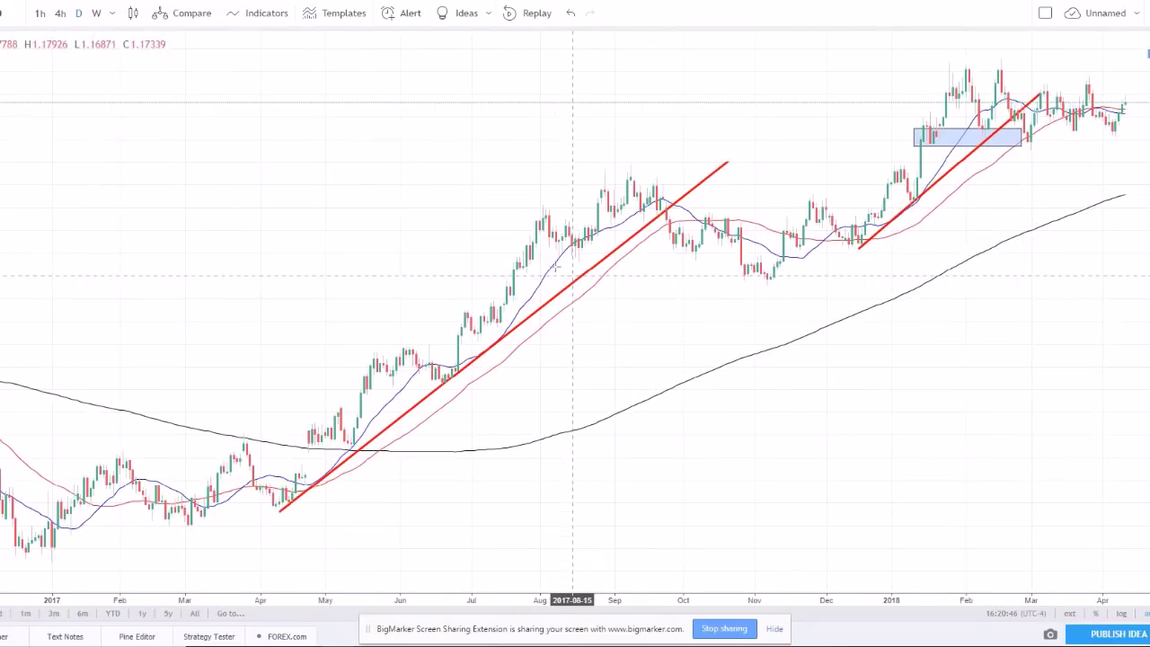
{"action": "left_click", "coordinate": [694, 190]}
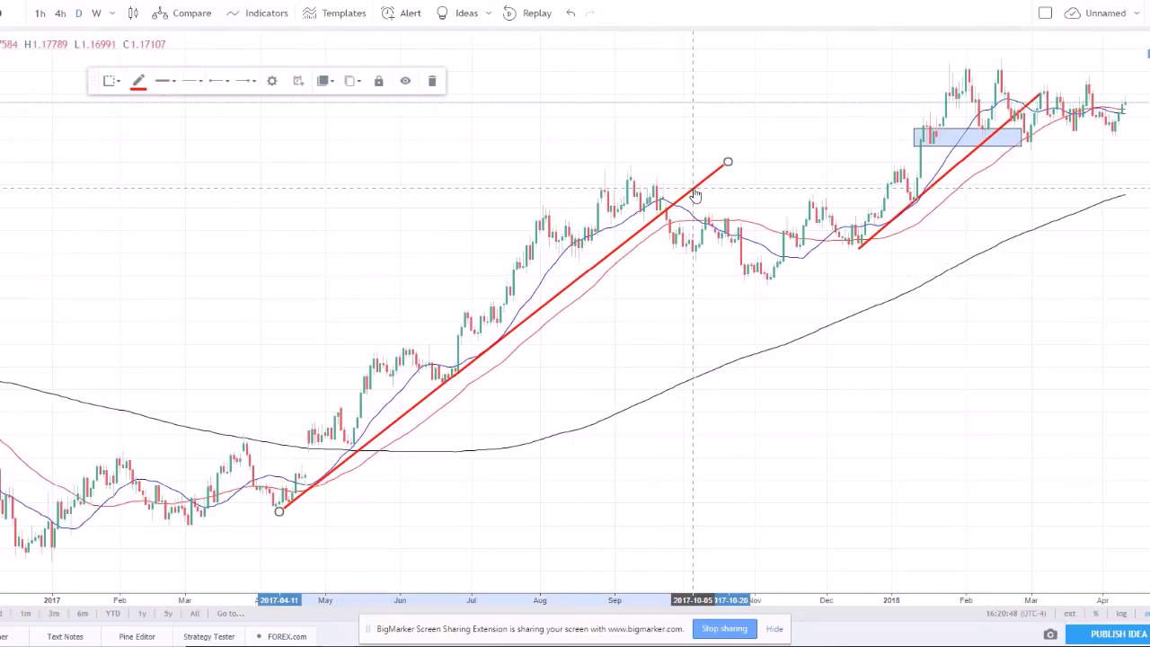
{"action": "key", "text": "Delete"}
{"action": "scroll", "coordinate": [696, 185], "scroll_direction": "up", "scroll_amount": 4}
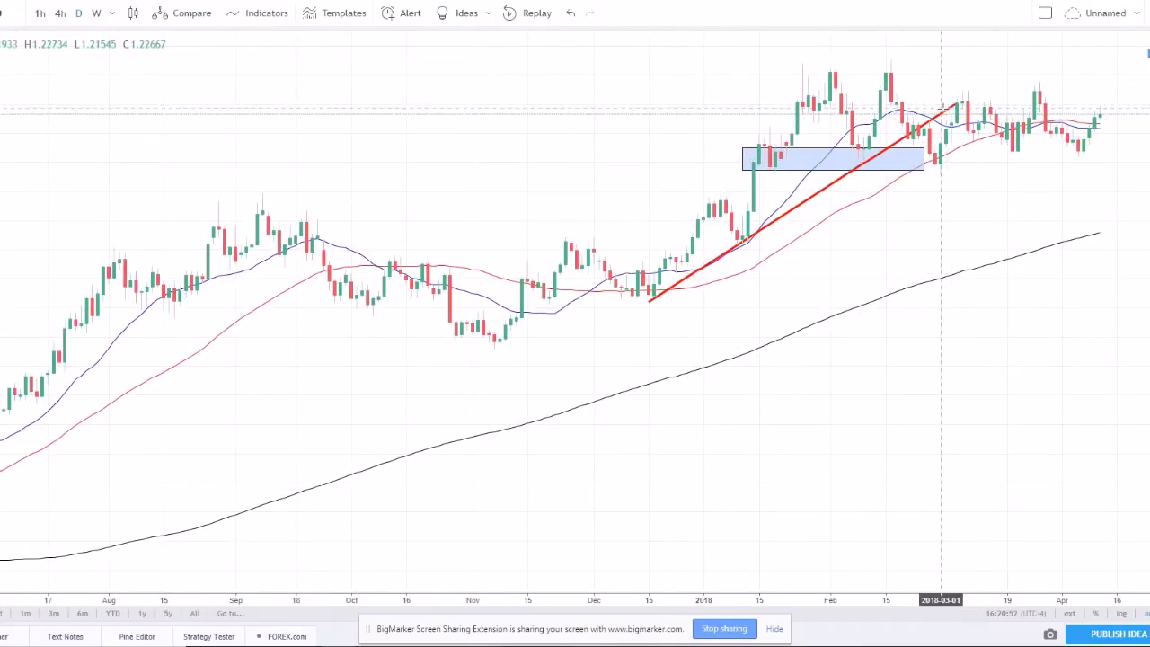
{"action": "left_click", "coordinate": [944, 113]}
{"action": "key", "text": "Delete"}
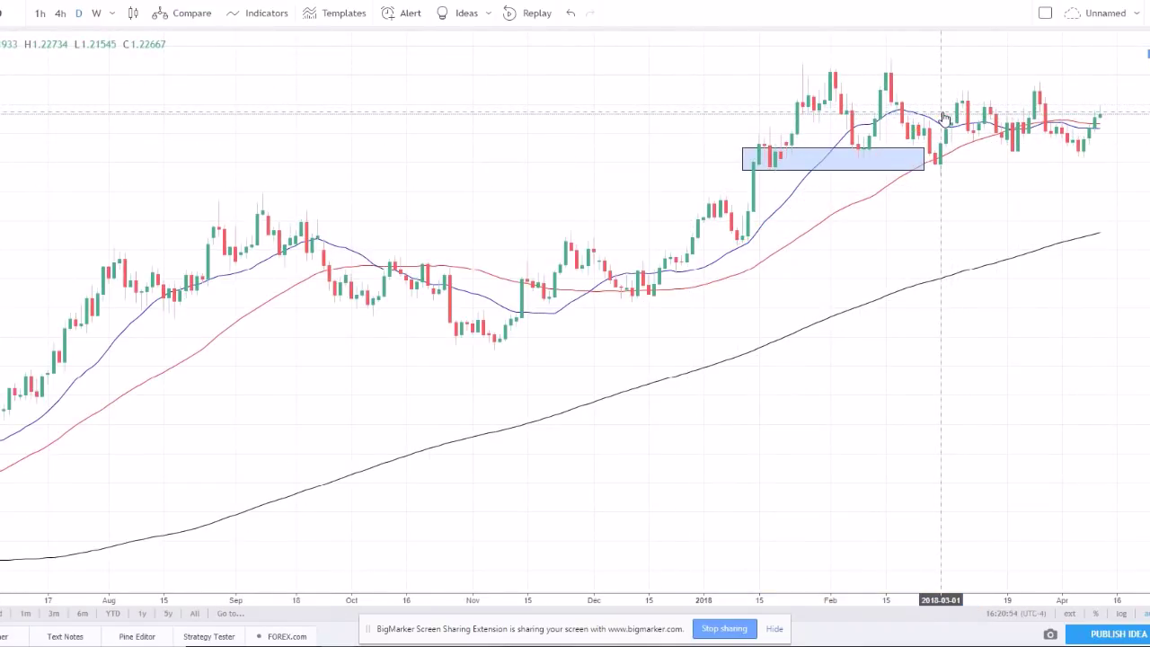
{"action": "left_click", "coordinate": [840, 176]}
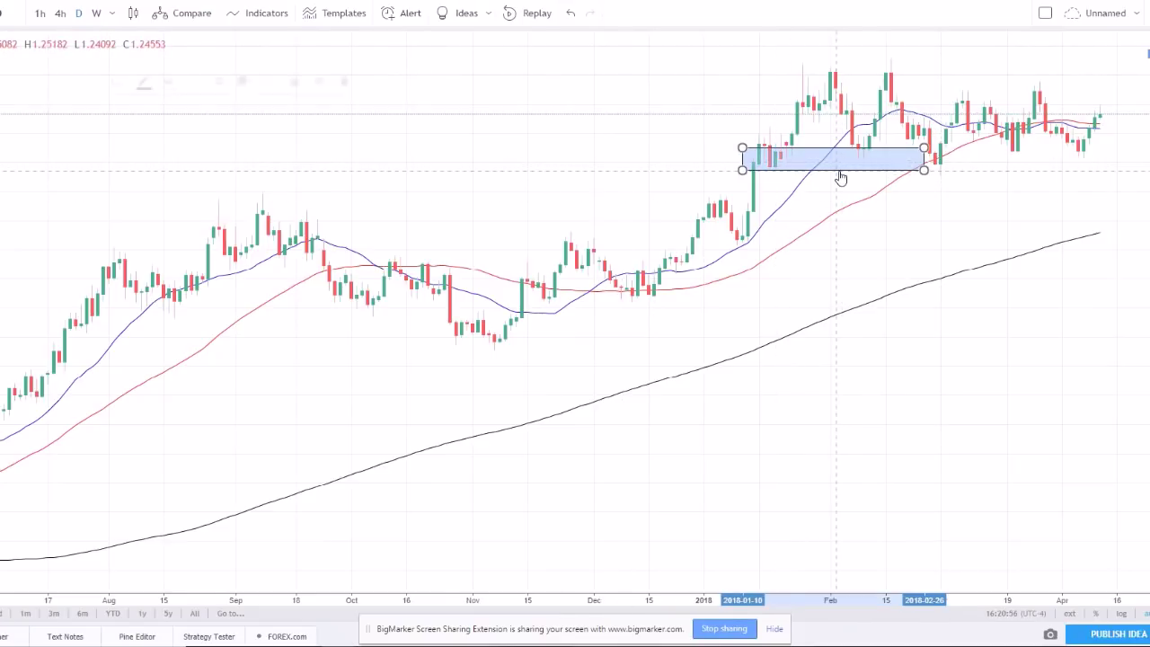
{"action": "key", "text": "Delete"}
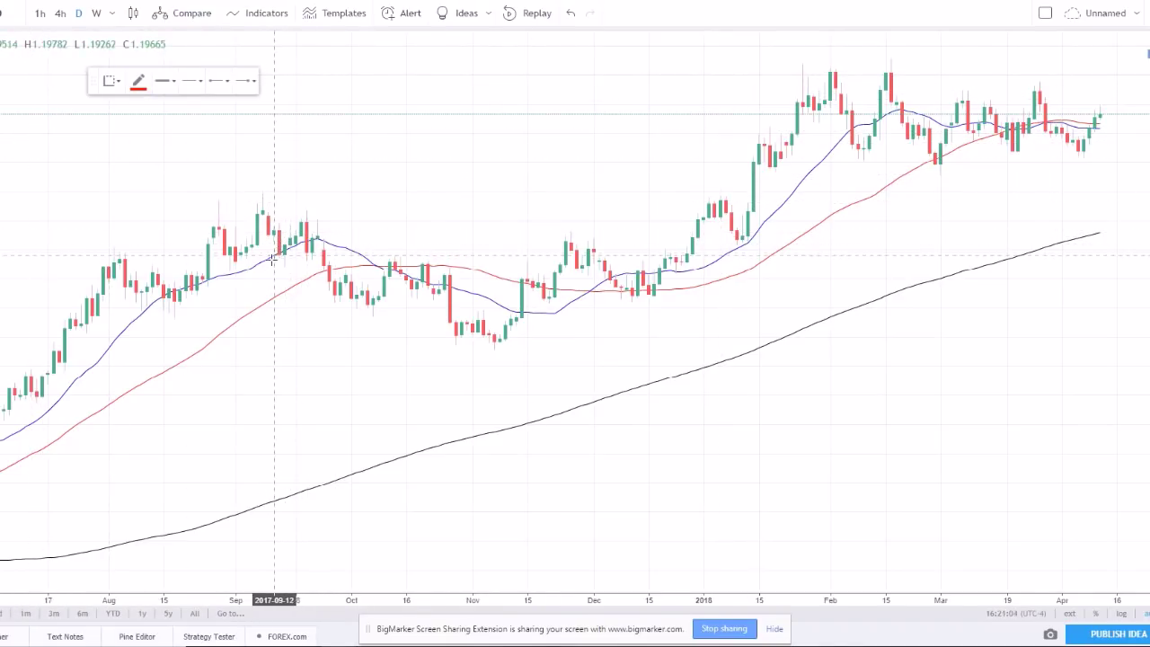
{"action": "left_click_drag", "start_coordinate": [285, 298], "coordinate": [310, 296]}
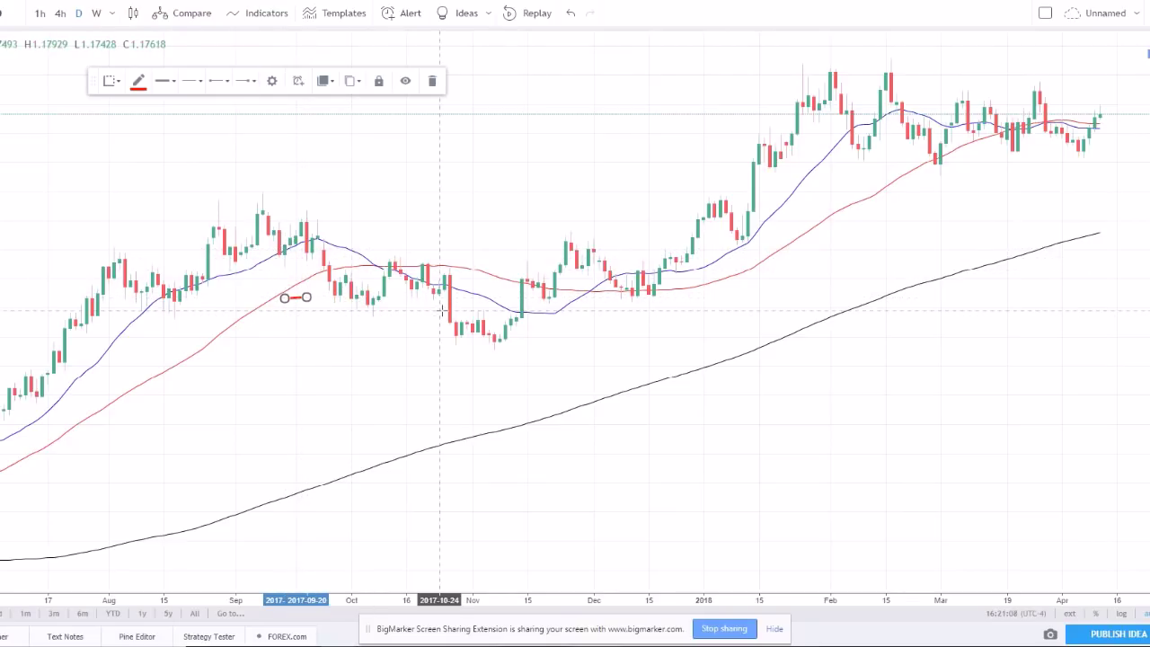
{"action": "key", "text": "Delete"}
{"action": "scroll", "coordinate": [279, 180], "scroll_direction": "down", "scroll_amount": 3}
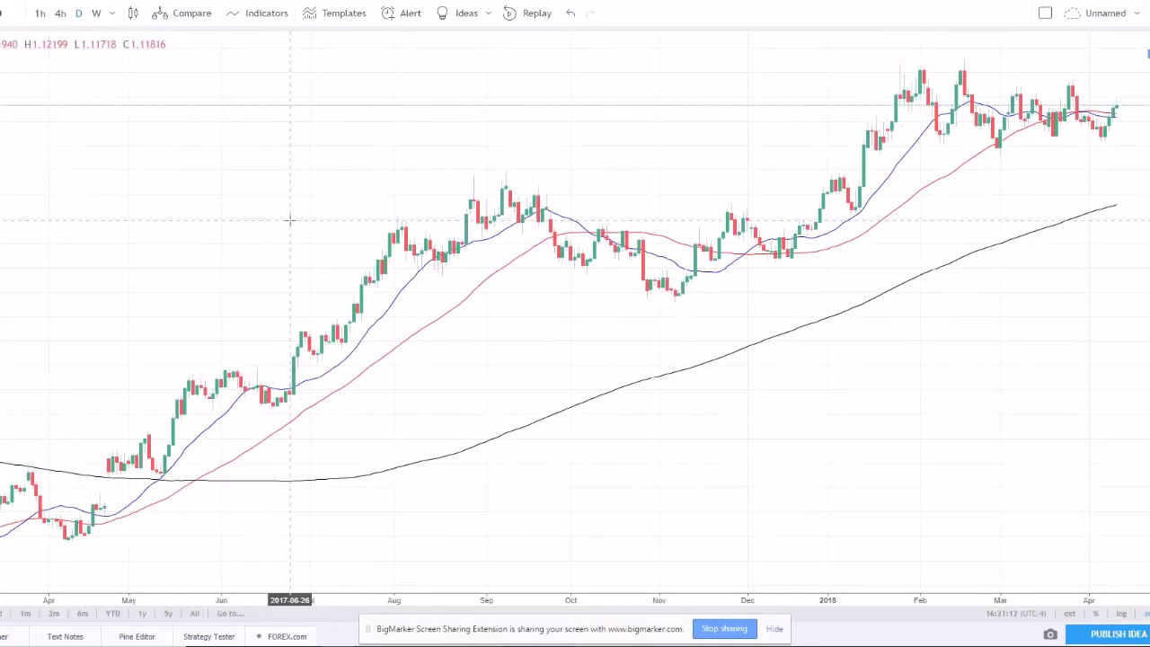
{"action": "scroll", "coordinate": [205, 180], "scroll_direction": "up", "scroll_amount": 3}
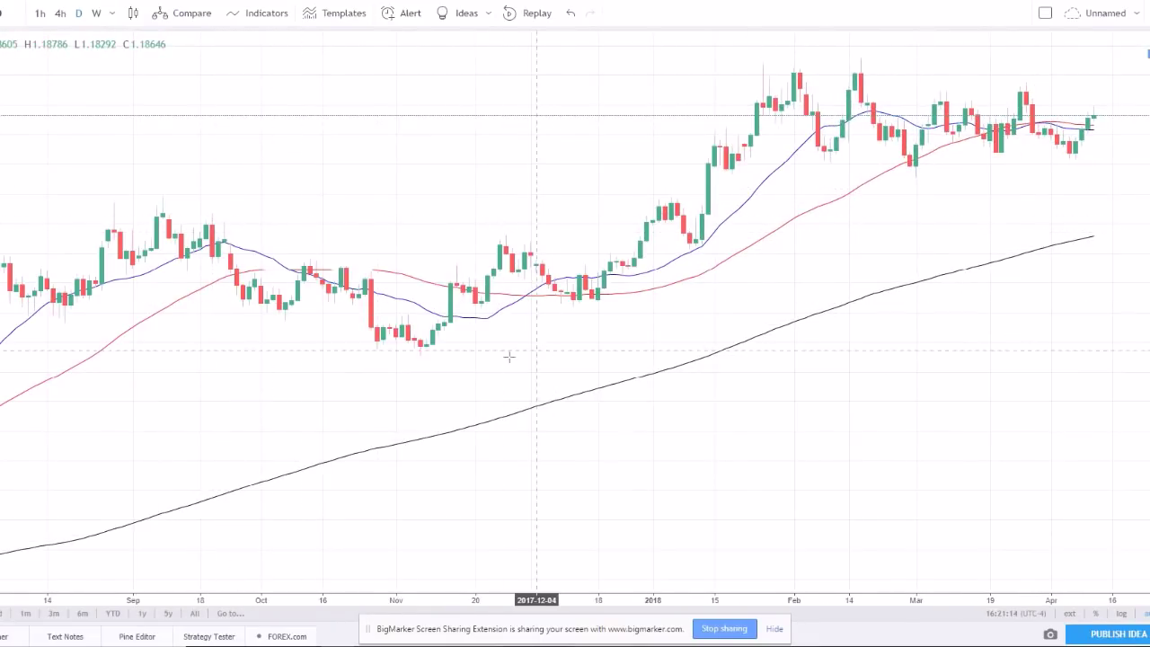
Draw a Fib Retracement from the early November 2017 low at about 1.1548 to about 1.1959 at 2018-01-29
{"action": "left_click", "coordinate": [0, 100]}
{"action": "left_click", "coordinate": [0, 99]}
{"action": "left_click", "coordinate": [0, 99]}
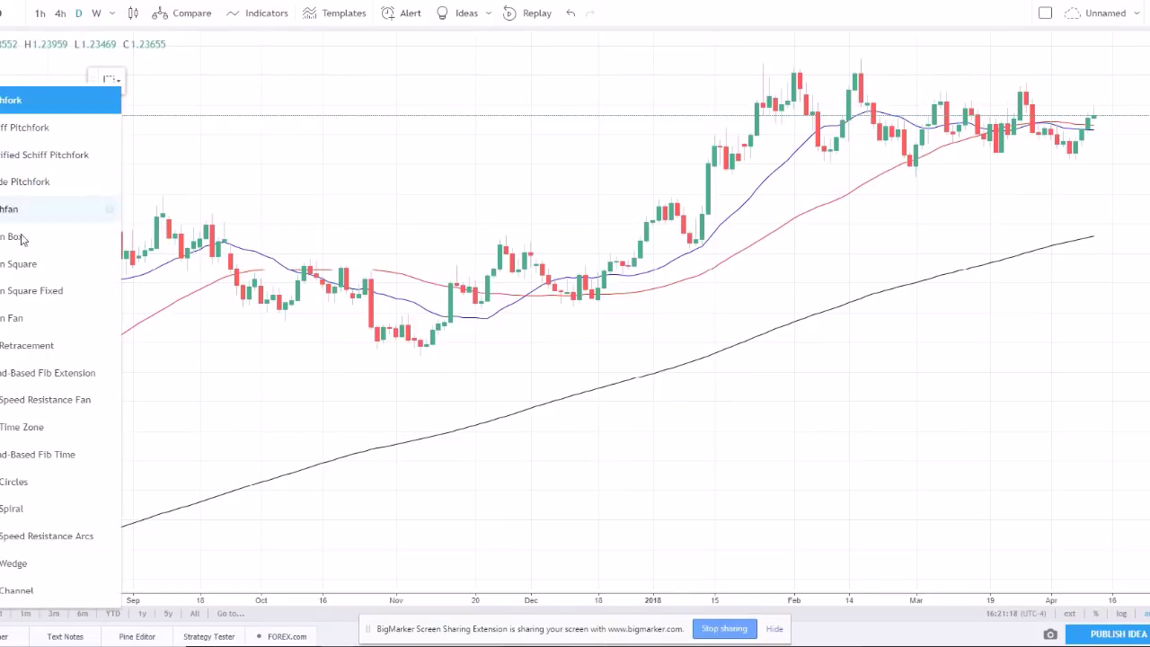
{"action": "left_click", "coordinate": [4, 373]}
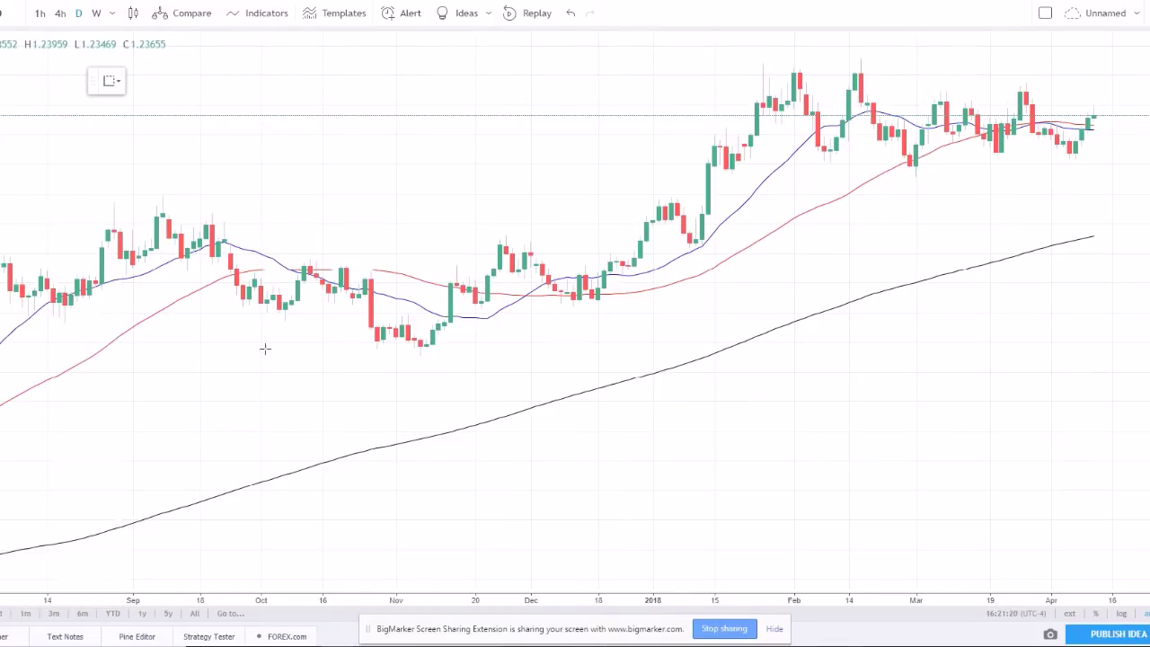
{"action": "left_click", "coordinate": [408, 357]}
{"action": "left_click", "coordinate": [775, 236]}
{"action": "scroll", "coordinate": [555, 291], "scroll_direction": "right", "scroll_amount": 5}
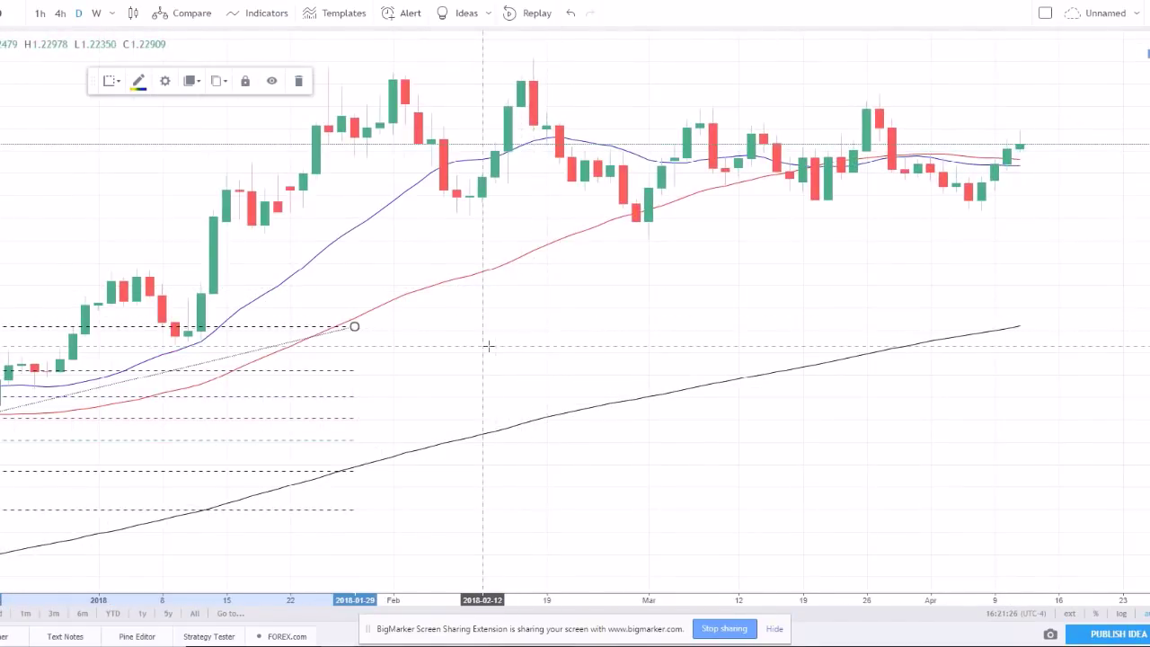
{"action": "left_click_drag", "start_coordinate": [488, 345], "coordinate": [821, 231]}
{"action": "left_click_drag", "start_coordinate": [485, 296], "coordinate": [820, 231]}
{"action": "left_click_drag", "start_coordinate": [455, 162], "coordinate": [673, 120]}
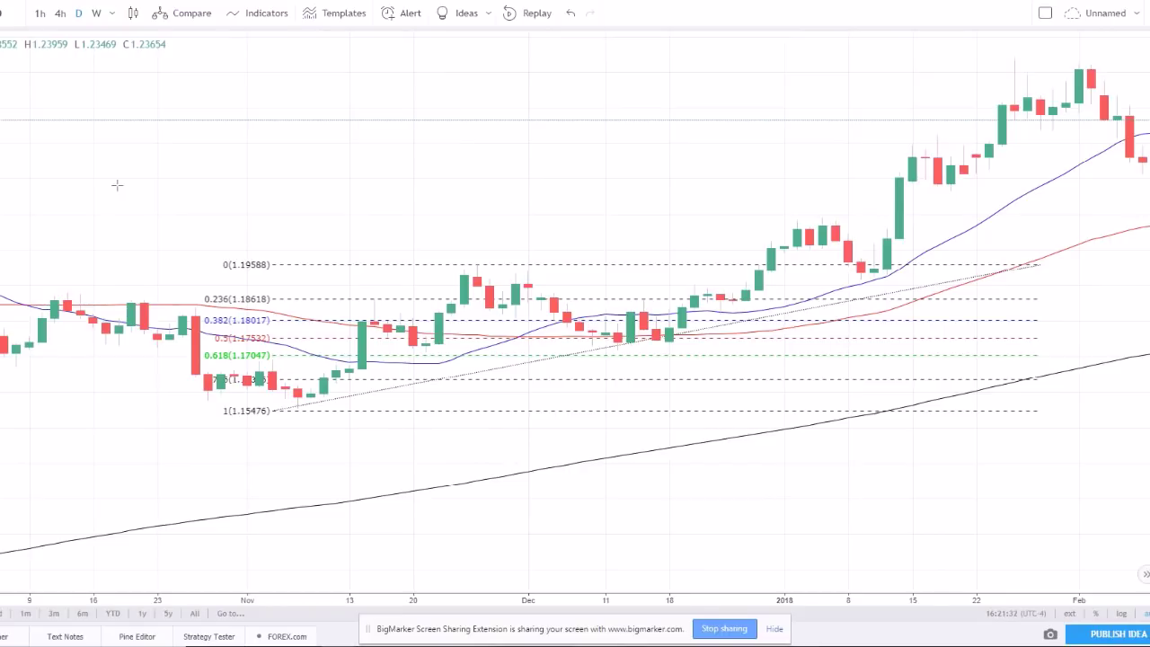
Brush the swing from the early November 2017 low over the late November high to the mid-December low, underlining that low with a short stroke
{"action": "scroll", "coordinate": [261, 297], "scroll_direction": "down", "scroll_amount": 4}
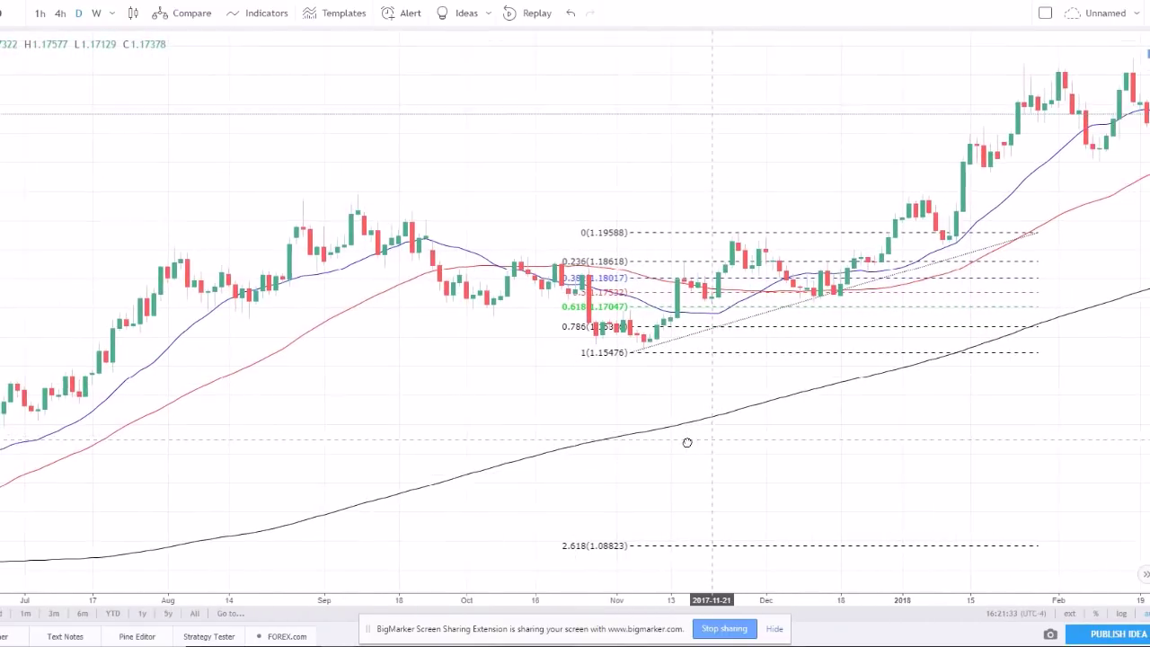
{"action": "left_click_drag", "start_coordinate": [686, 442], "coordinate": [658, 443]}
{"action": "left_click", "coordinate": [591, 381]}
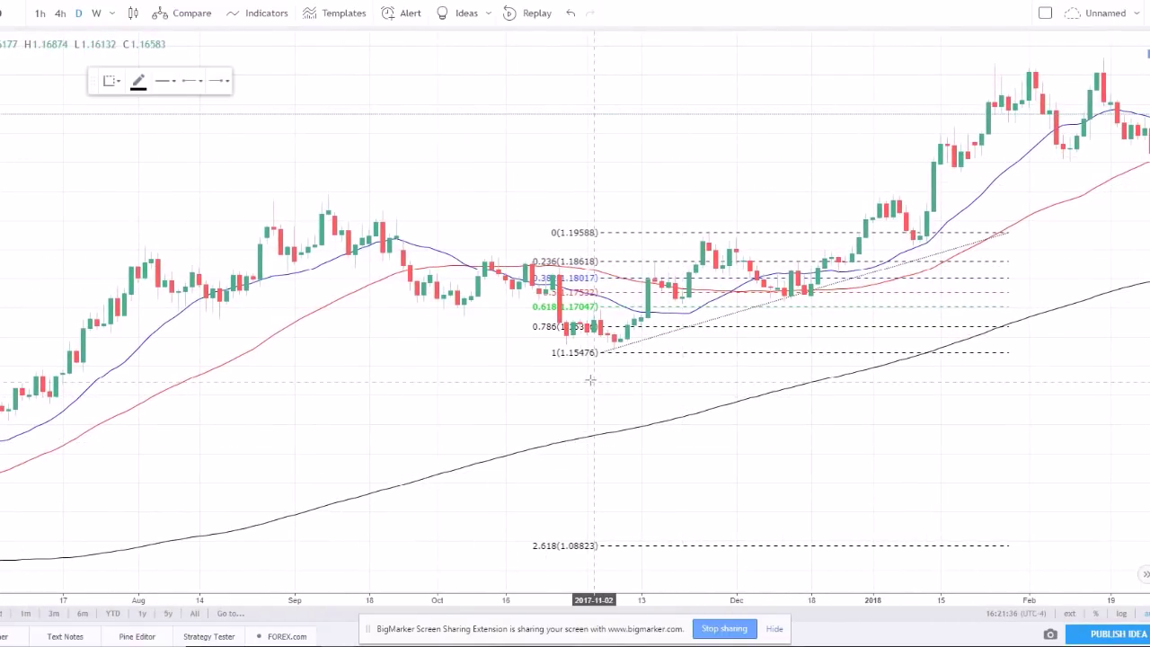
{"action": "mouse_move", "coordinate": [593, 355]}
{"action": "left_mouse_down"}
{"action": "mouse_move", "coordinate": [703, 232]}
{"action": "mouse_move", "coordinate": [773, 292]}
{"action": "mouse_move", "coordinate": [819, 292]}
{"action": "left_mouse_up"}
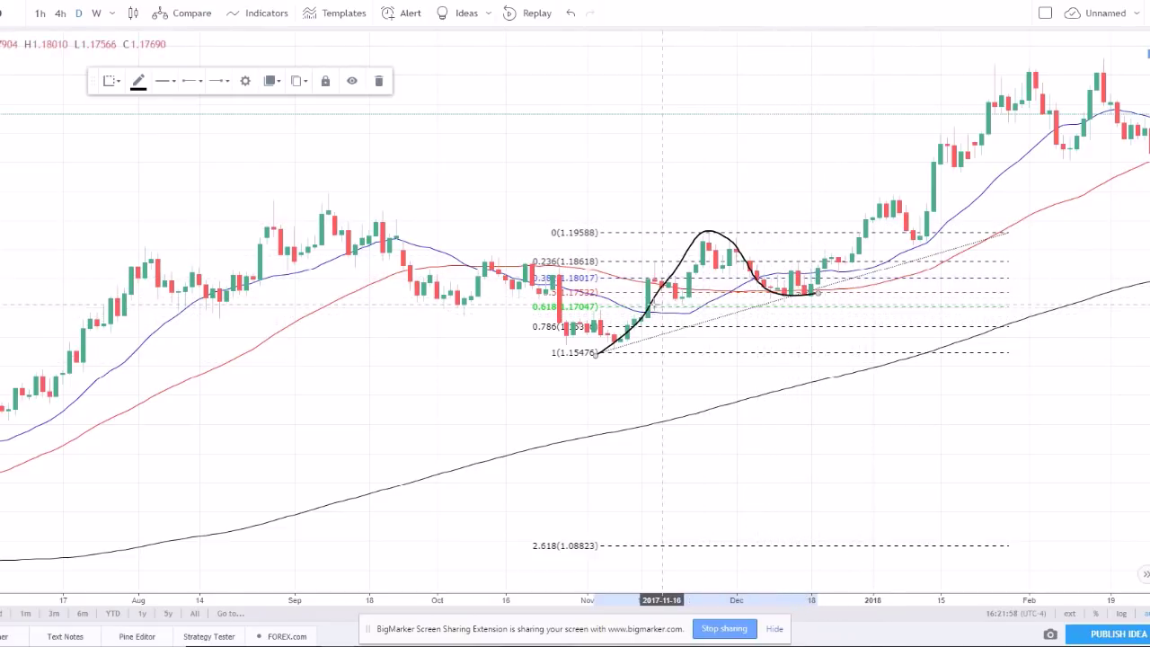
{"action": "left_click_drag", "start_coordinate": [766, 311], "coordinate": [816, 312]}
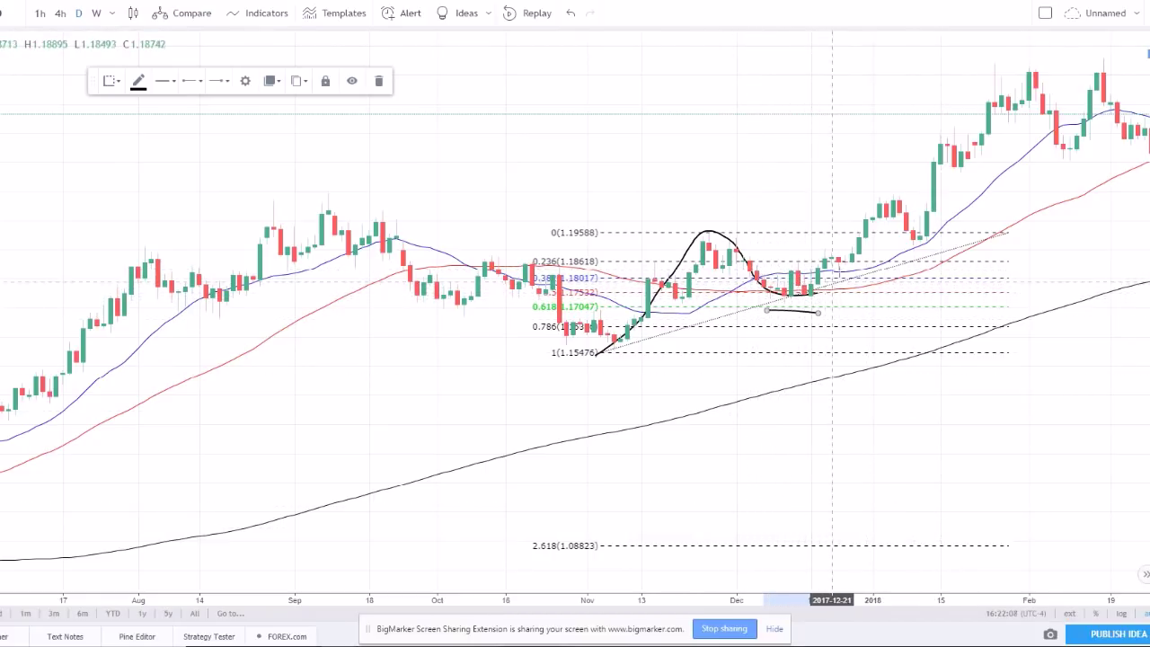
{"action": "left_click_drag", "start_coordinate": [812, 295], "coordinate": [849, 263]}
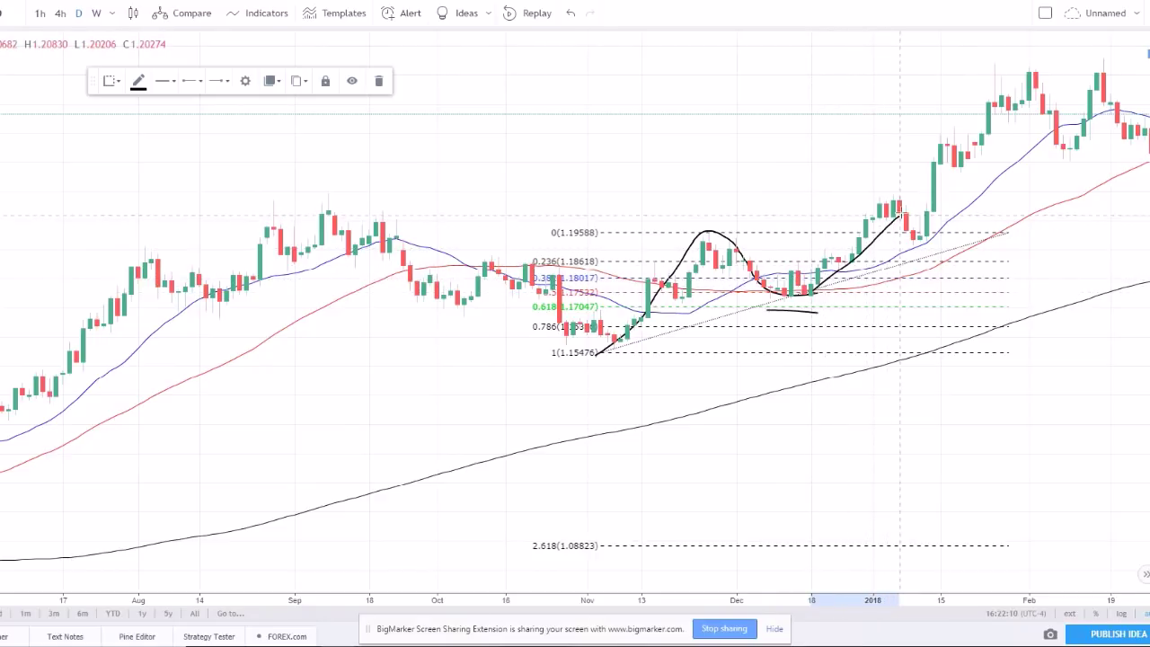
{"action": "left_click", "coordinate": [914, 369]}
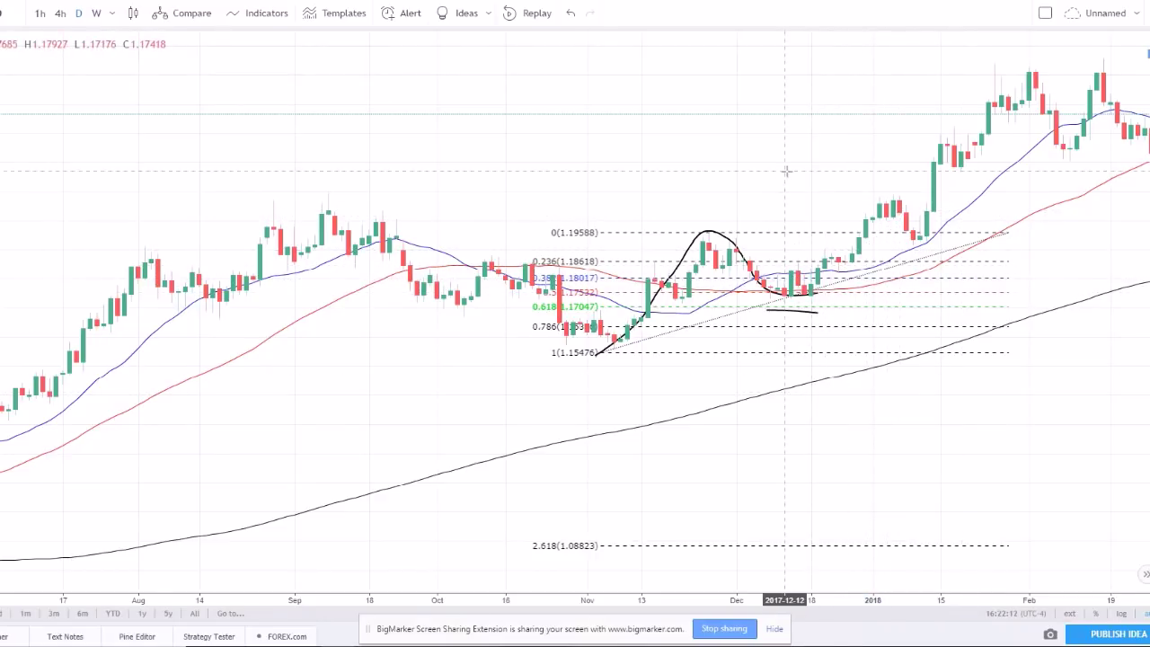
Delete the short line below the December low, the Fib Retracement and the brushed November to December swing
{"action": "left_click", "coordinate": [802, 313]}
{"action": "key", "text": "Delete"}
{"action": "left_click", "coordinate": [727, 324]}
{"action": "key", "text": "Delete"}
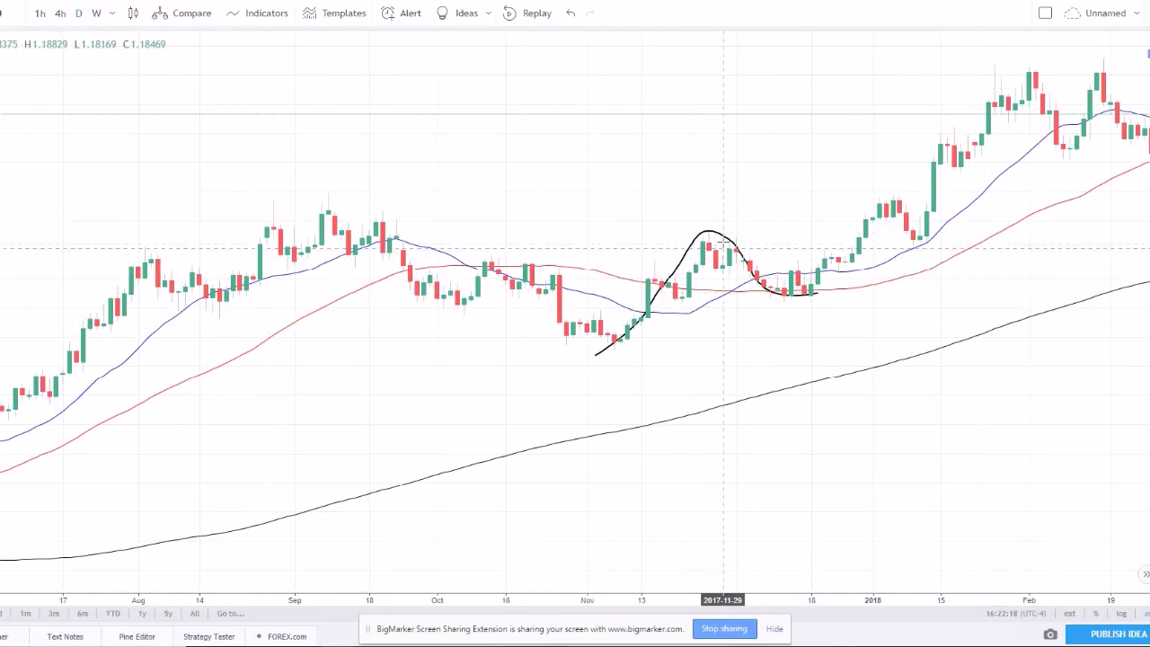
{"action": "left_click", "coordinate": [724, 235]}
{"action": "key", "text": "Delete"}
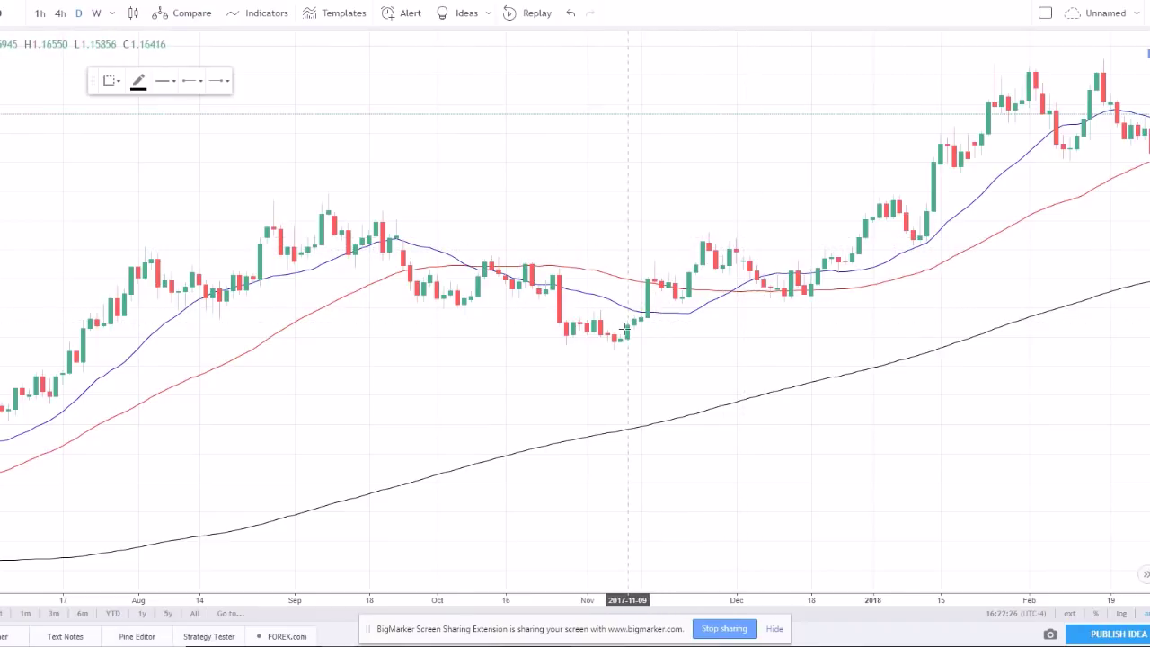
Brush the swings from the November 2017 low to the January 2018 dip, encircling the late November highs through that dip with a short line beneath it
{"action": "mouse_move", "coordinate": [621, 332]}
{"action": "left_mouse_down"}
{"action": "mouse_move", "coordinate": [709, 244]}
{"action": "mouse_move", "coordinate": [770, 286]}
{"action": "mouse_move", "coordinate": [866, 244]}
{"action": "mouse_move", "coordinate": [899, 199]}
{"action": "mouse_move", "coordinate": [928, 243]}
{"action": "left_mouse_up"}
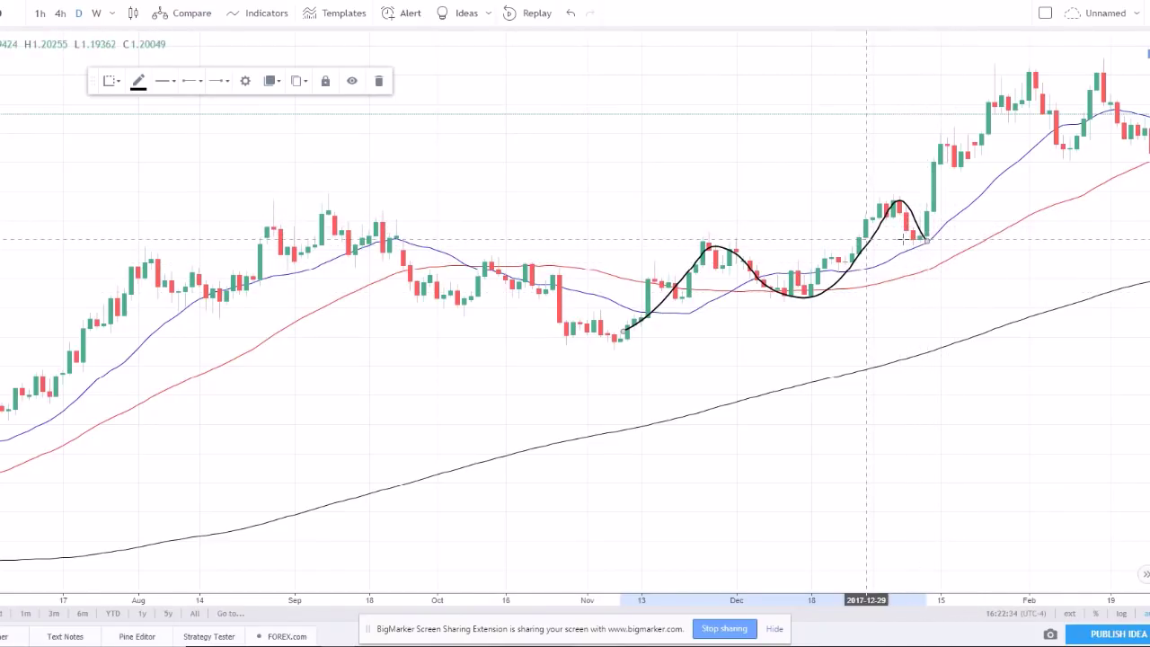
{"action": "left_click_drag", "start_coordinate": [941, 237], "coordinate": [676, 243]}
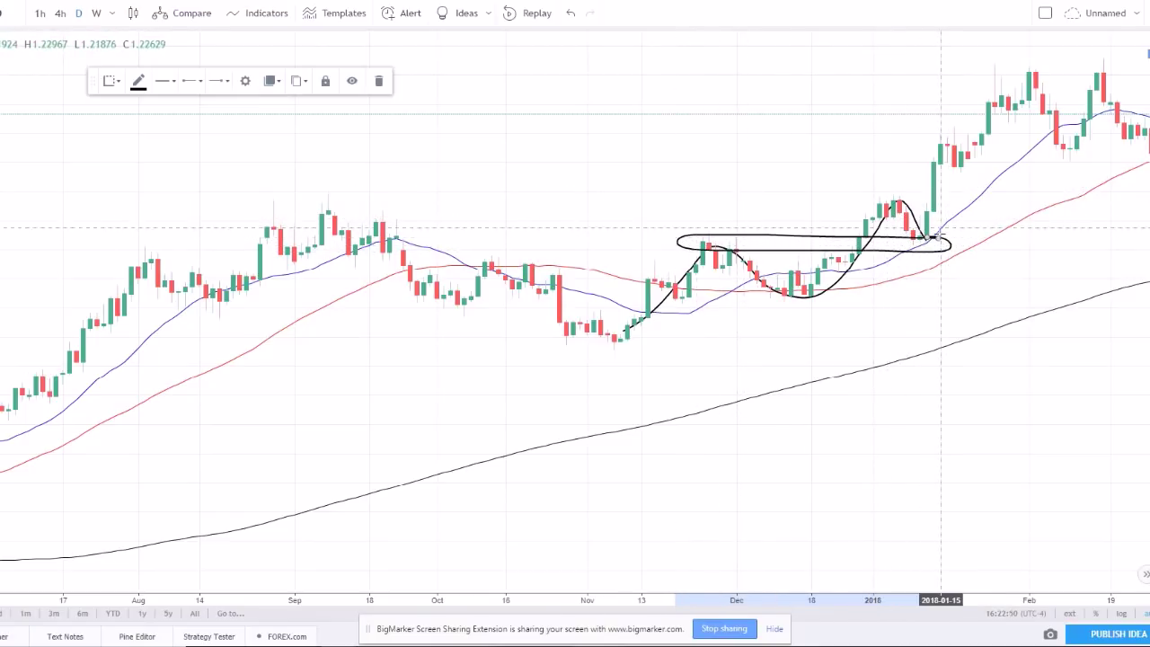
{"action": "left_click_drag", "start_coordinate": [935, 277], "coordinate": [934, 282]}
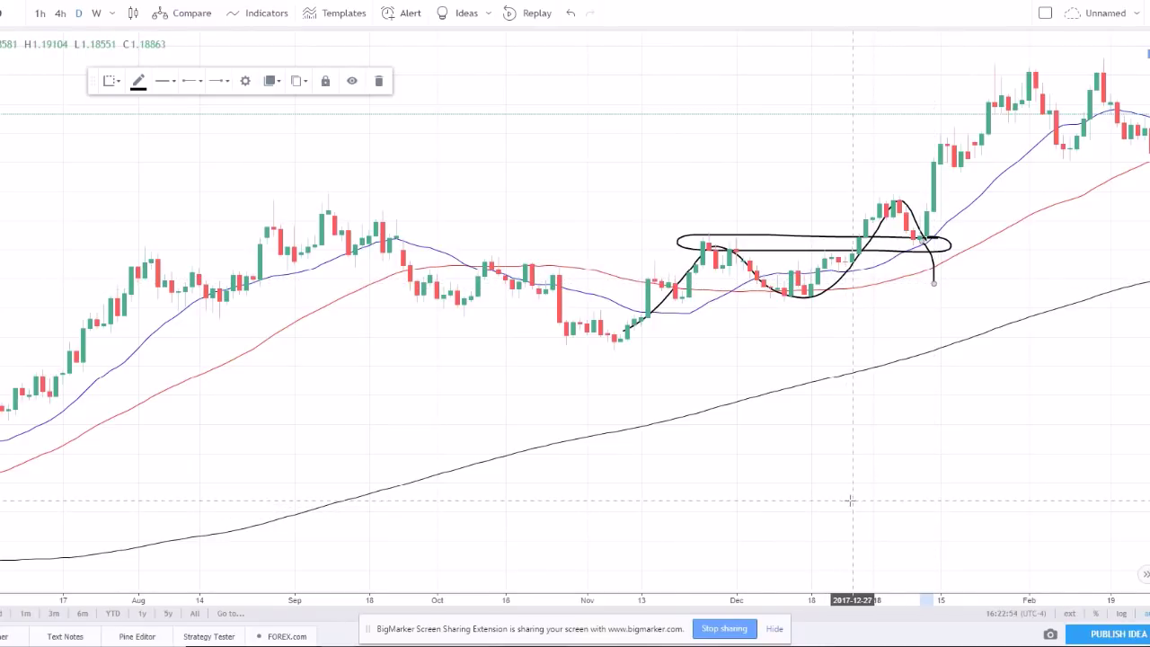
{"action": "key", "text": "Delete"}
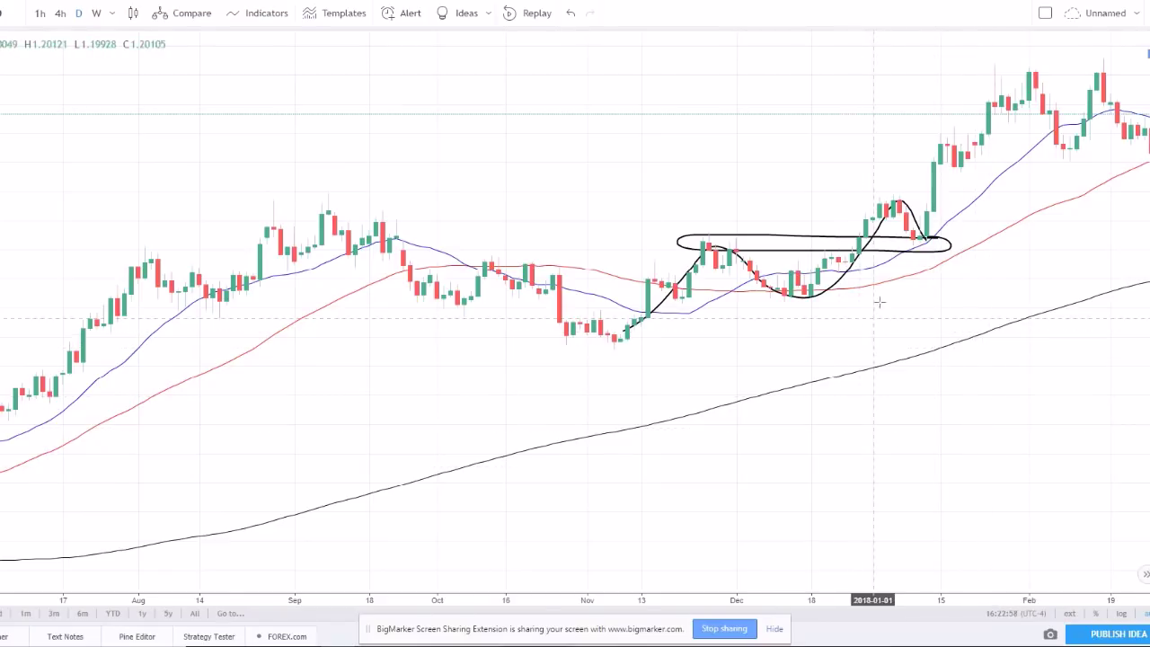
{"action": "left_click", "coordinate": [911, 258]}
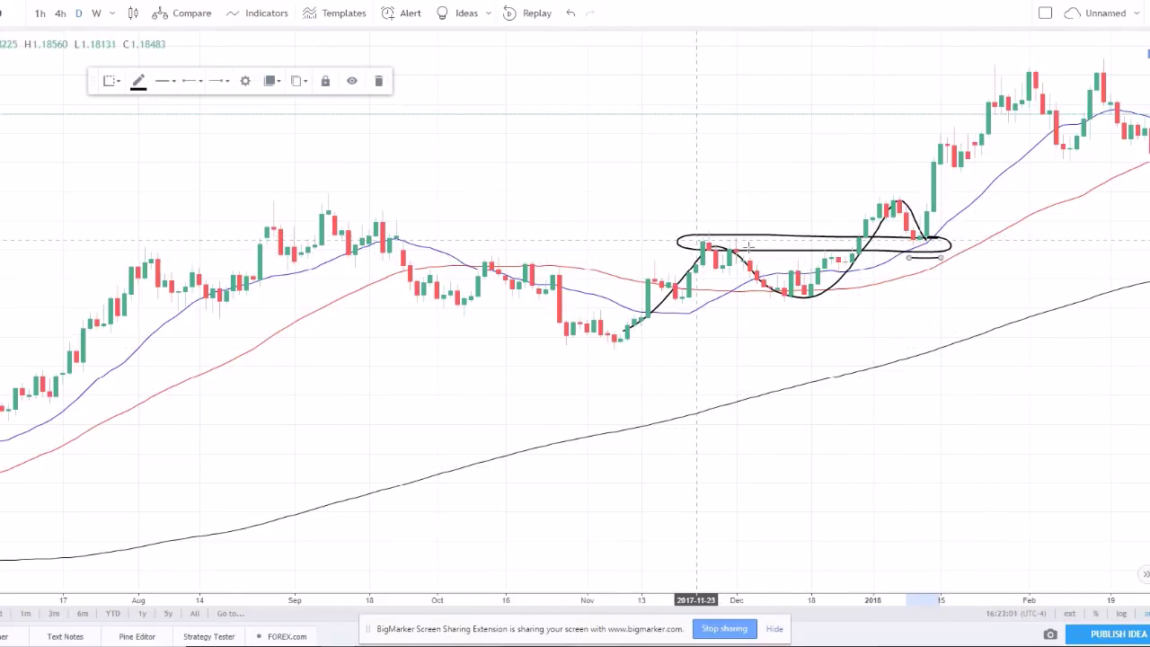
Delete the flat oval, the short line beneath the January dip and the brushed November to January swings
{"action": "left_click", "coordinate": [908, 325]}
{"action": "left_click", "coordinate": [944, 251]}
{"action": "key", "text": "Delete"}
{"action": "left_click", "coordinate": [915, 220]}
{"action": "key", "text": "Delete"}
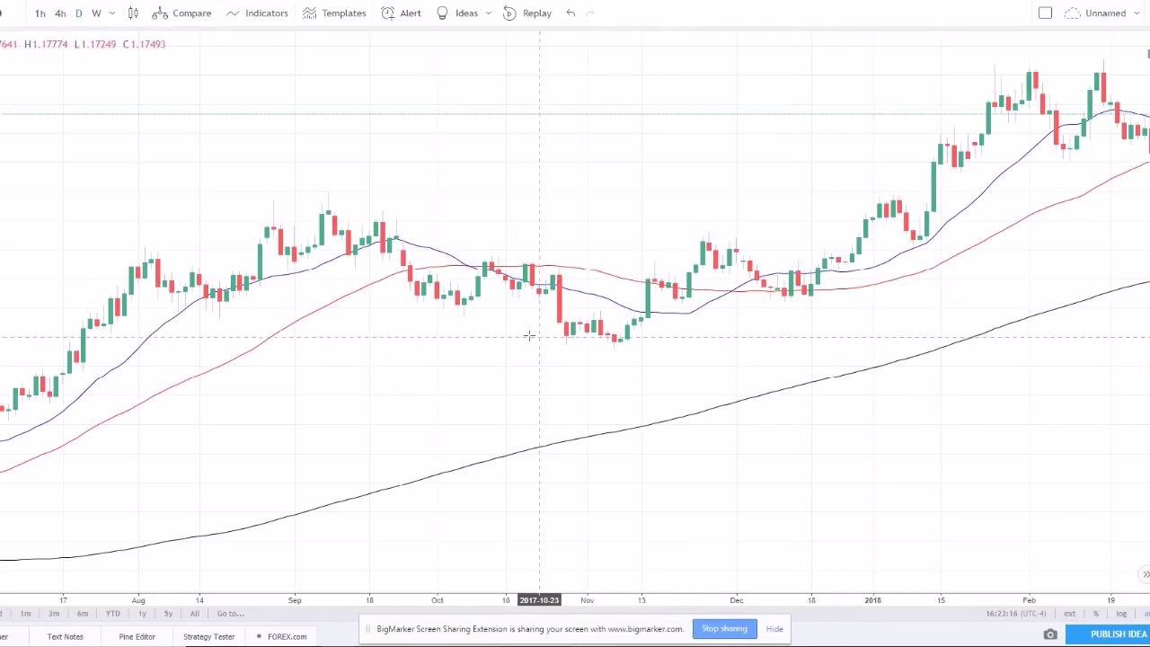
Brush the swings from the April 2017 low through the early May dip to late May, and undo the stroke
{"action": "scroll", "coordinate": [528, 327], "scroll_direction": "down", "scroll_amount": 1}
{"action": "scroll", "coordinate": [529, 328], "scroll_direction": "down", "scroll_amount": 1}
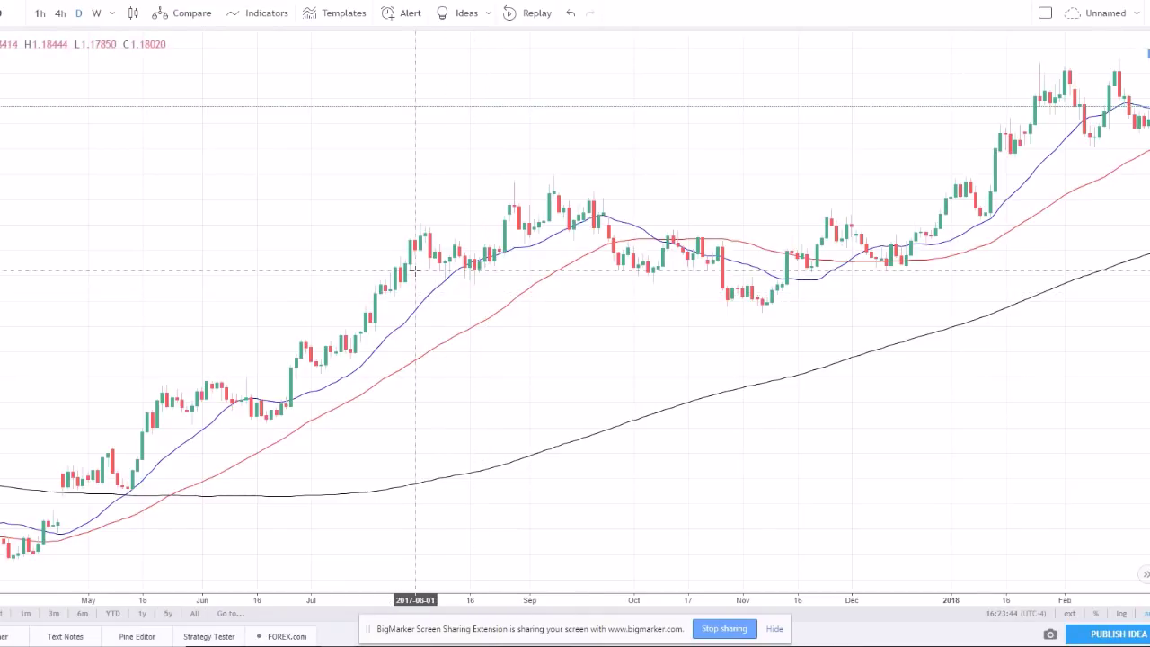
{"action": "scroll", "coordinate": [414, 267], "scroll_direction": "down", "scroll_amount": 3}
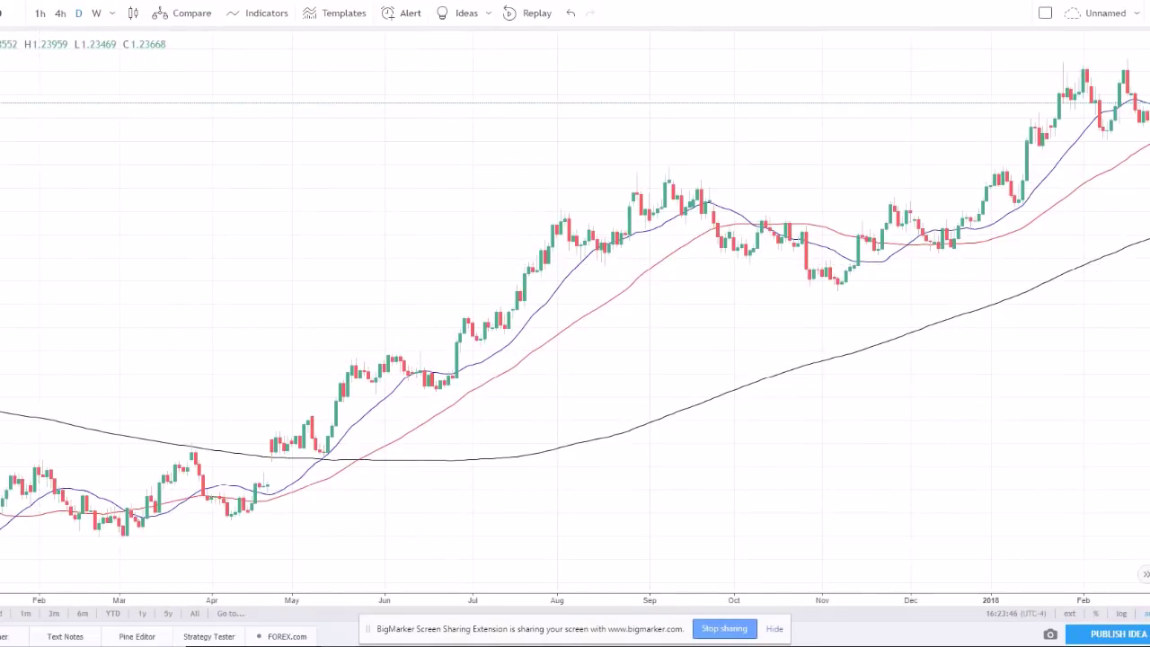
{"action": "mouse_move", "coordinate": [233, 514]}
{"action": "left_mouse_down"}
{"action": "mouse_move", "coordinate": [257, 483]}
{"action": "mouse_move", "coordinate": [324, 462]}
{"action": "mouse_move", "coordinate": [371, 369]}
{"action": "left_mouse_up"}
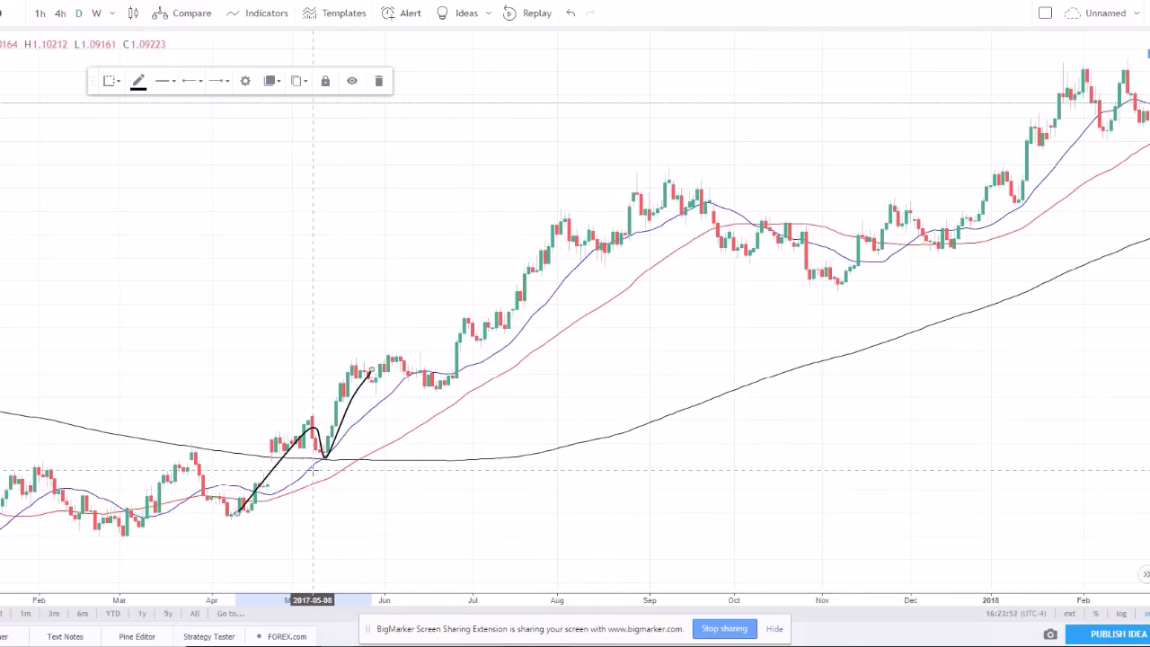
{"action": "left_click", "coordinate": [379, 491]}
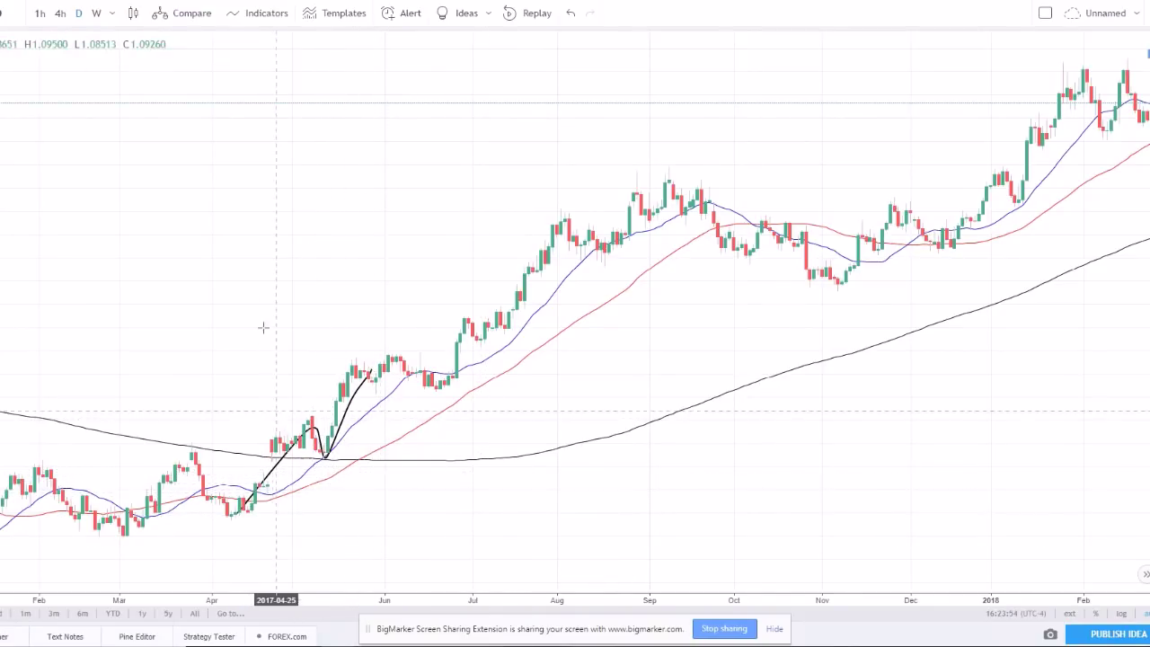
{"action": "key", "text": "ctrl+z"}
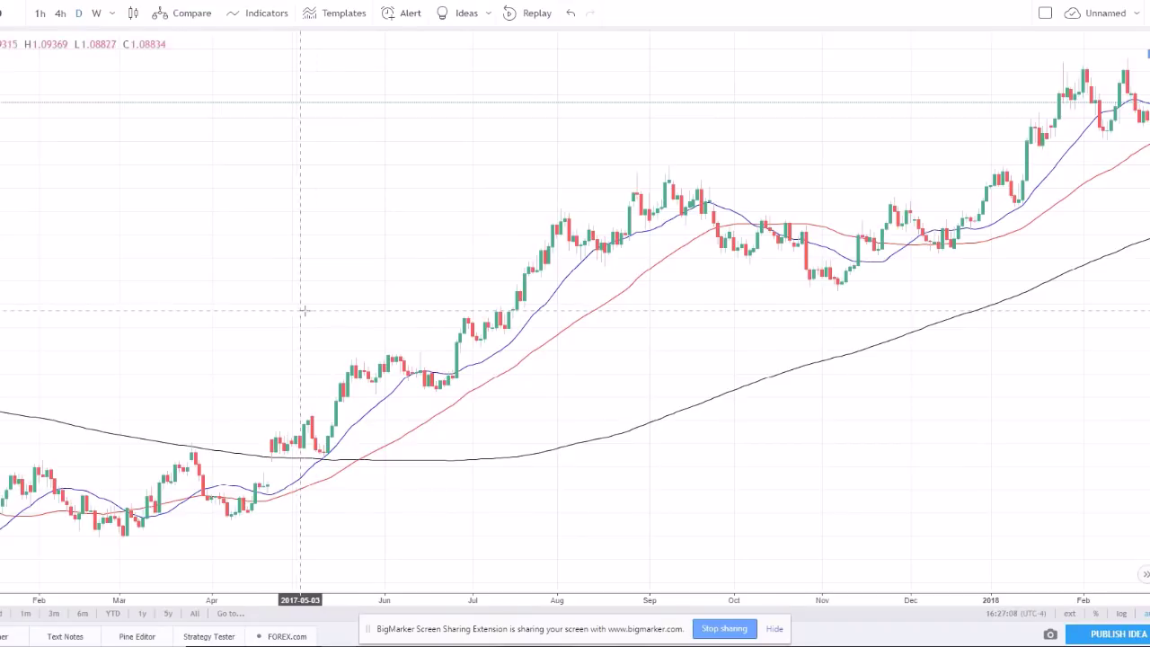
Brush the rising swings from late May 2017 through the June and July dips to the August high and mid-August pullback
{"action": "scroll", "coordinate": [441, 316], "scroll_direction": "up", "scroll_amount": 2}
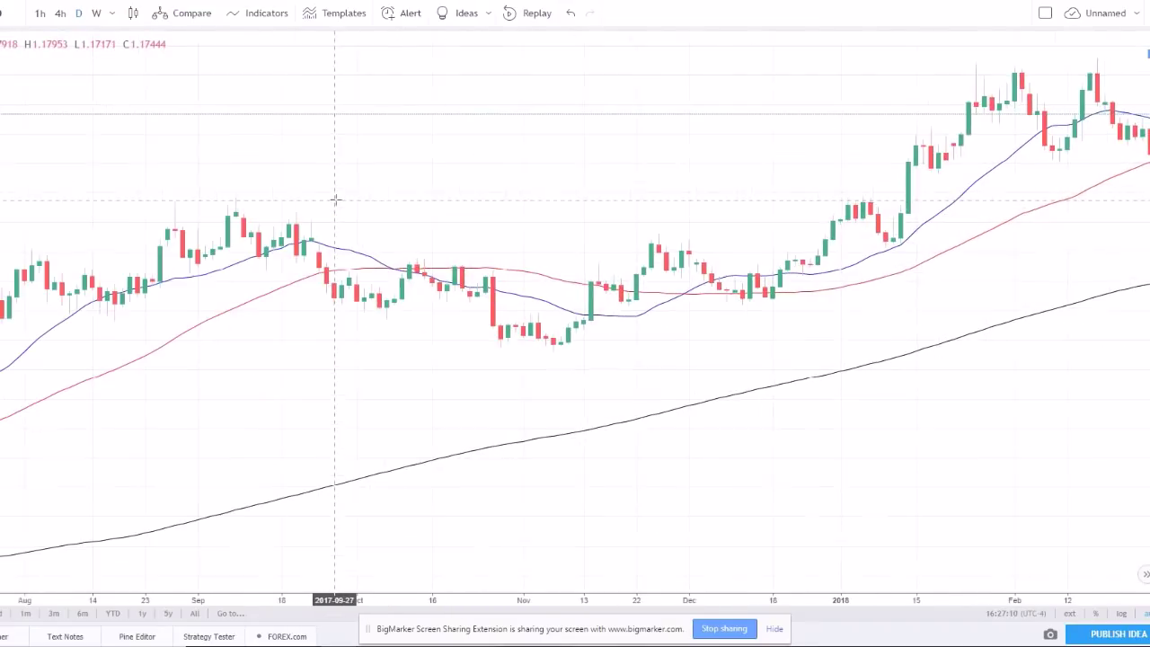
{"action": "left_click_drag", "start_coordinate": [354, 192], "coordinate": [698, 167]}
{"action": "left_click", "coordinate": [3, 359]}
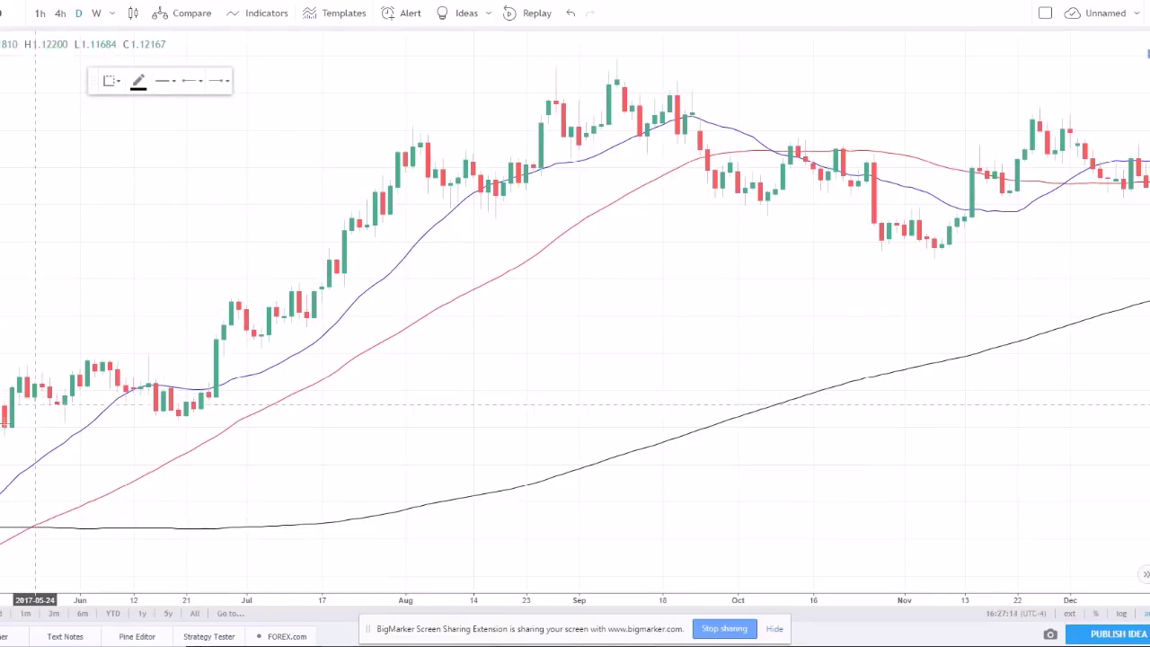
{"action": "mouse_move", "coordinate": [2, 429]}
{"action": "left_mouse_down"}
{"action": "mouse_move", "coordinate": [130, 364]}
{"action": "mouse_move", "coordinate": [209, 370]}
{"action": "mouse_move", "coordinate": [276, 353]}
{"action": "mouse_move", "coordinate": [407, 141]}
{"action": "mouse_move", "coordinate": [490, 205]}
{"action": "left_mouse_up"}
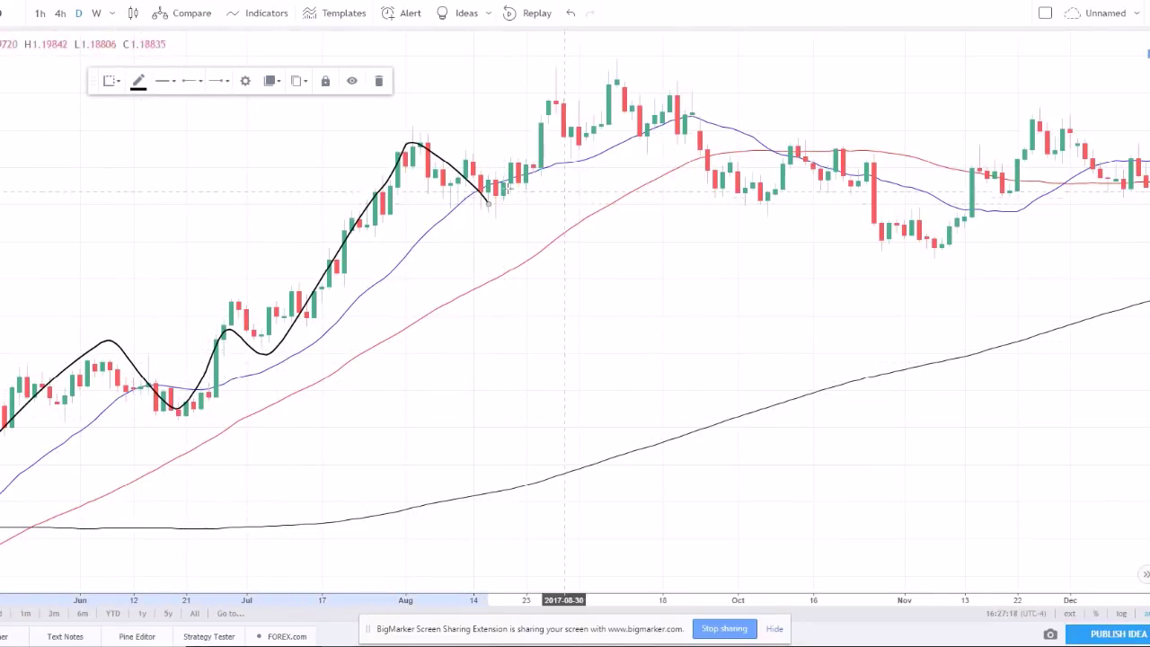
Brush circles around the August 2017 pullback, its low and the early August high zone, adding a rising breakout line toward the late August high
{"action": "mouse_move", "coordinate": [465, 141]}
{"action": "left_mouse_down"}
{"action": "mouse_move", "coordinate": [415, 131]}
{"action": "mouse_move", "coordinate": [467, 222]}
{"action": "mouse_move", "coordinate": [467, 141]}
{"action": "left_mouse_up"}
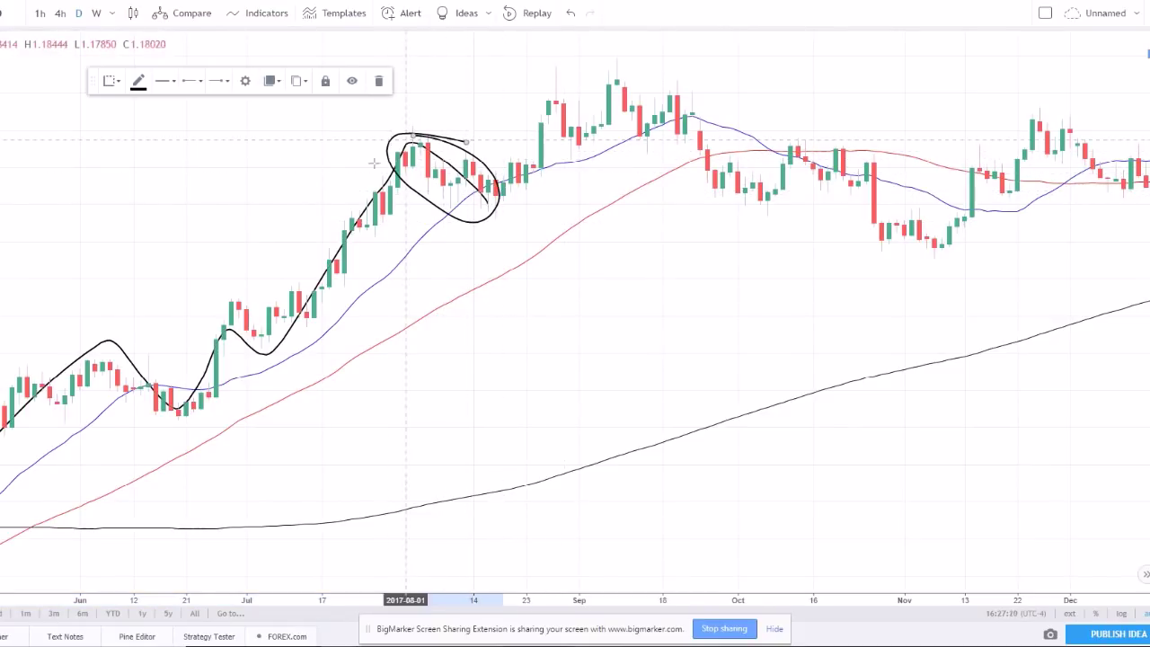
{"action": "mouse_move", "coordinate": [471, 194]}
{"action": "left_mouse_down"}
{"action": "mouse_move", "coordinate": [481, 220]}
{"action": "mouse_move", "coordinate": [517, 196]}
{"action": "left_mouse_up"}
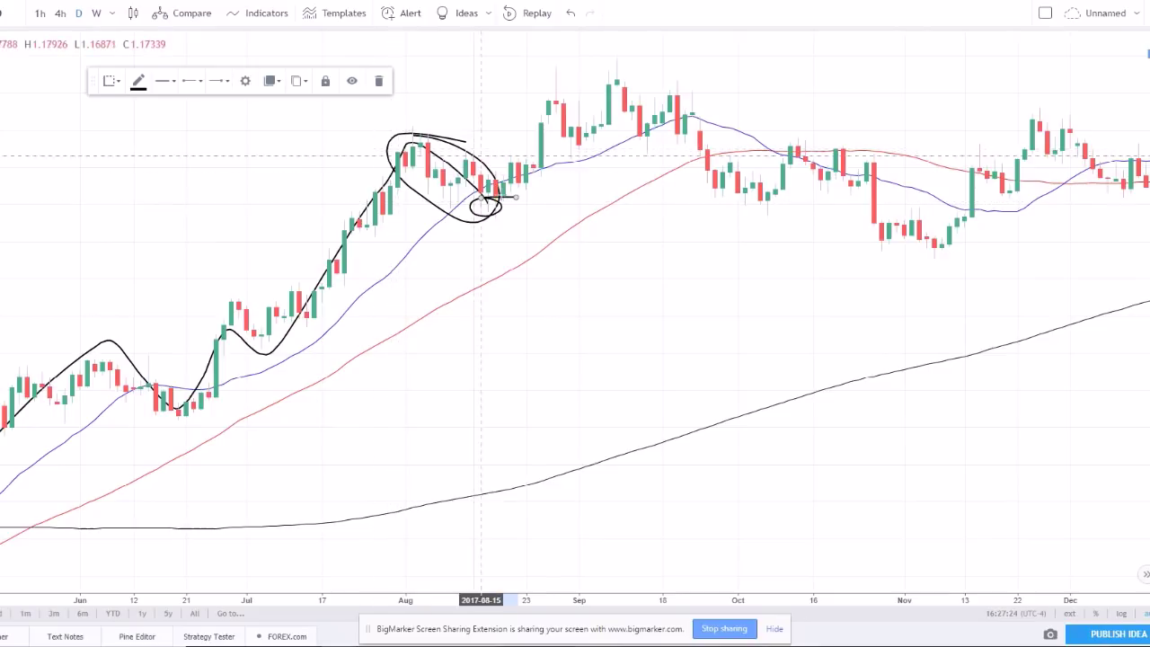
{"action": "mouse_move", "coordinate": [399, 127]}
{"action": "left_mouse_down"}
{"action": "mouse_move", "coordinate": [406, 146]}
{"action": "mouse_move", "coordinate": [573, 142]}
{"action": "mouse_move", "coordinate": [533, 128]}
{"action": "left_mouse_up"}
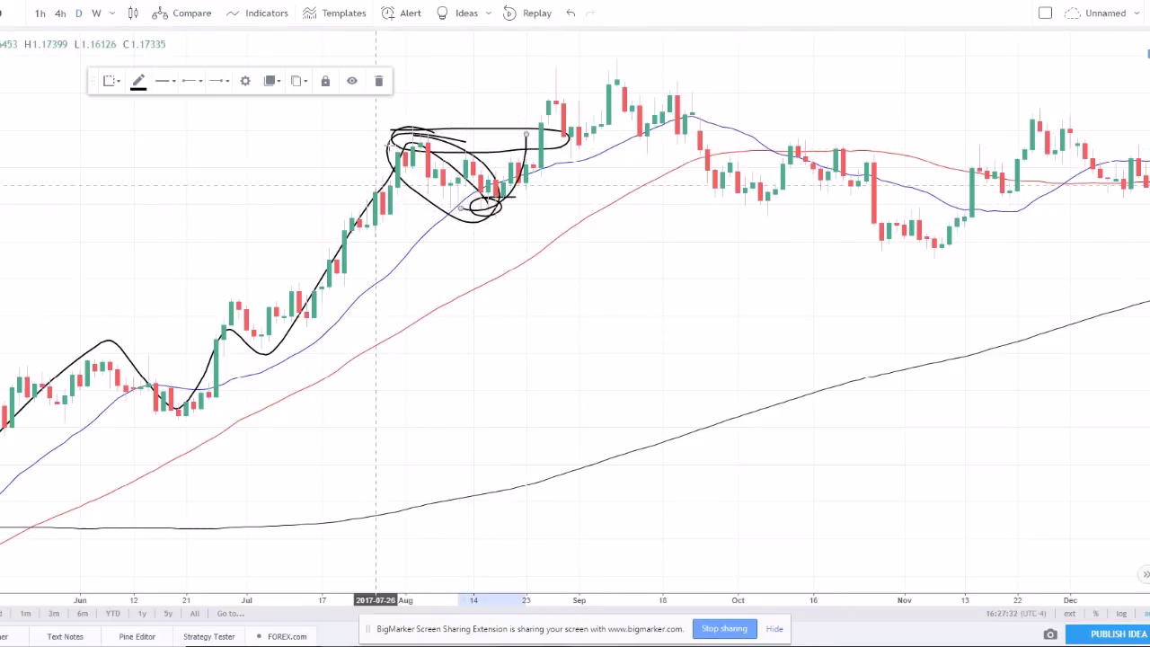
{"action": "left_click_drag", "start_coordinate": [497, 129], "coordinate": [550, 71]}
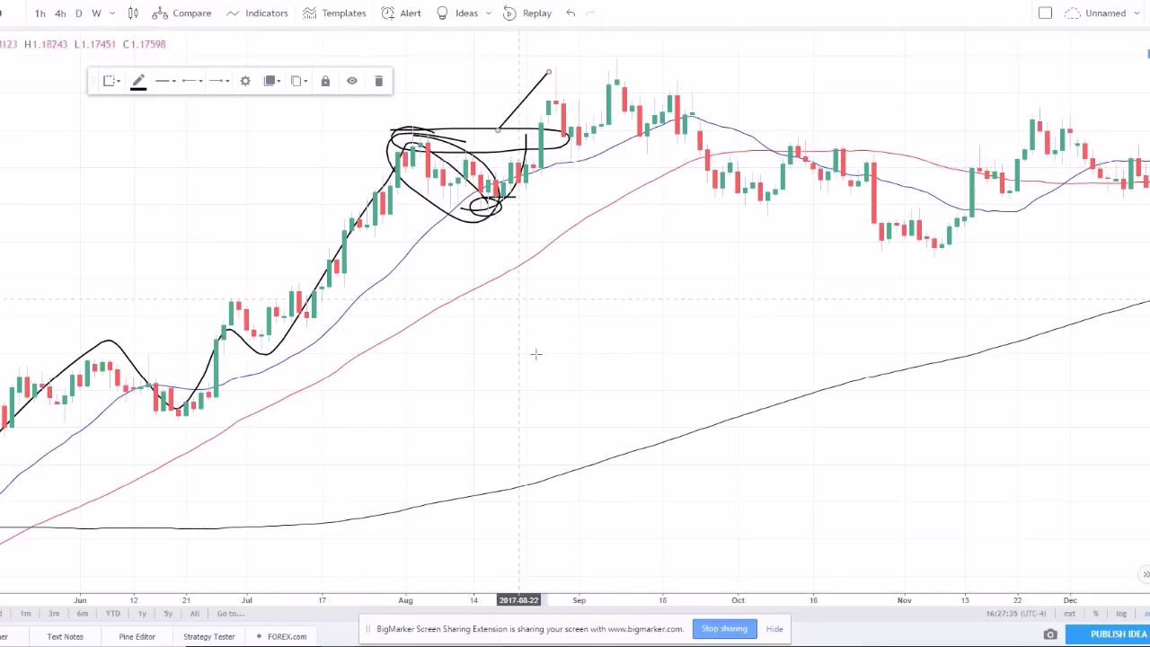
Remove all indicators and drawing tools from the chart
{"action": "right_click", "coordinate": [585, 336]}
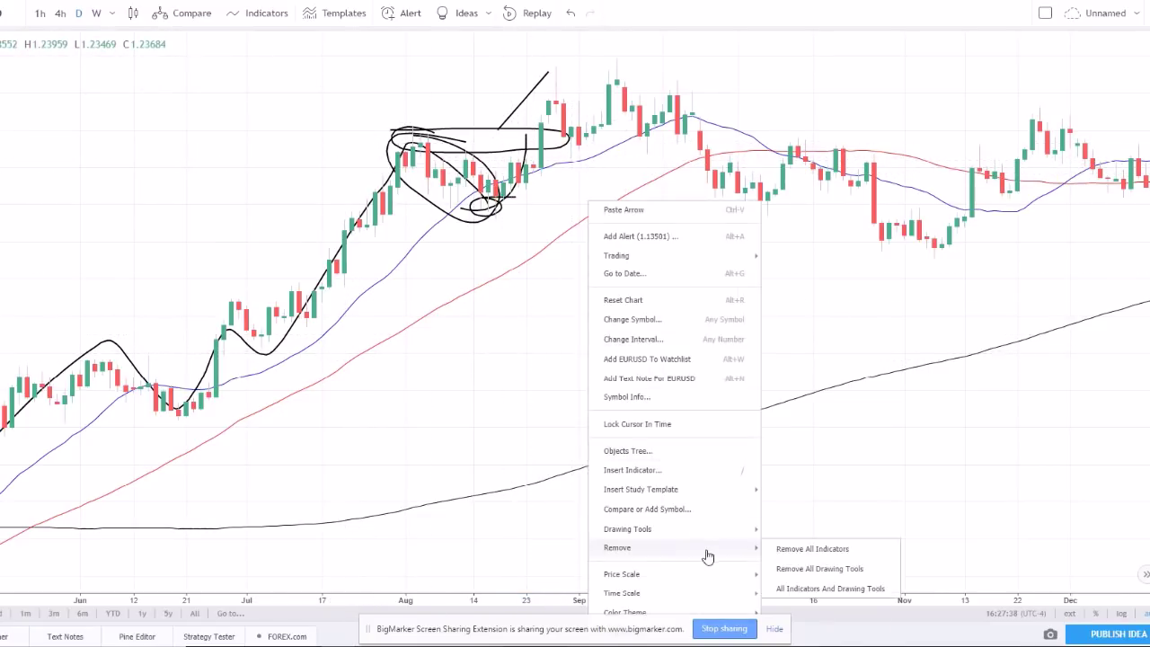
{"action": "mouse_move", "coordinate": [683, 548]}
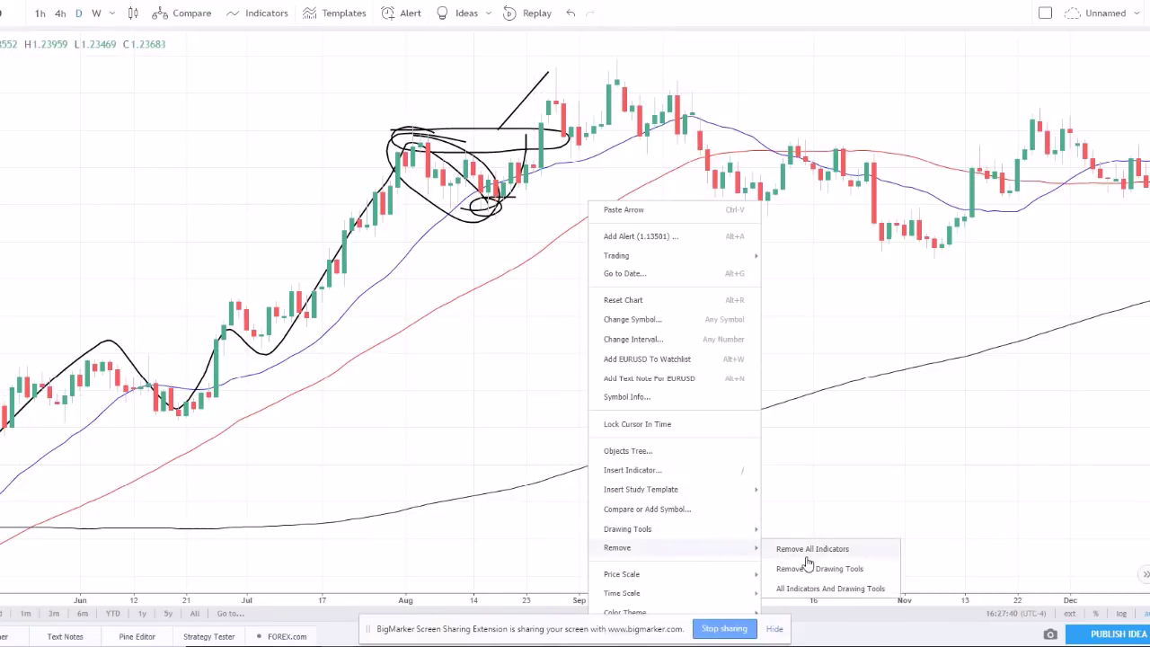
{"action": "left_click", "coordinate": [839, 589]}
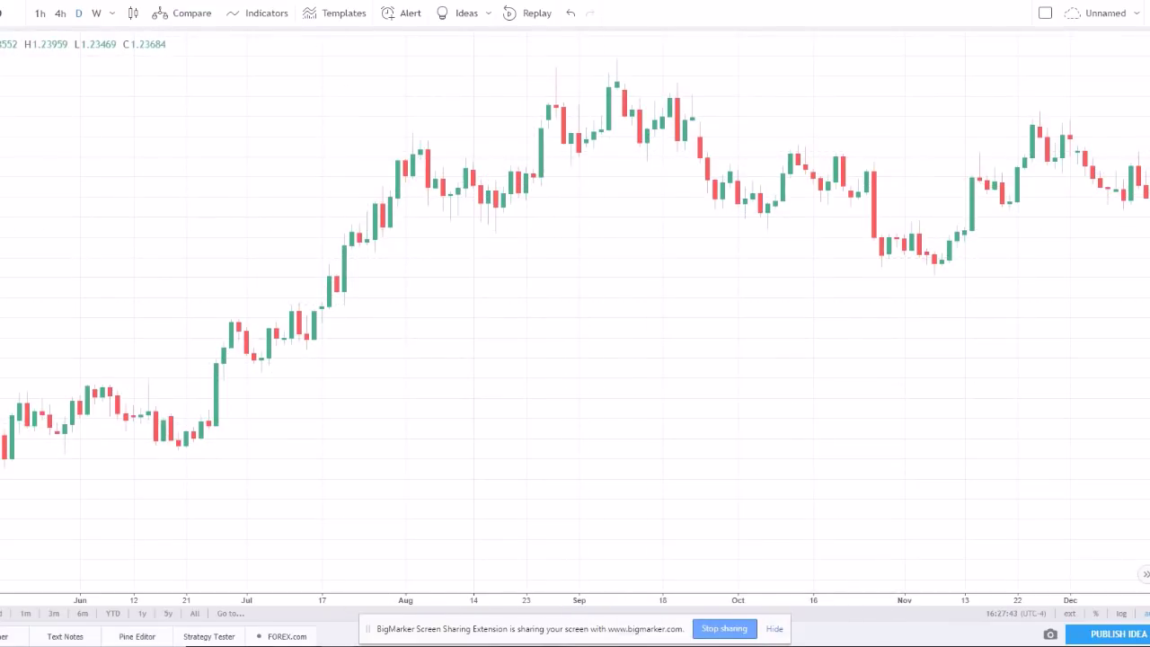
Undo the removal to restore the brush drawings, the moving averages and the indicator panes
{"action": "left_click", "coordinate": [572, 18]}
{"action": "left_click", "coordinate": [569, 15]}
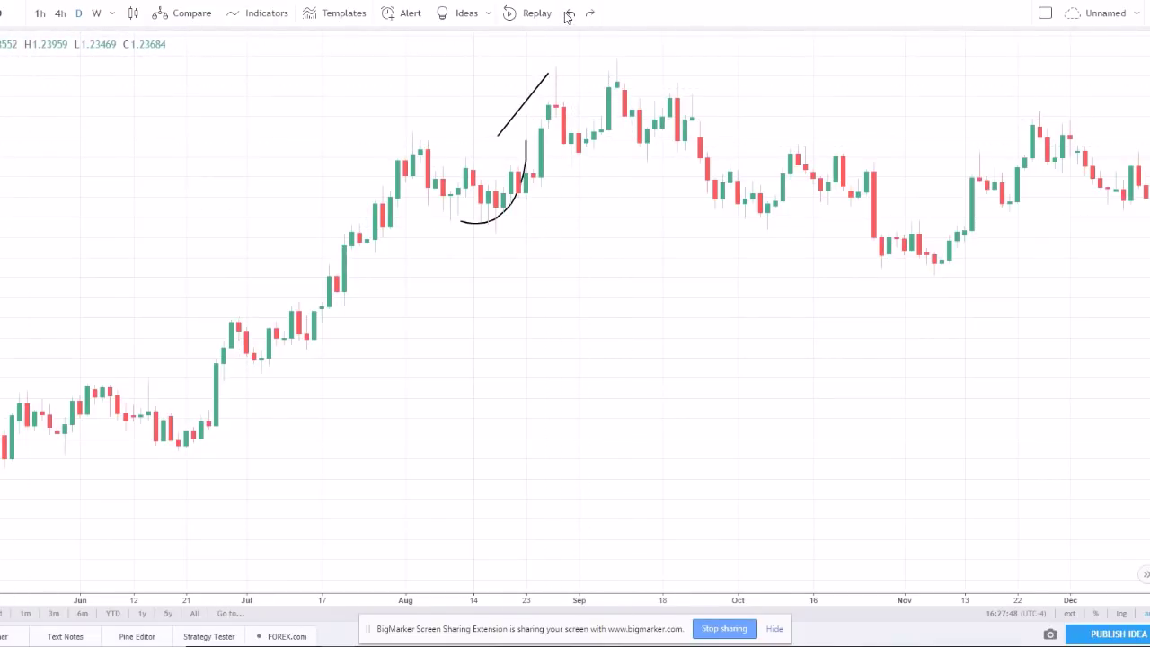
{"action": "left_click", "coordinate": [568, 16]}
{"action": "left_click", "coordinate": [569, 15]}
{"action": "left_click", "coordinate": [569, 16]}
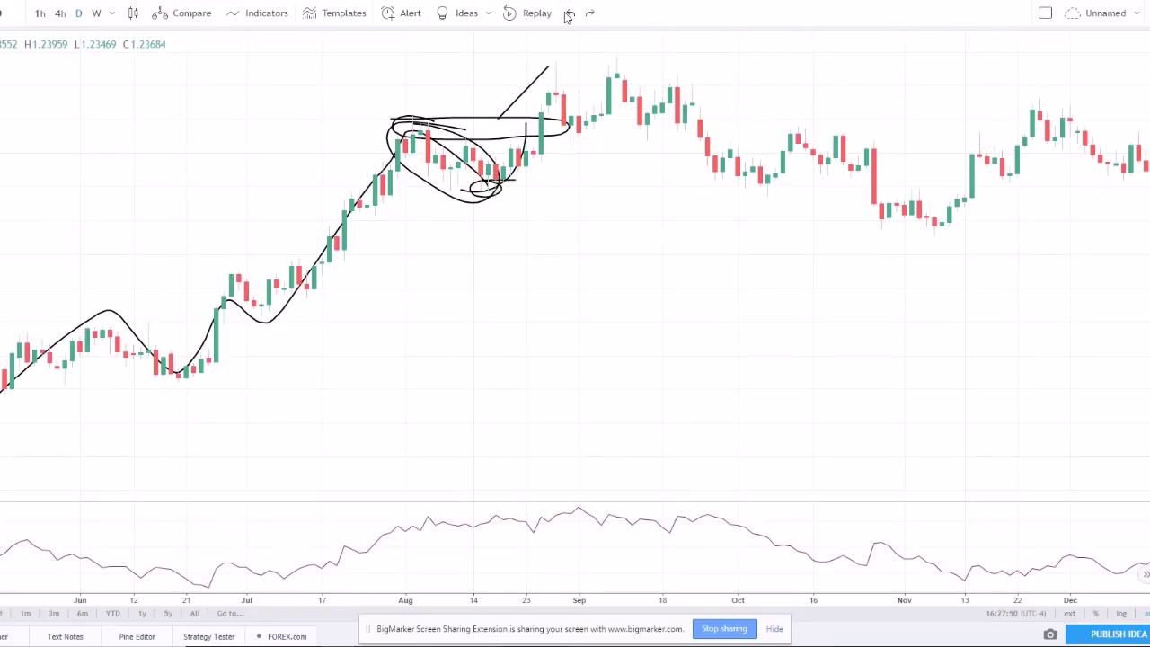
{"action": "left_click", "coordinate": [569, 15]}
{"action": "left_click", "coordinate": [570, 16]}
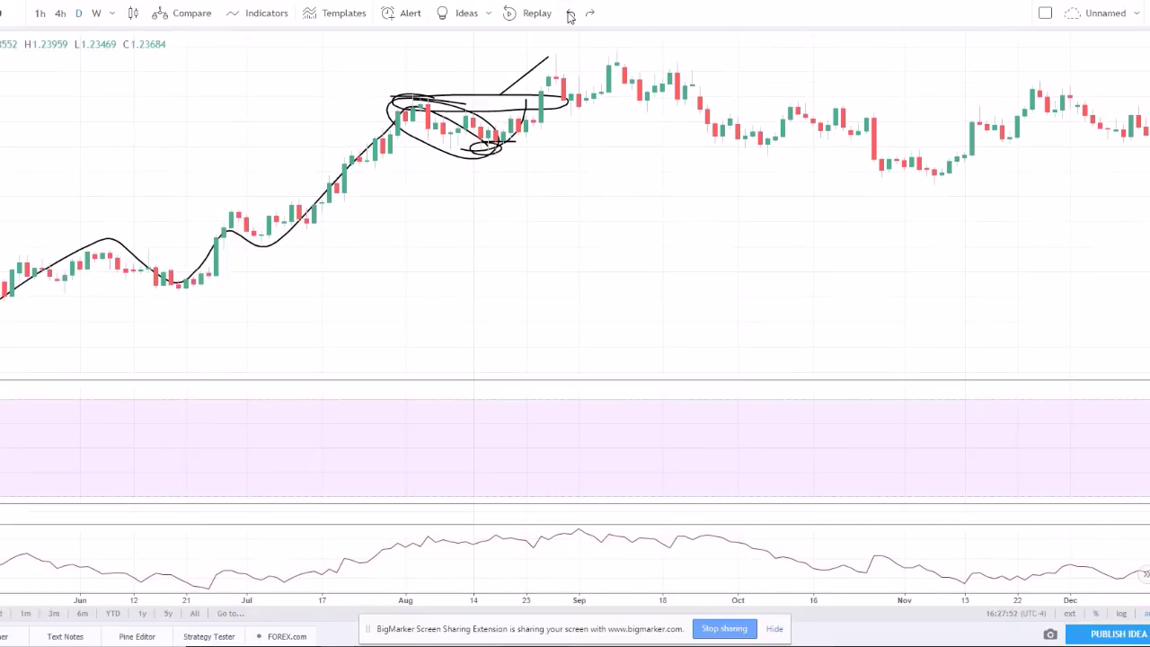
{"action": "left_click", "coordinate": [570, 16]}
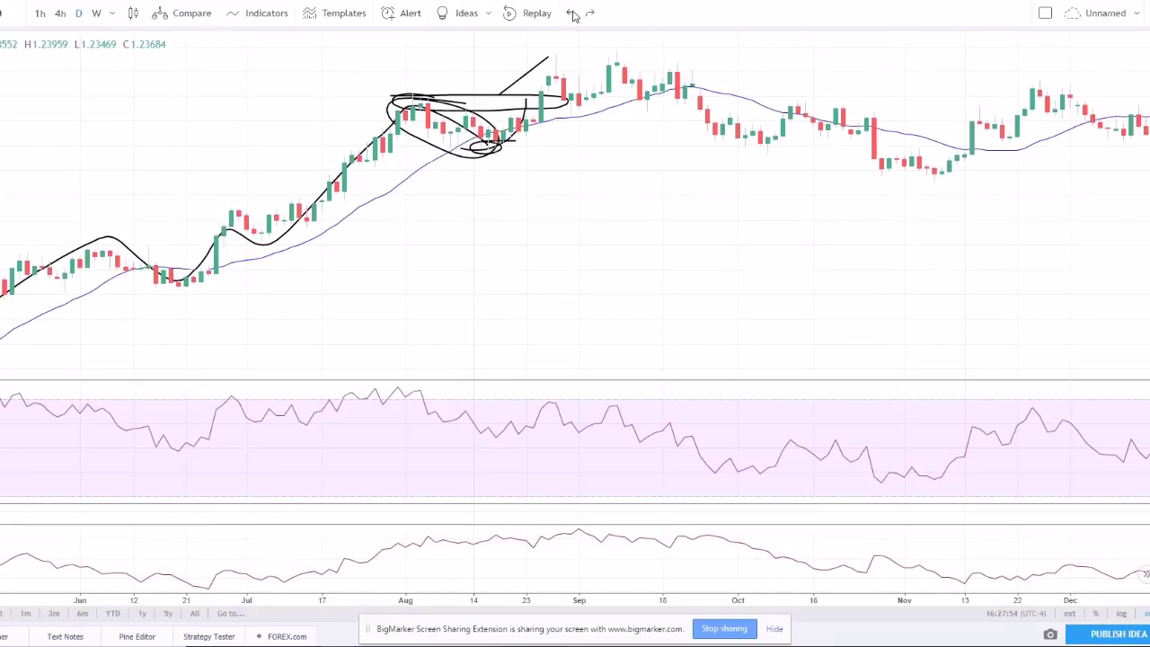
{"action": "left_click", "coordinate": [573, 16]}
{"action": "left_click", "coordinate": [571, 14]}
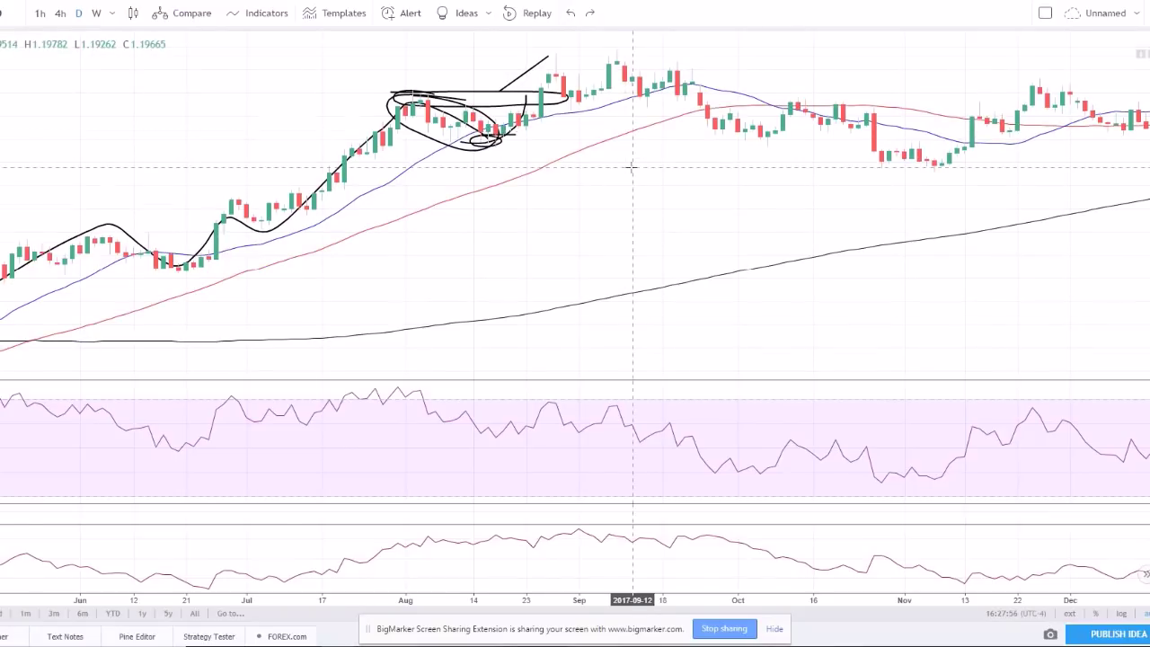
Remove all drawing tools from the chart
{"action": "right_click", "coordinate": [624, 281]}
{"action": "mouse_move", "coordinate": [742, 548]}
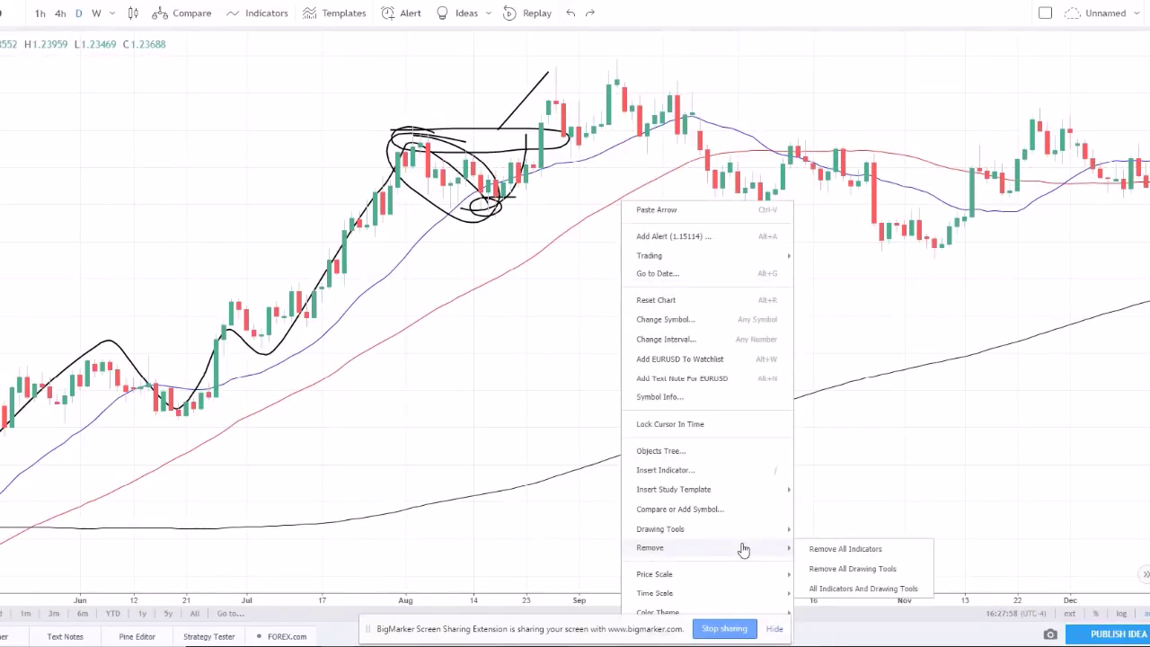
{"action": "left_click", "coordinate": [886, 575]}
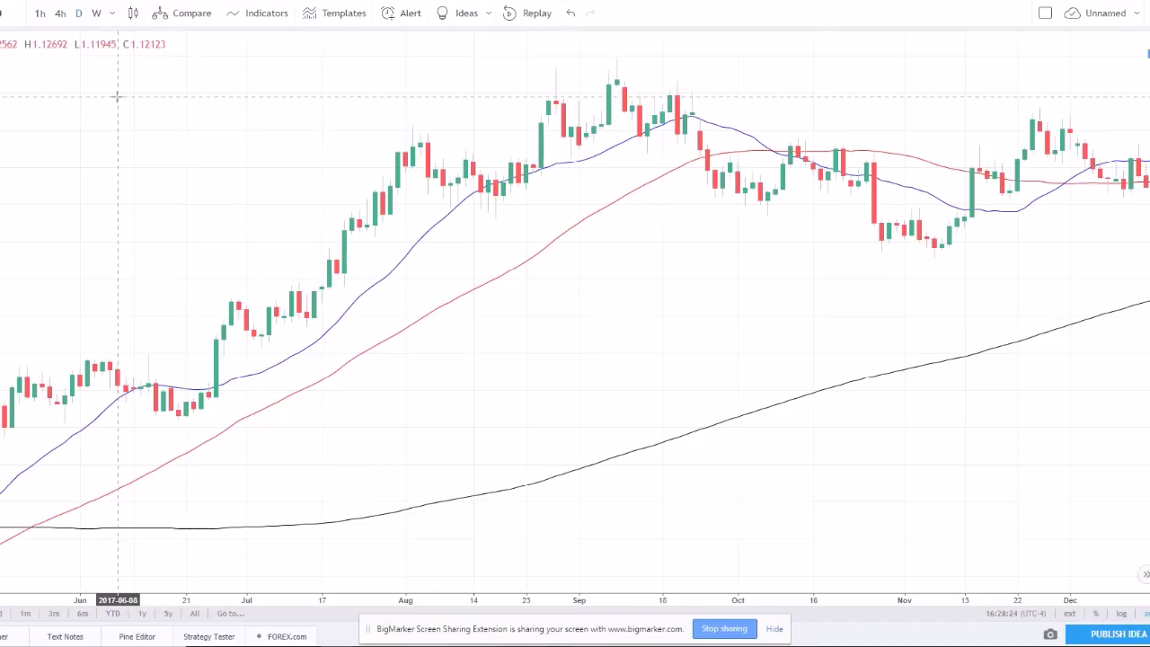
Place a long position near the May 2017 pullback low with a stop about 54.5 pips below and a target about 1147.9 pips above
{"action": "left_click_drag", "start_coordinate": [116, 97], "coordinate": [282, 129]}
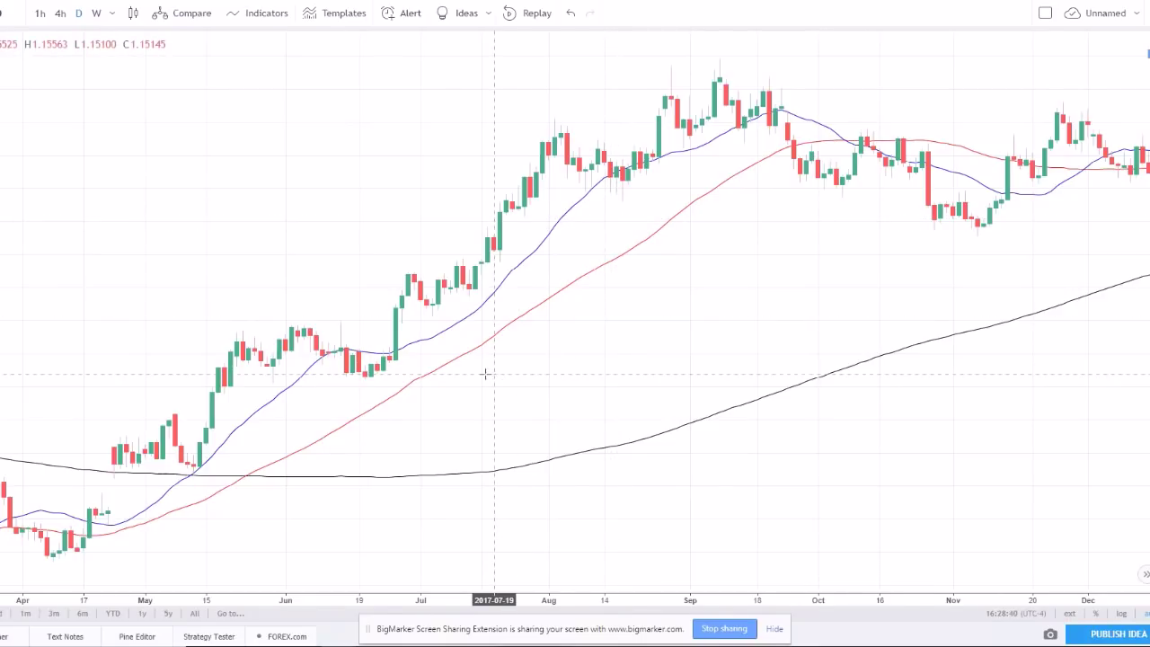
{"action": "scroll", "coordinate": [388, 374], "scroll_direction": "down", "scroll_amount": 3}
{"action": "scroll", "coordinate": [388, 374], "scroll_direction": "down", "scroll_amount": 2}
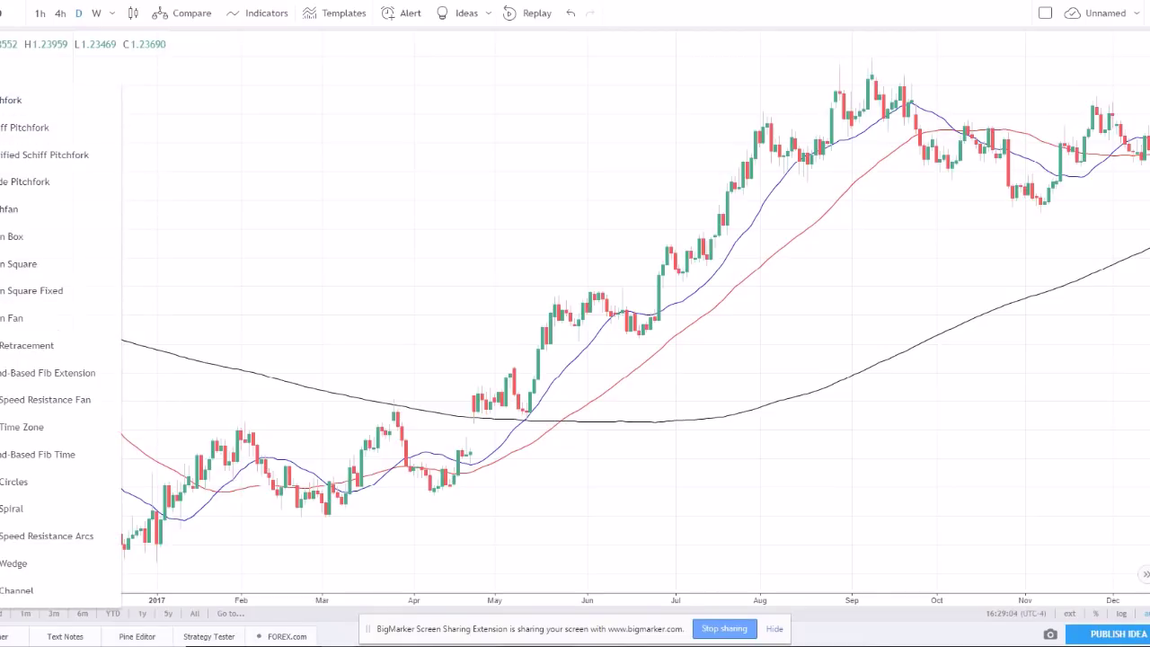
{"action": "left_click", "coordinate": [550, 407]}
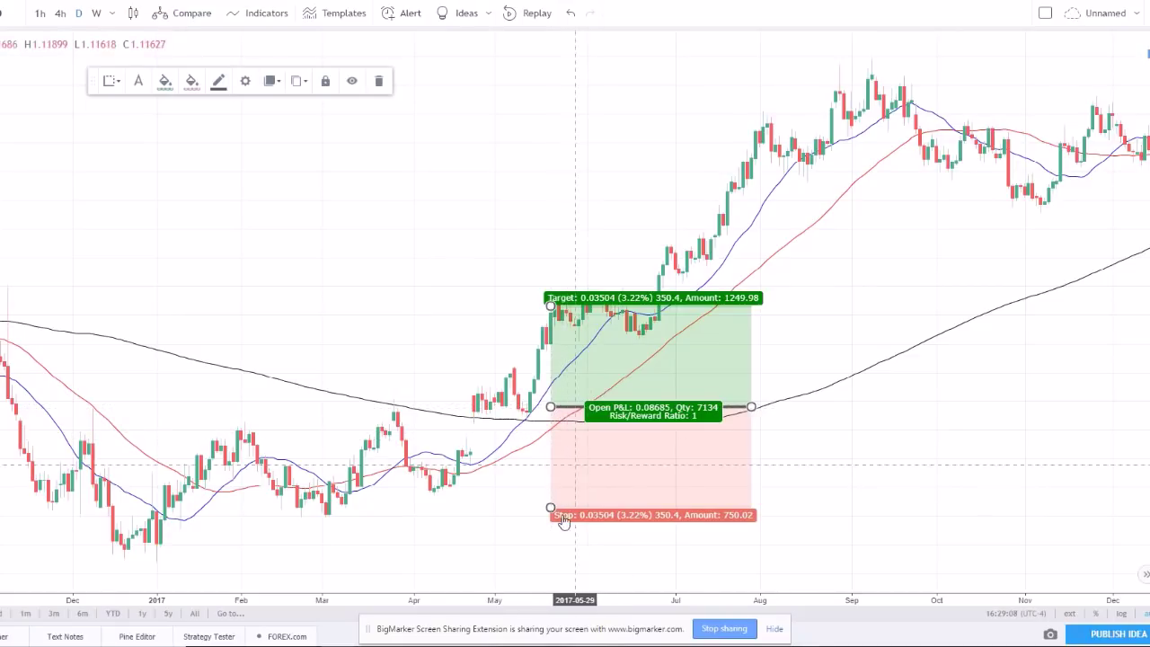
{"action": "left_click_drag", "start_coordinate": [563, 522], "coordinate": [560, 421]}
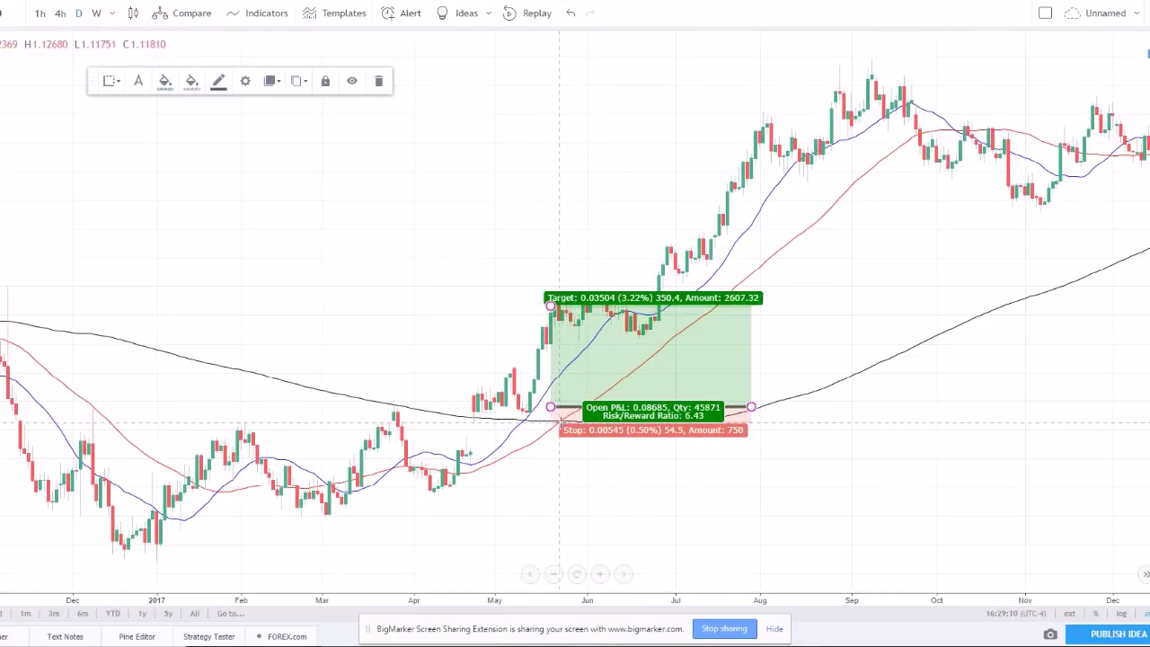
{"action": "left_click_drag", "start_coordinate": [551, 306], "coordinate": [549, 78]}
{"action": "left_click", "coordinate": [520, 81]}
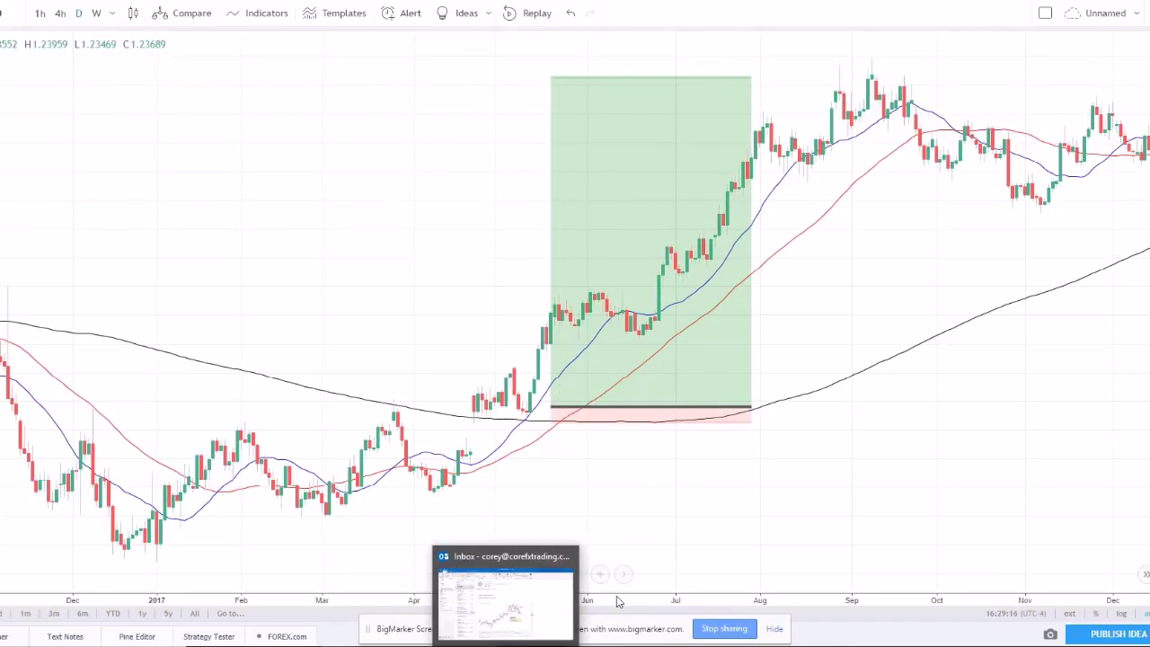
Delete the long position drawn from the May 2017 pullback
{"action": "mouse_move", "coordinate": [670, 256]}
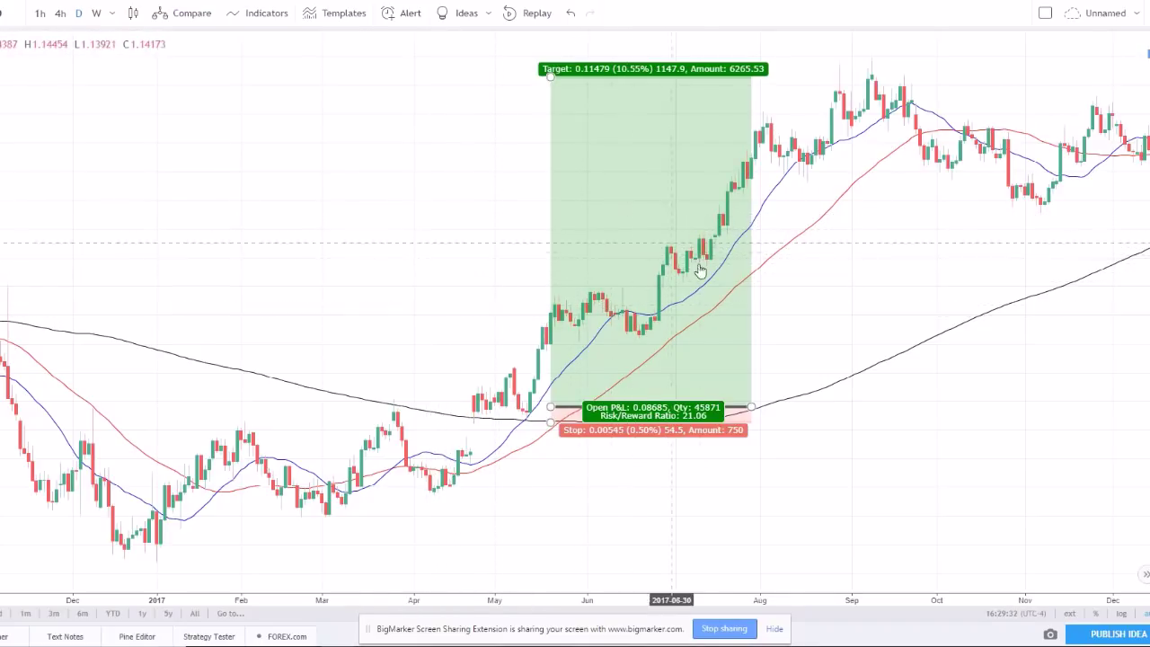
{"action": "left_click", "coordinate": [645, 162]}
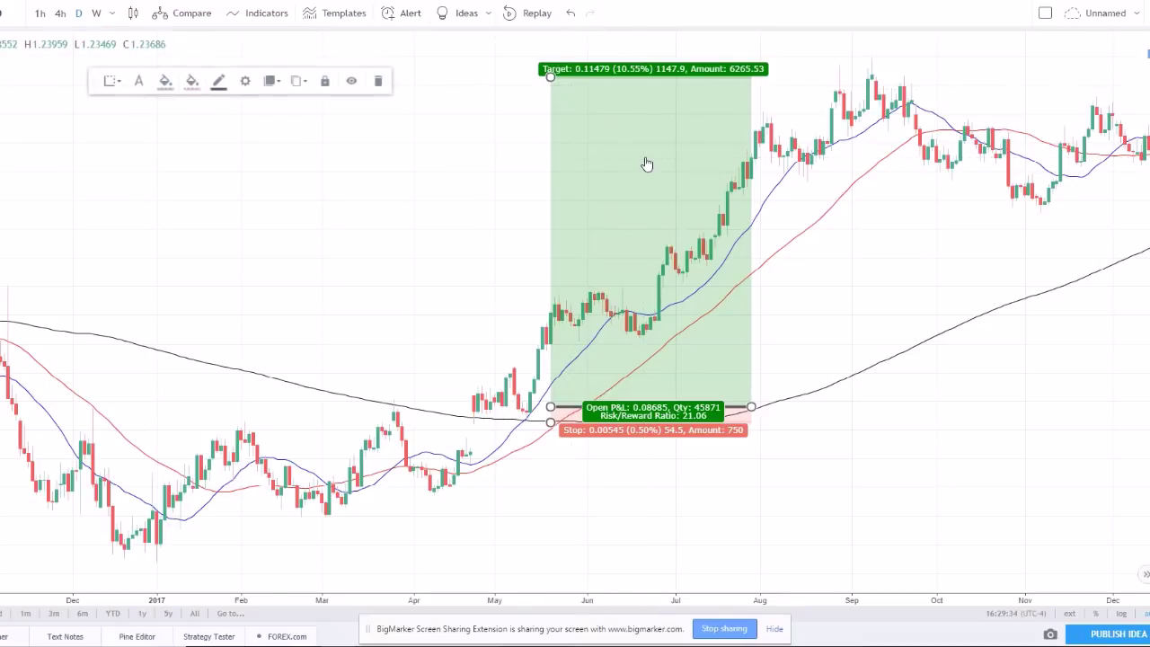
{"action": "key", "text": "Delete"}
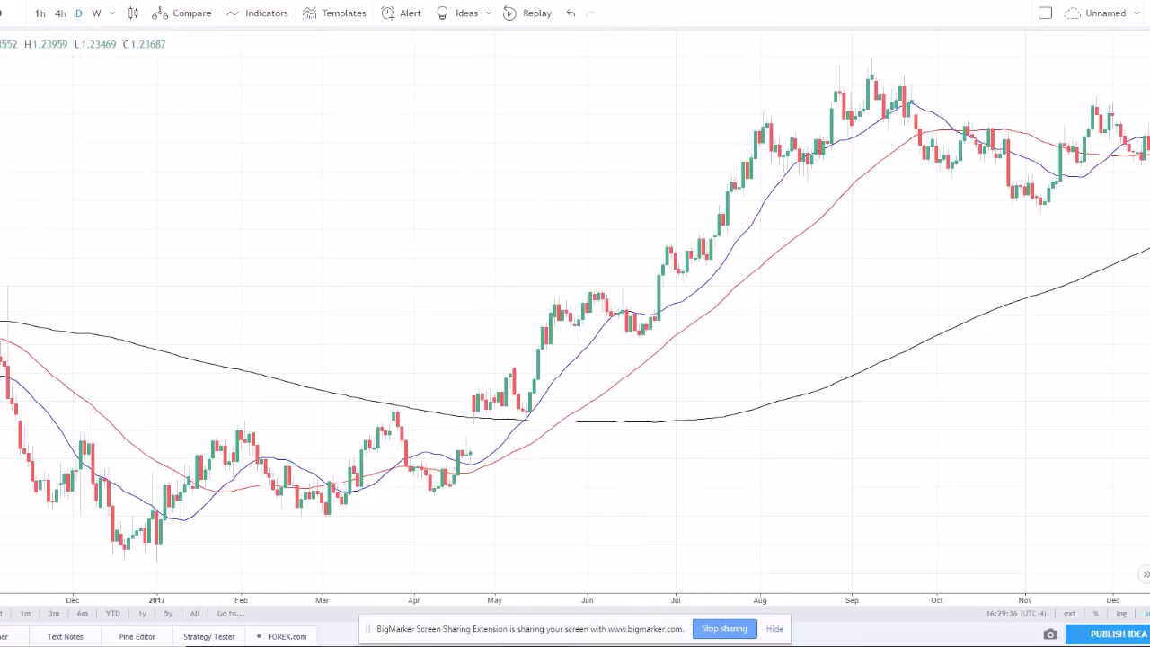
Place a long position at the late February 2017 lows with a stop about 80.6 pips below and a target about 256.2 pips above
{"action": "left_click", "coordinate": [313, 500]}
{"action": "scroll", "coordinate": [591, 527], "scroll_direction": "down", "scroll_amount": 5}
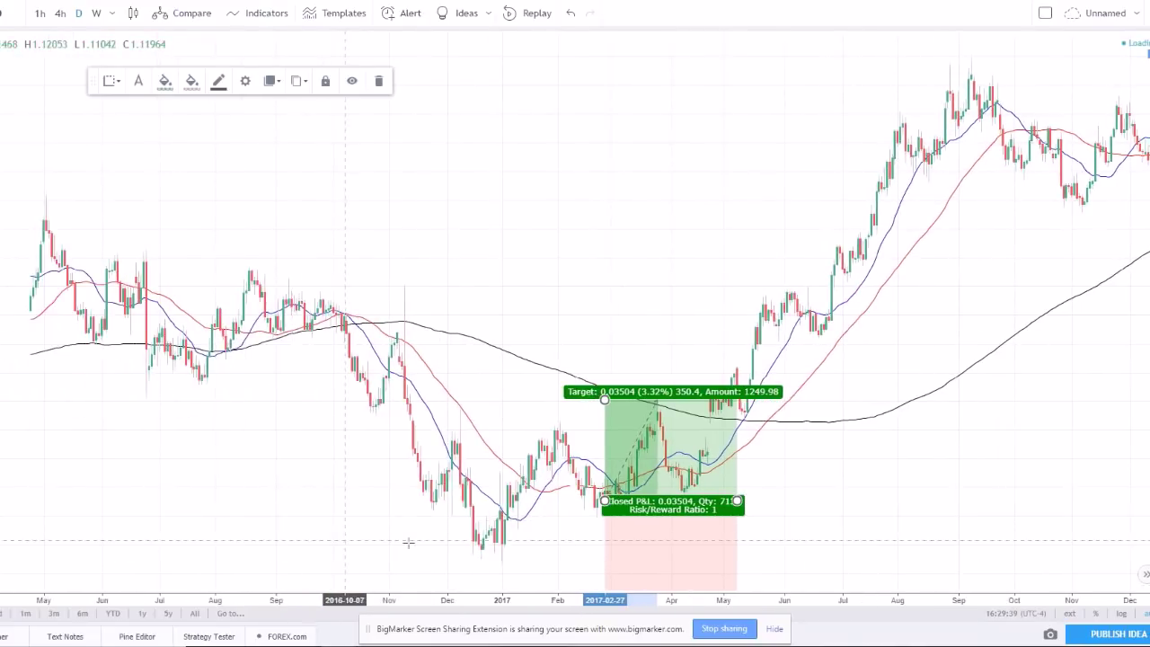
{"action": "scroll", "coordinate": [591, 527], "scroll_direction": "down", "scroll_amount": 5}
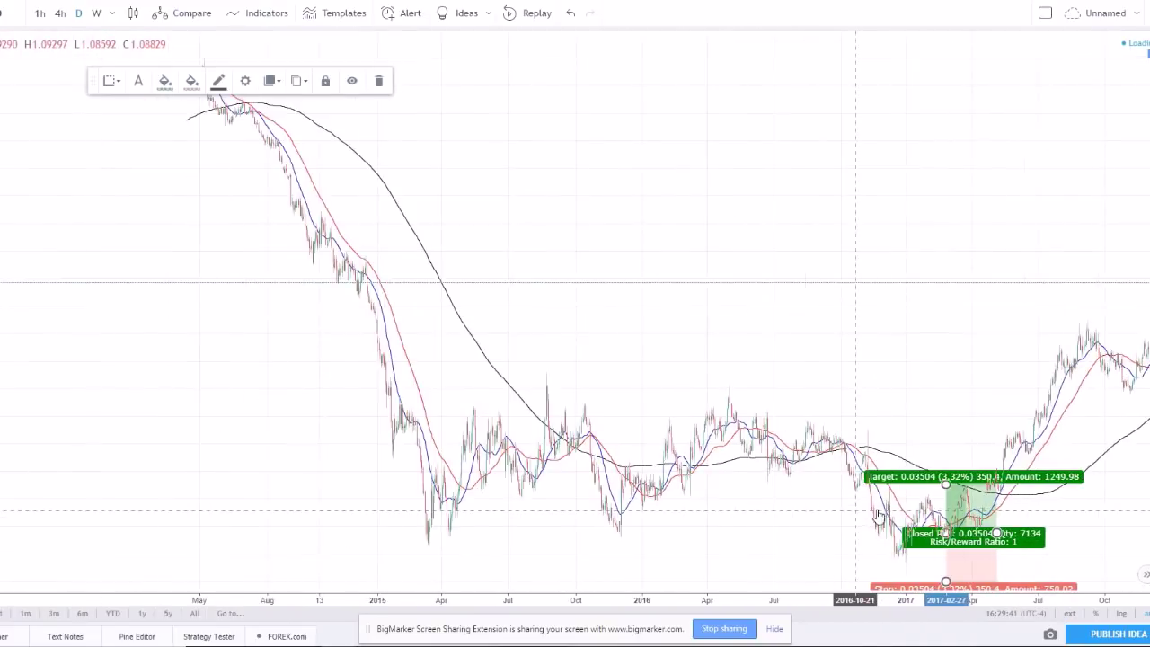
{"action": "scroll", "coordinate": [938, 549], "scroll_direction": "down", "scroll_amount": 2}
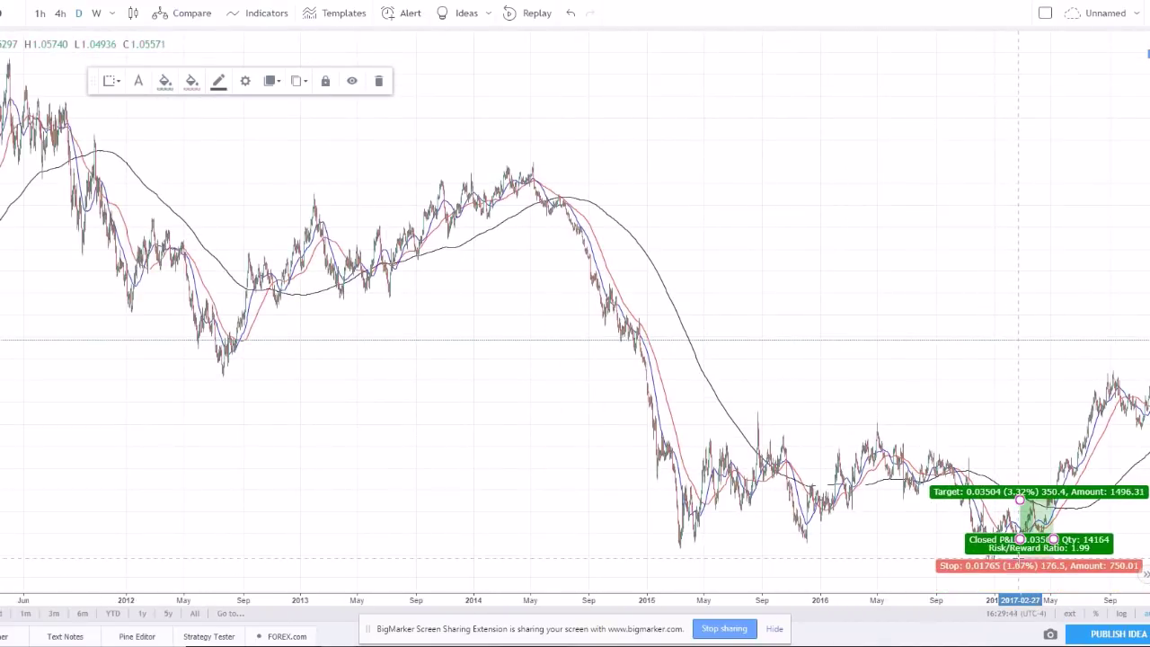
{"action": "scroll", "coordinate": [871, 509], "scroll_direction": "up", "scroll_amount": 6}
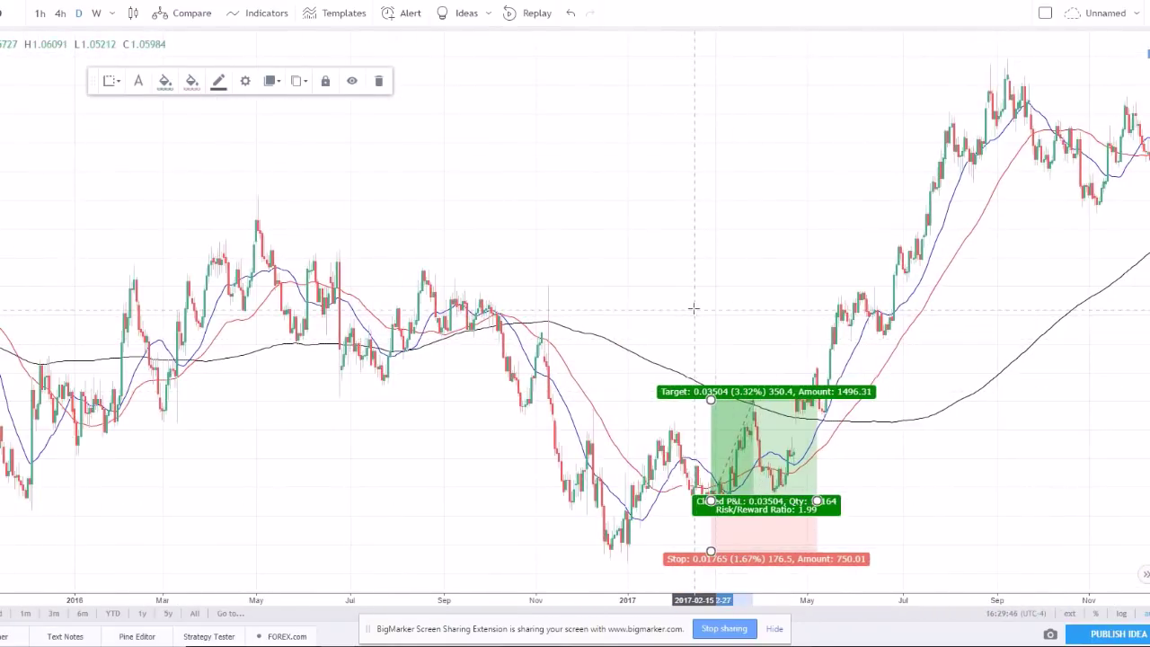
{"action": "scroll", "coordinate": [611, 521], "scroll_direction": "up", "scroll_amount": 2}
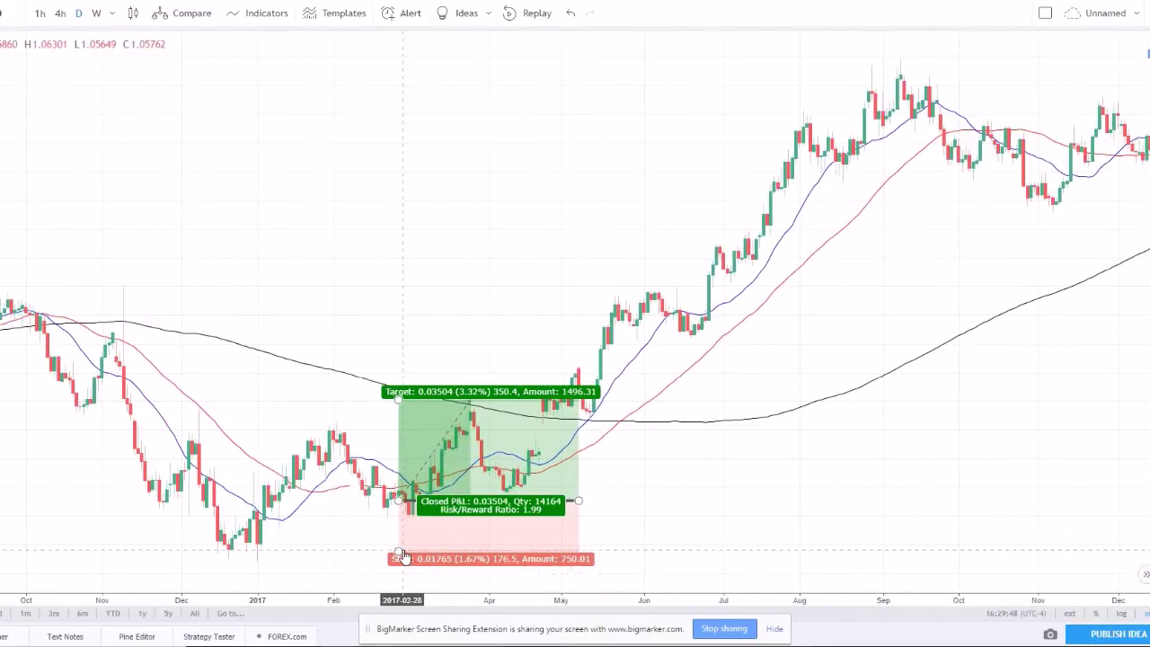
{"action": "left_click", "coordinate": [409, 531]}
{"action": "left_click_drag", "start_coordinate": [409, 530], "coordinate": [400, 524]}
{"action": "left_click_drag", "start_coordinate": [398, 398], "coordinate": [399, 428]}
{"action": "left_click", "coordinate": [677, 544]}
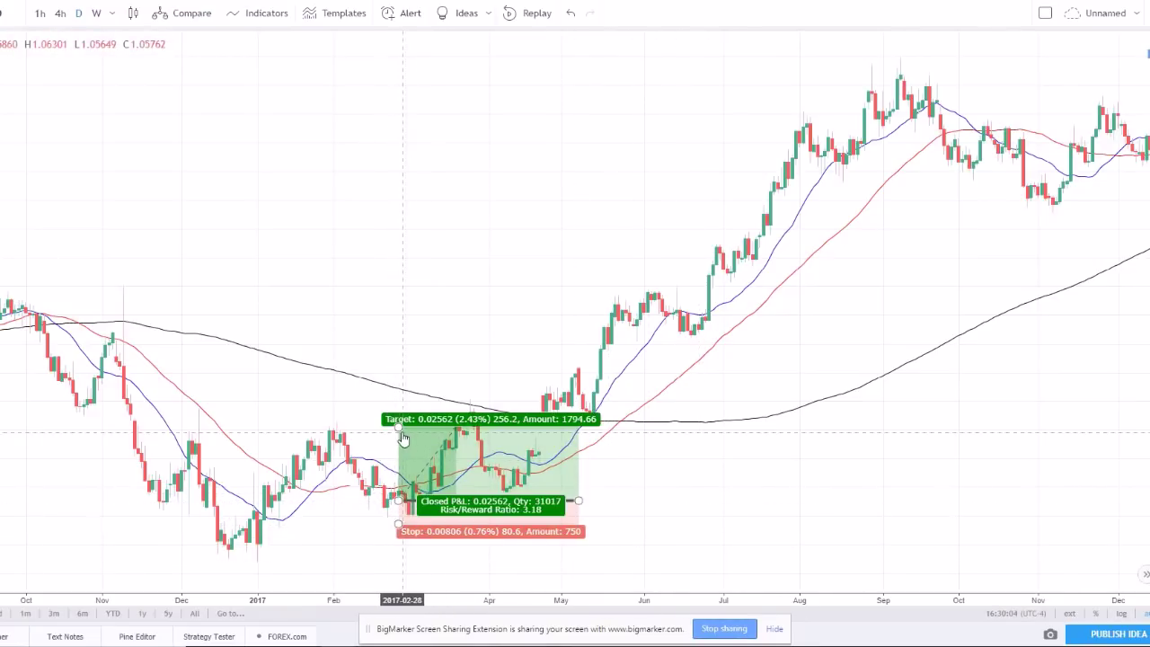
Extend the February 2017 long position's target to about 635.6 pips and delete the position
{"action": "left_click_drag", "start_coordinate": [403, 435], "coordinate": [395, 317]}
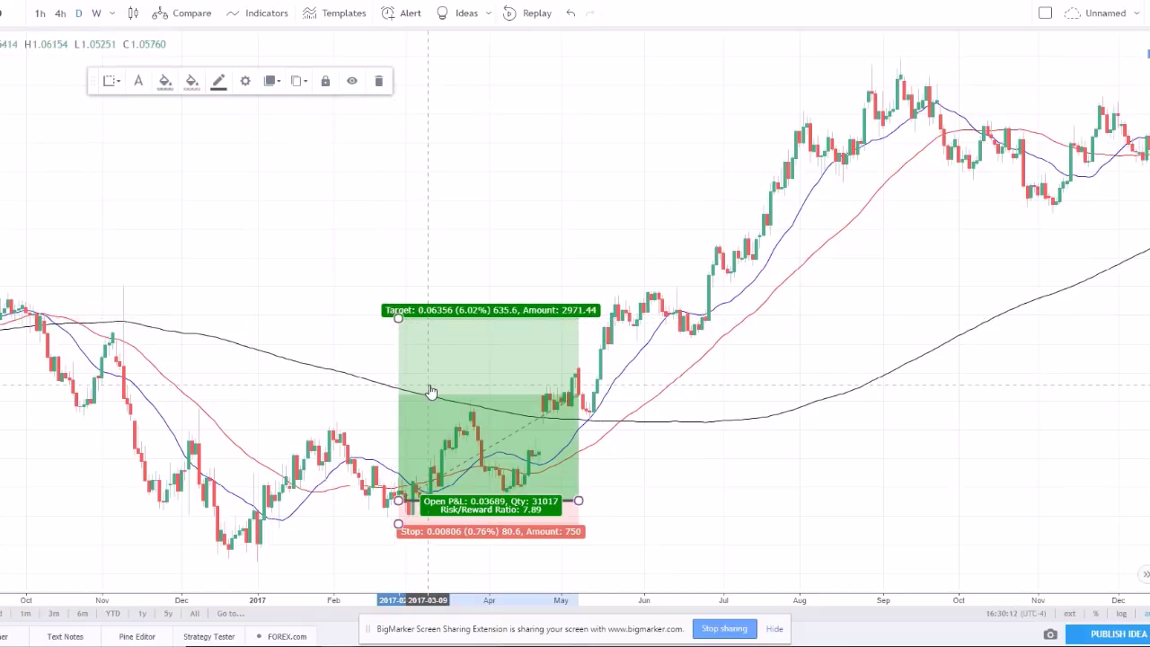
{"action": "key", "text": "Delete"}
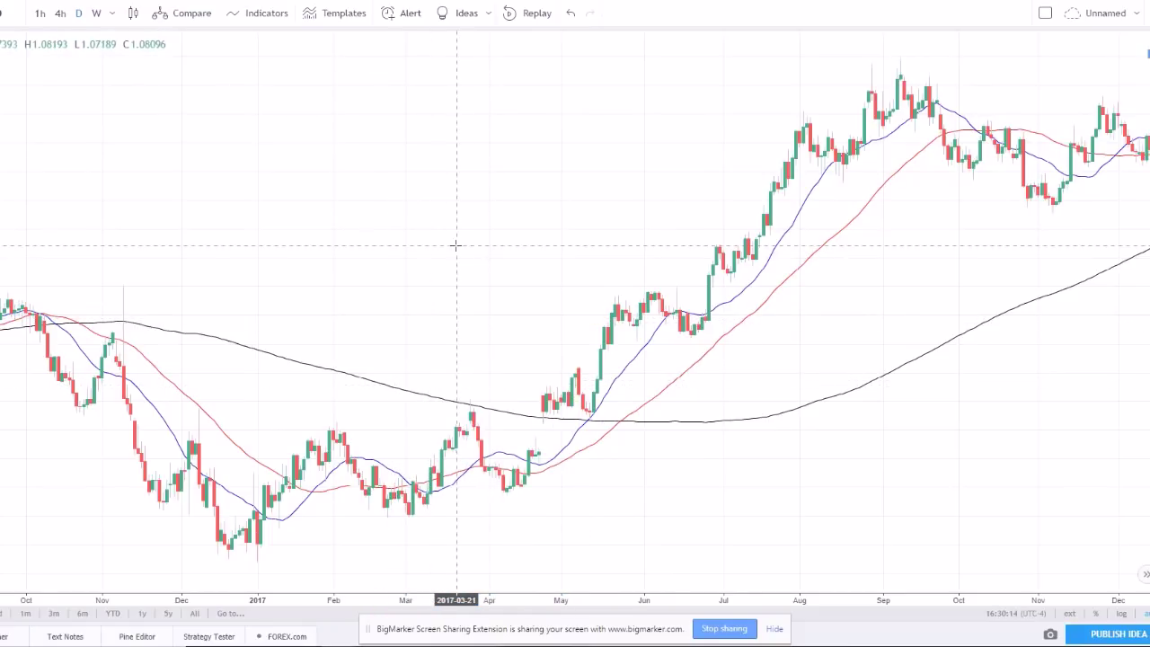